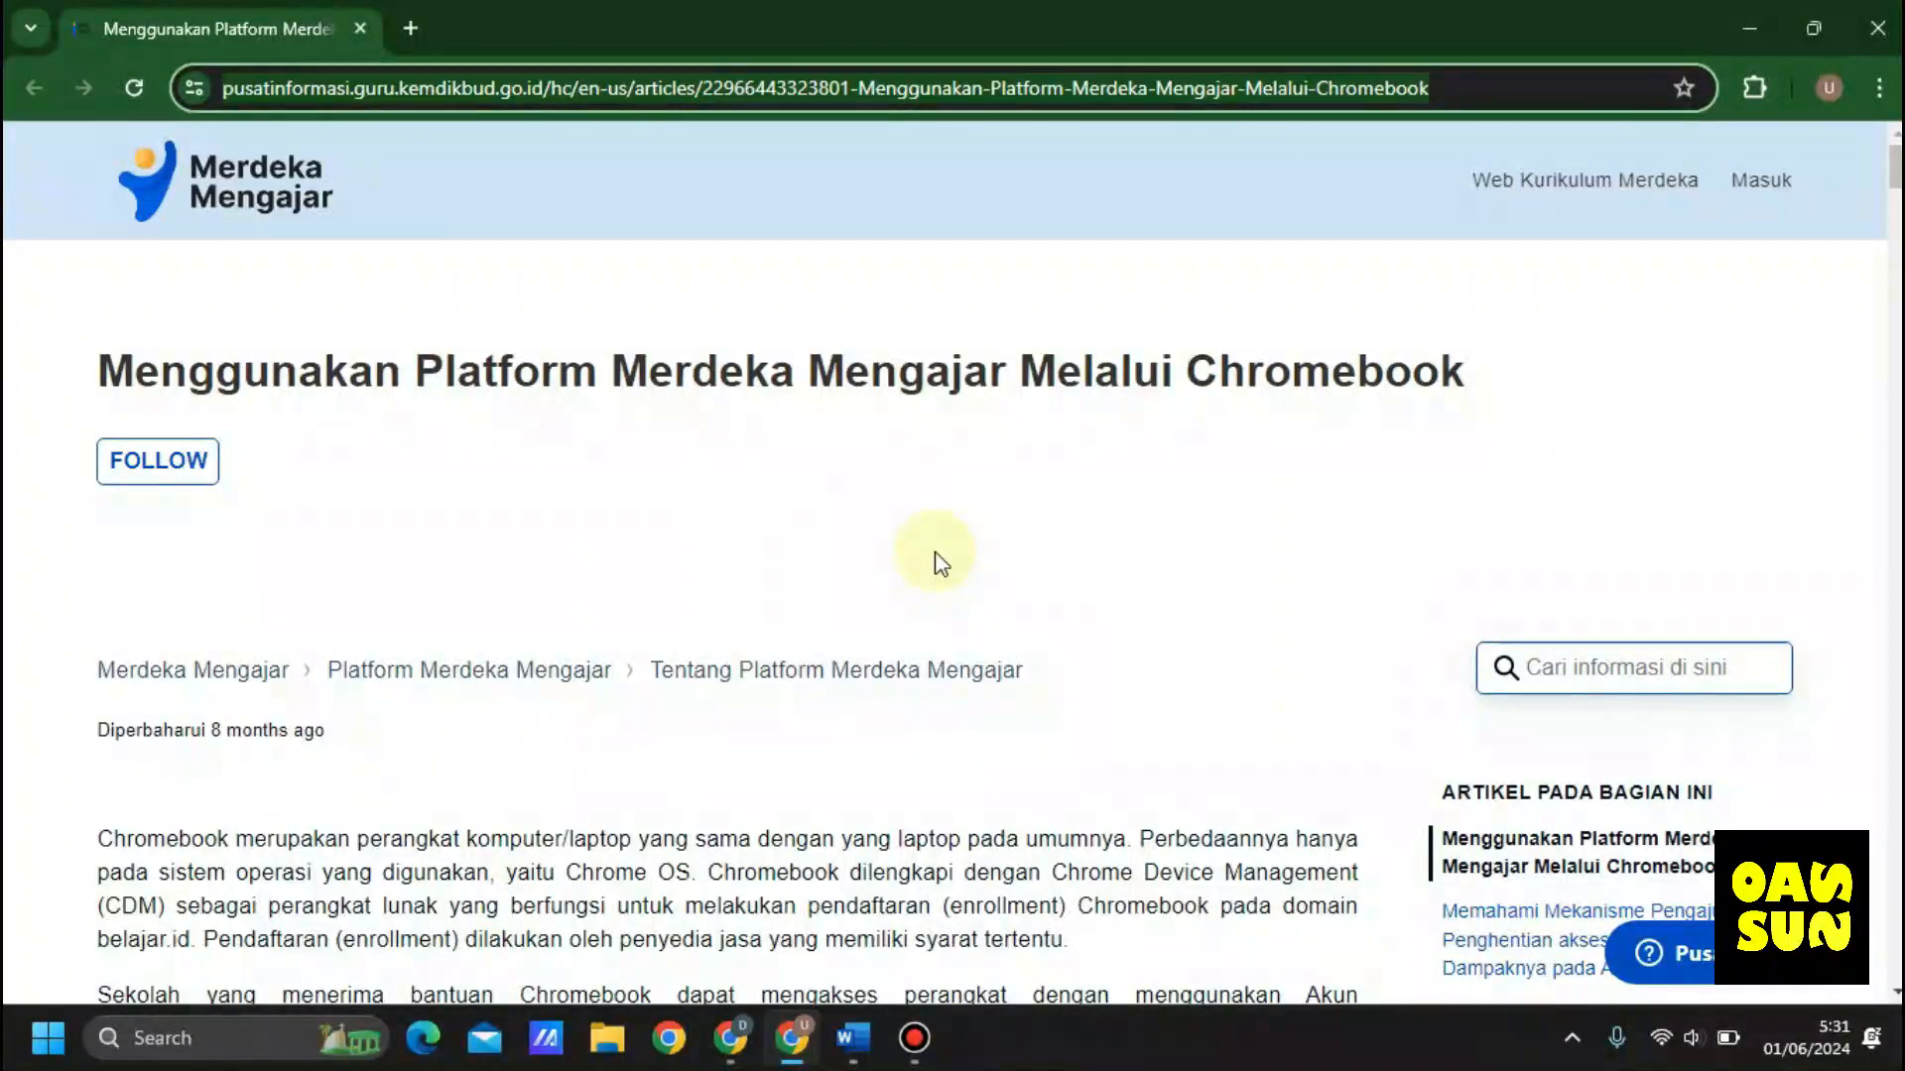
Step: Search Google for "pmm" in a new tab and open the Platform Merdeka Mengajar site from the results
left_click(415, 28)
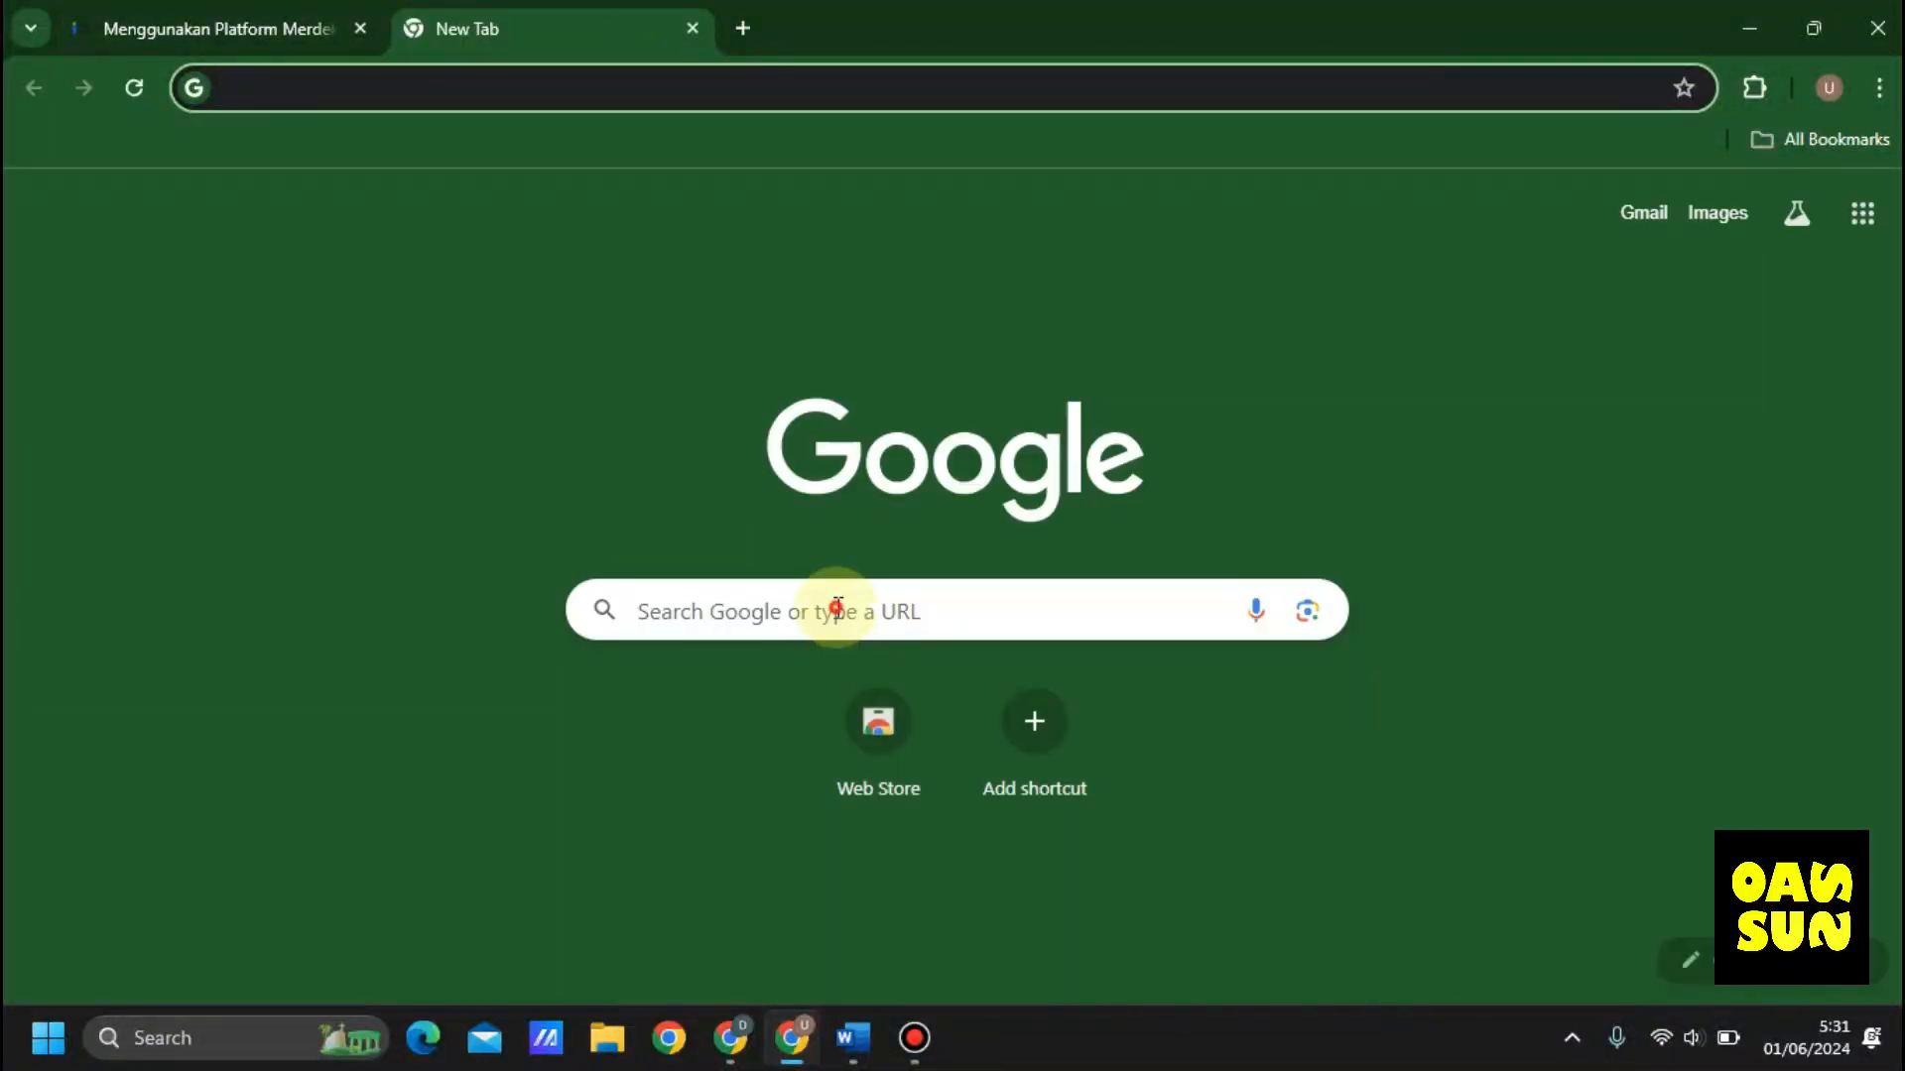
left_click(828, 624)
left_click(808, 666)
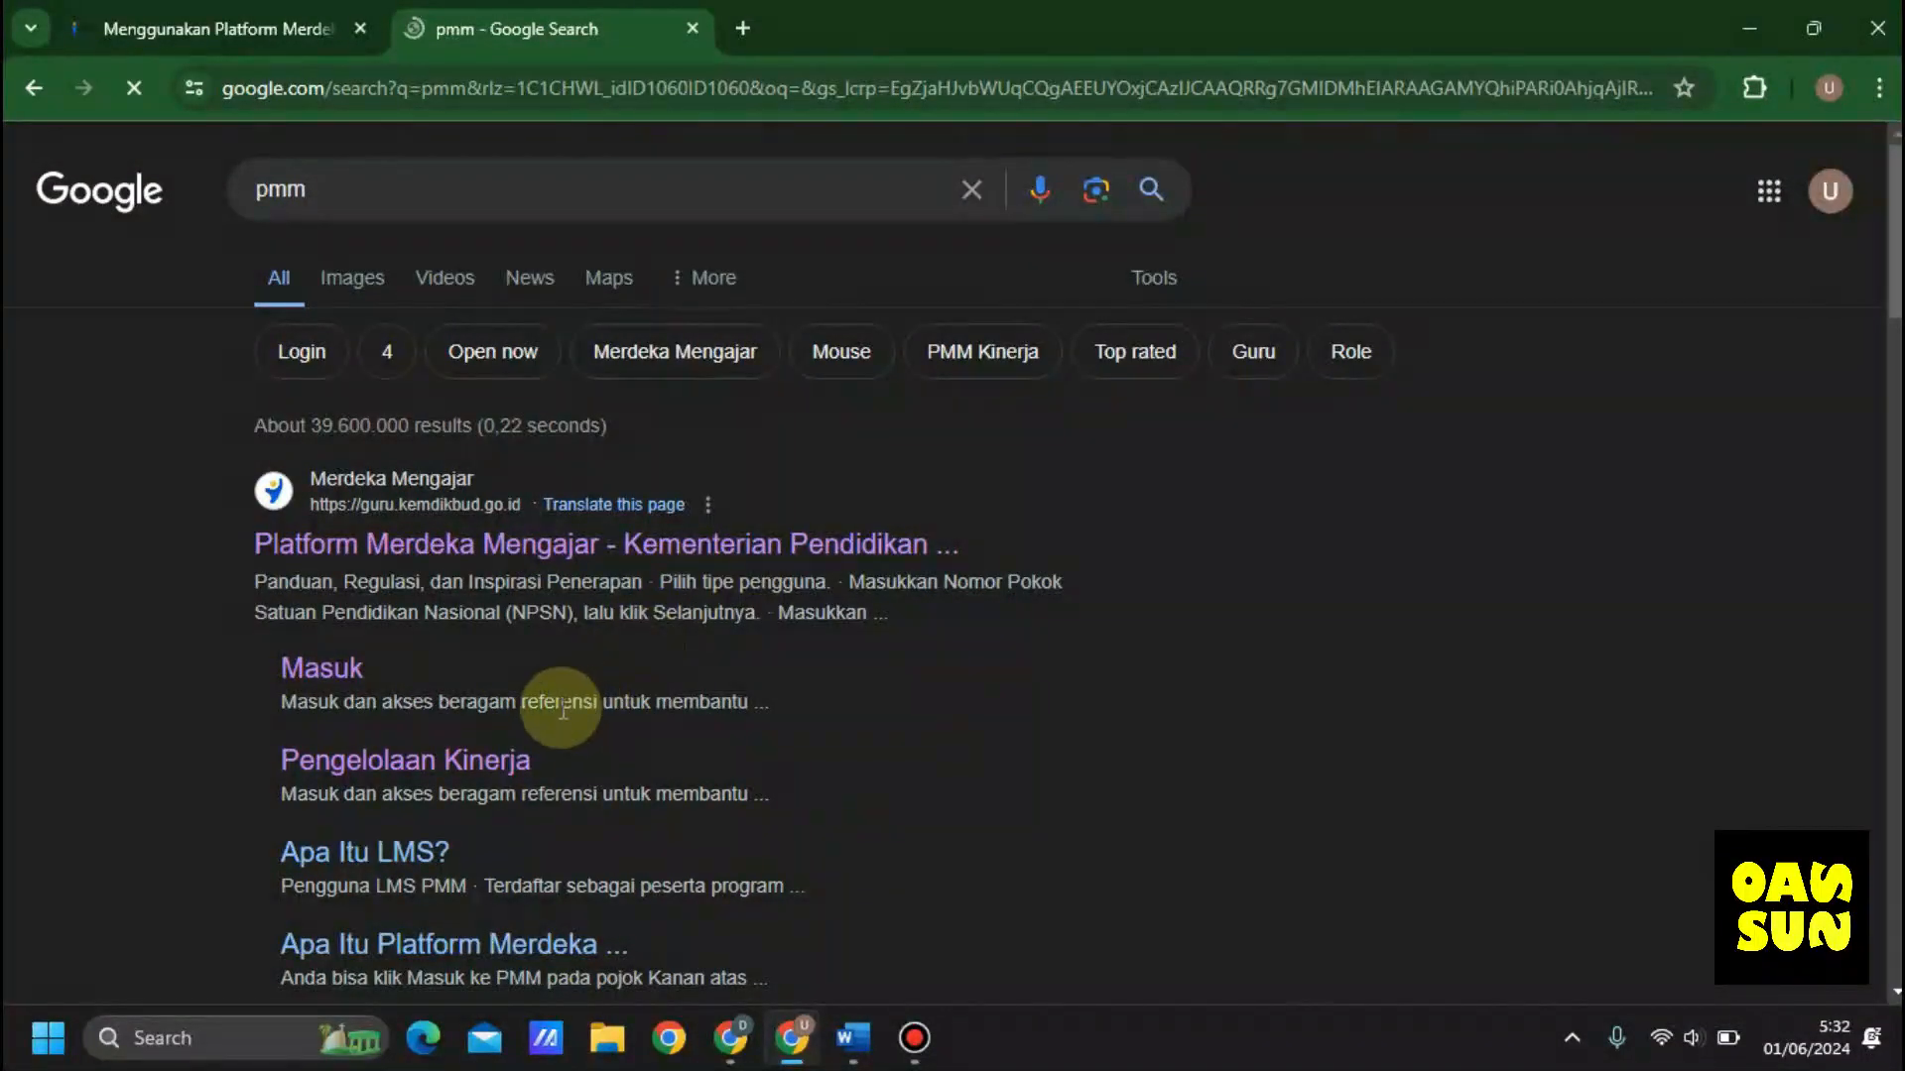
left_click(322, 561)
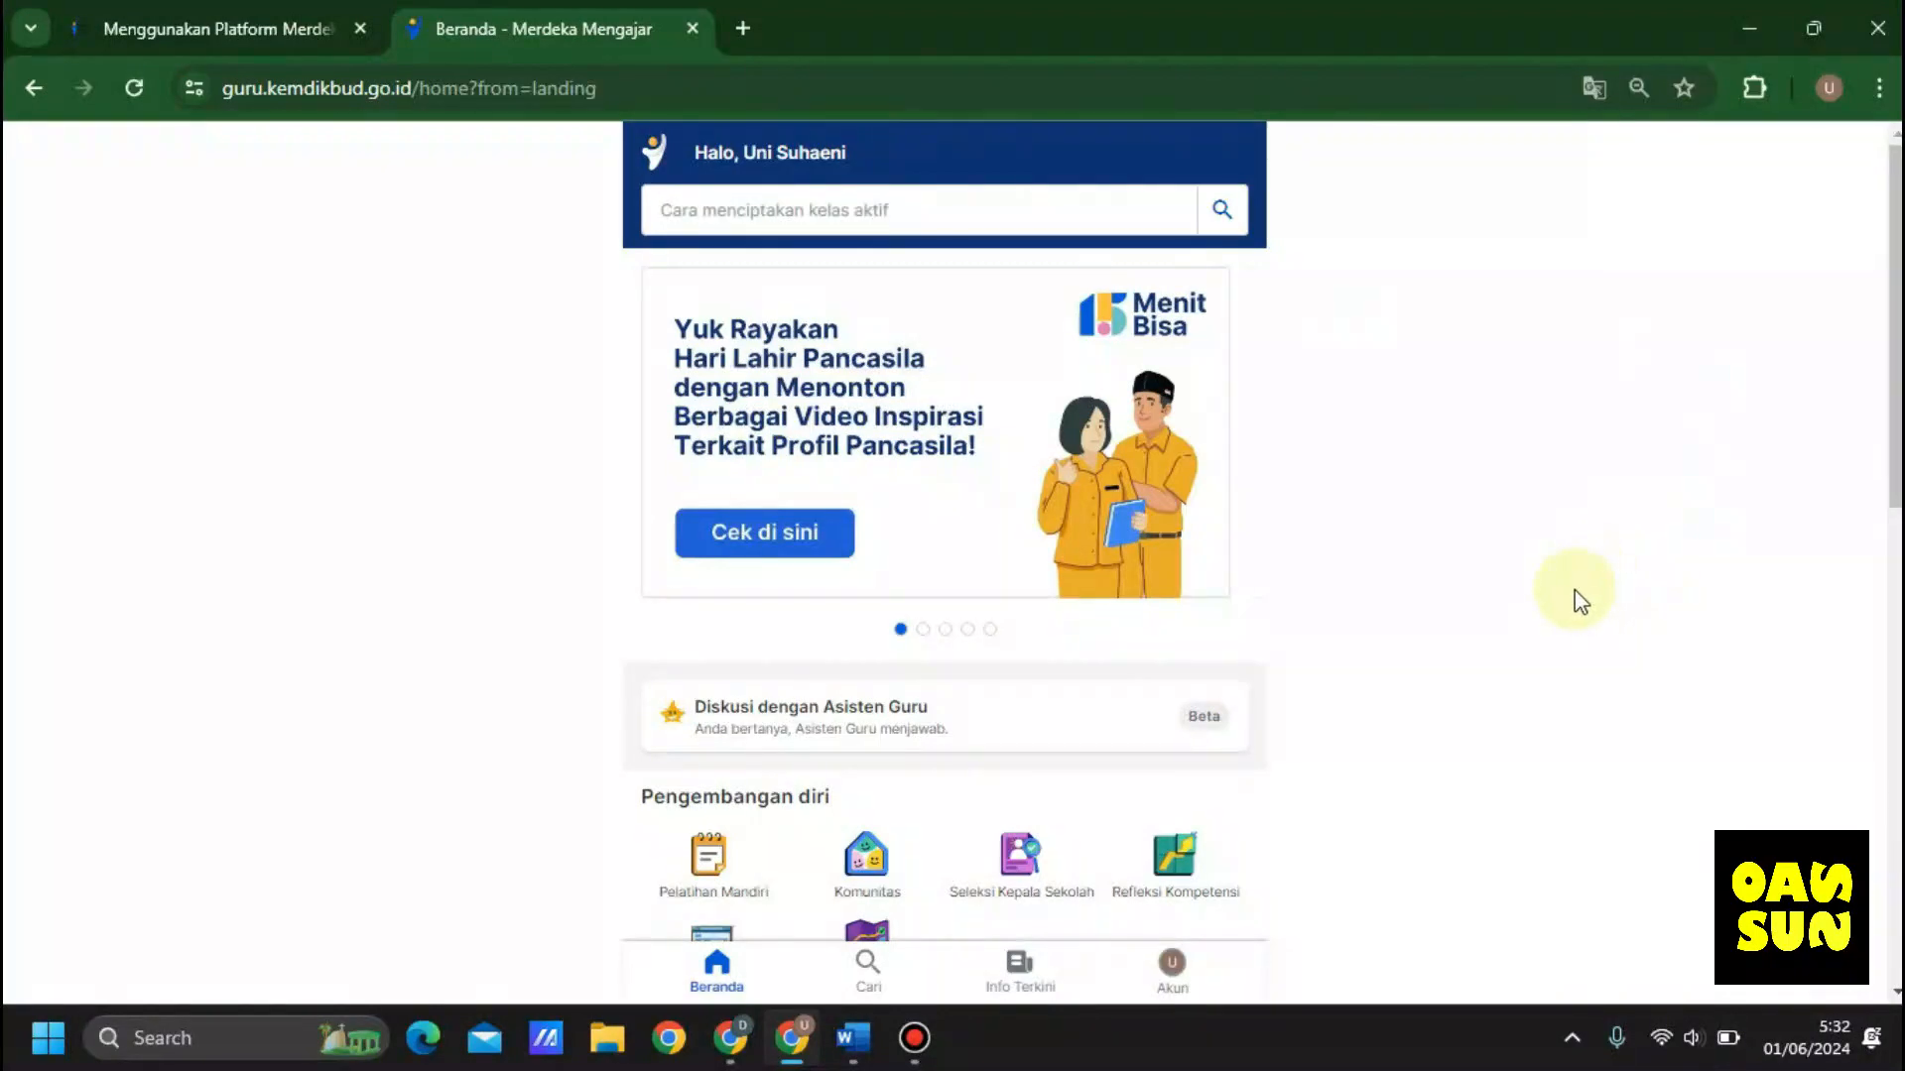
Step: Open Pengelolaan Kinerja from the Pengembangan diri section and go to the Guru page Sebagai Pegawai
left_click_drag(1895, 436, 1875, 592)
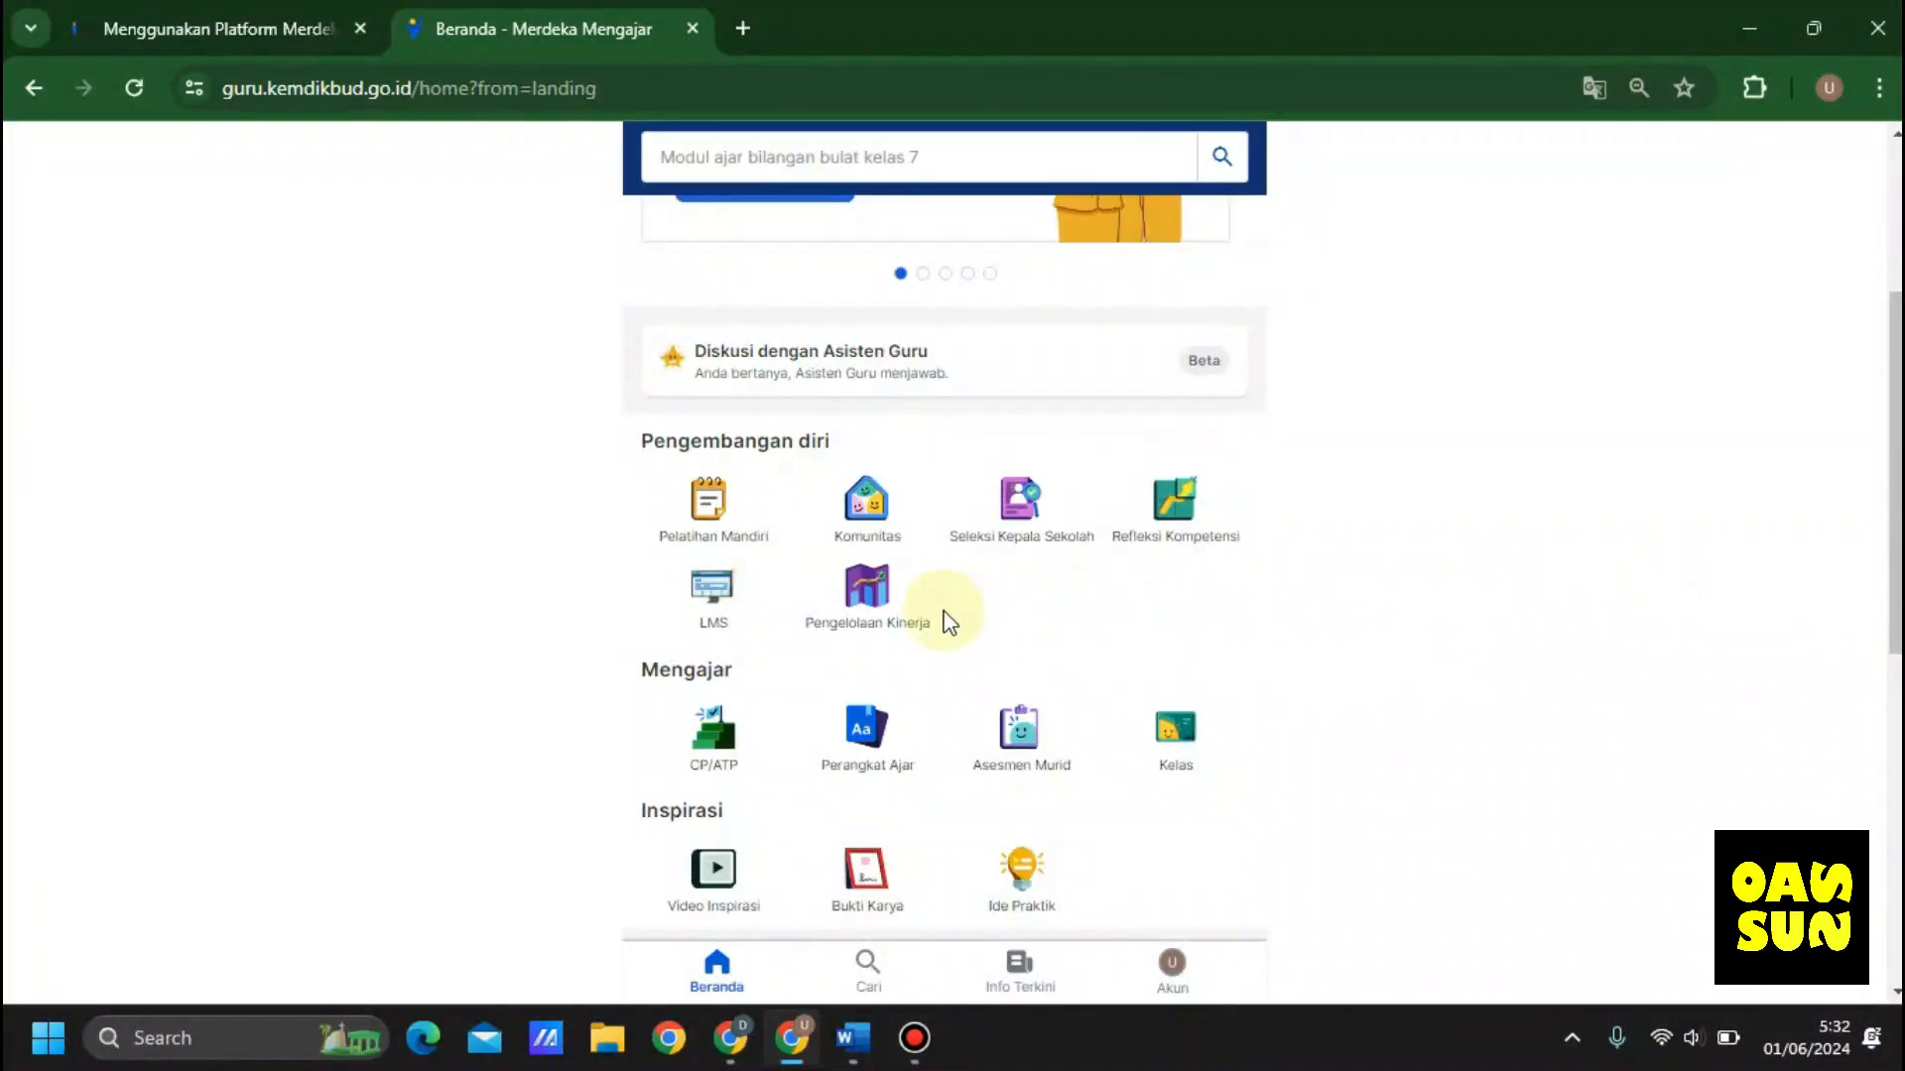
left_click(857, 607)
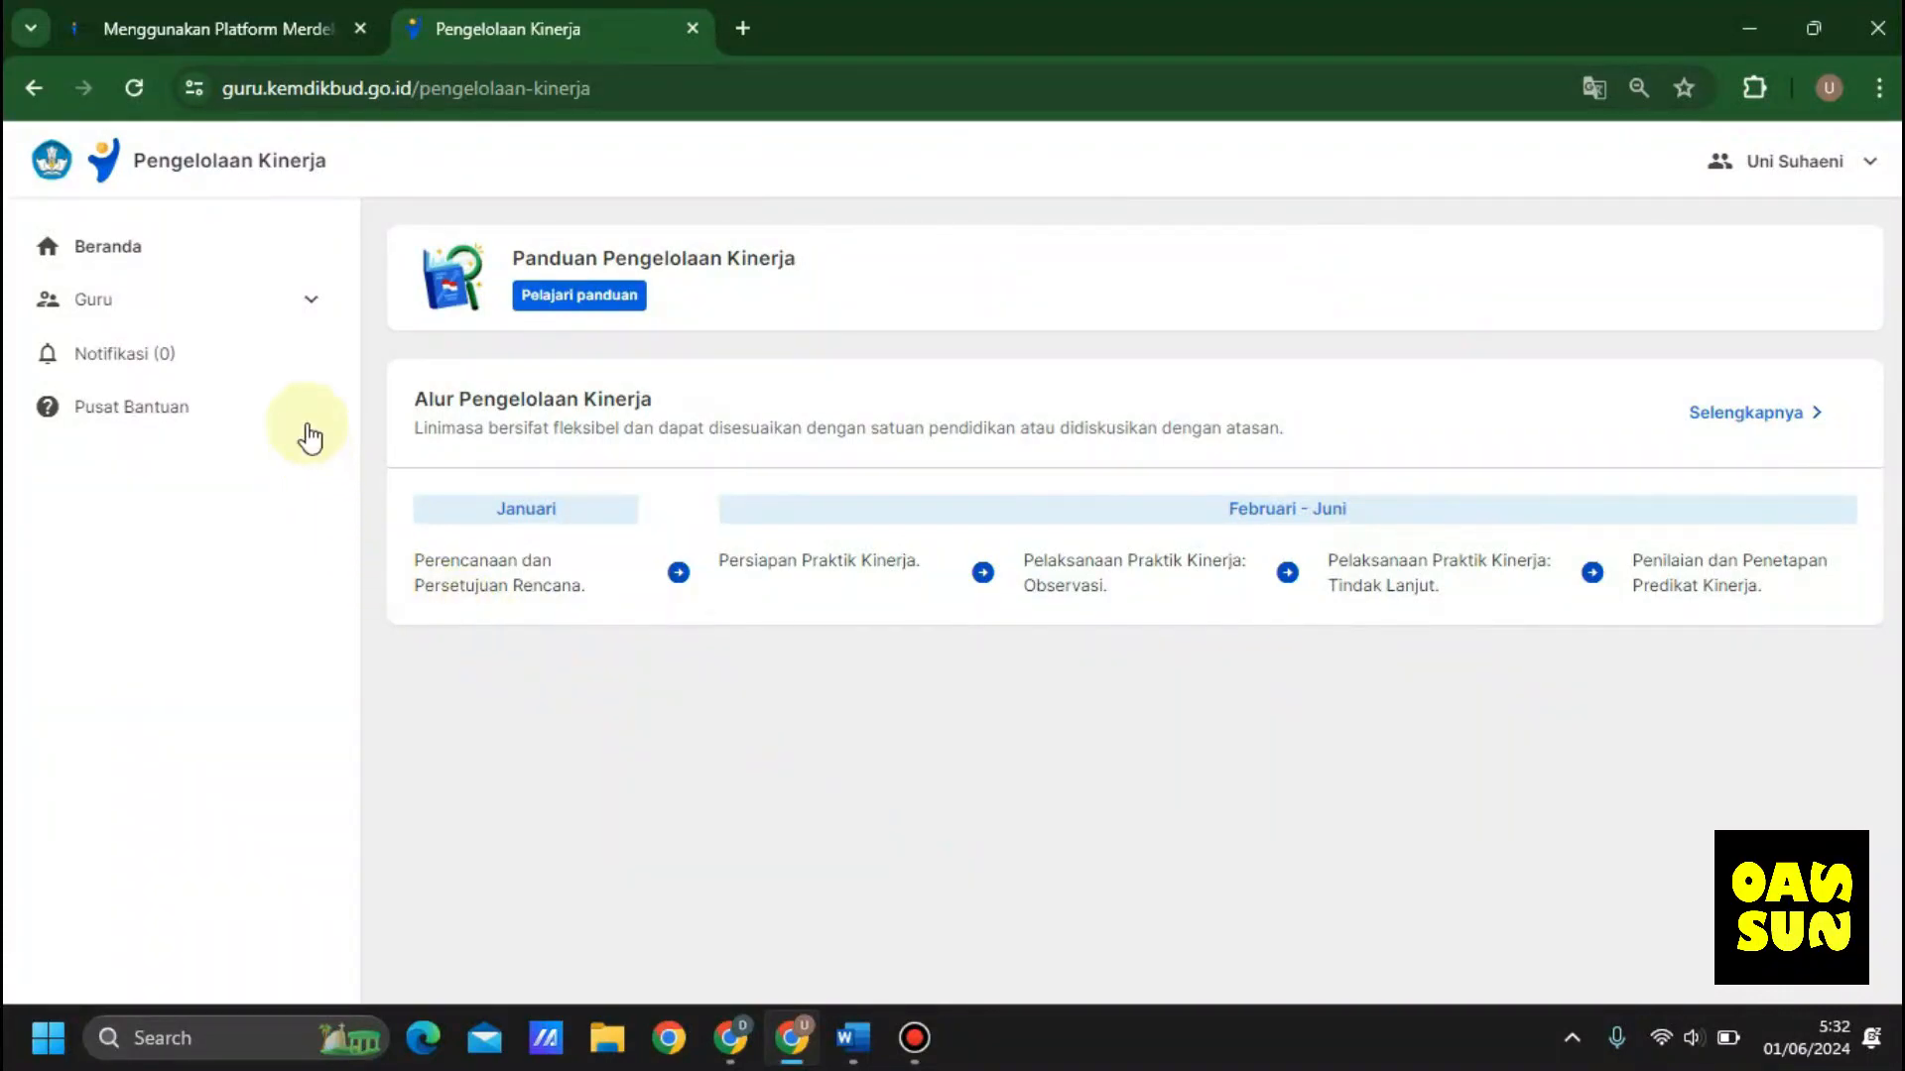
left_click(311, 301)
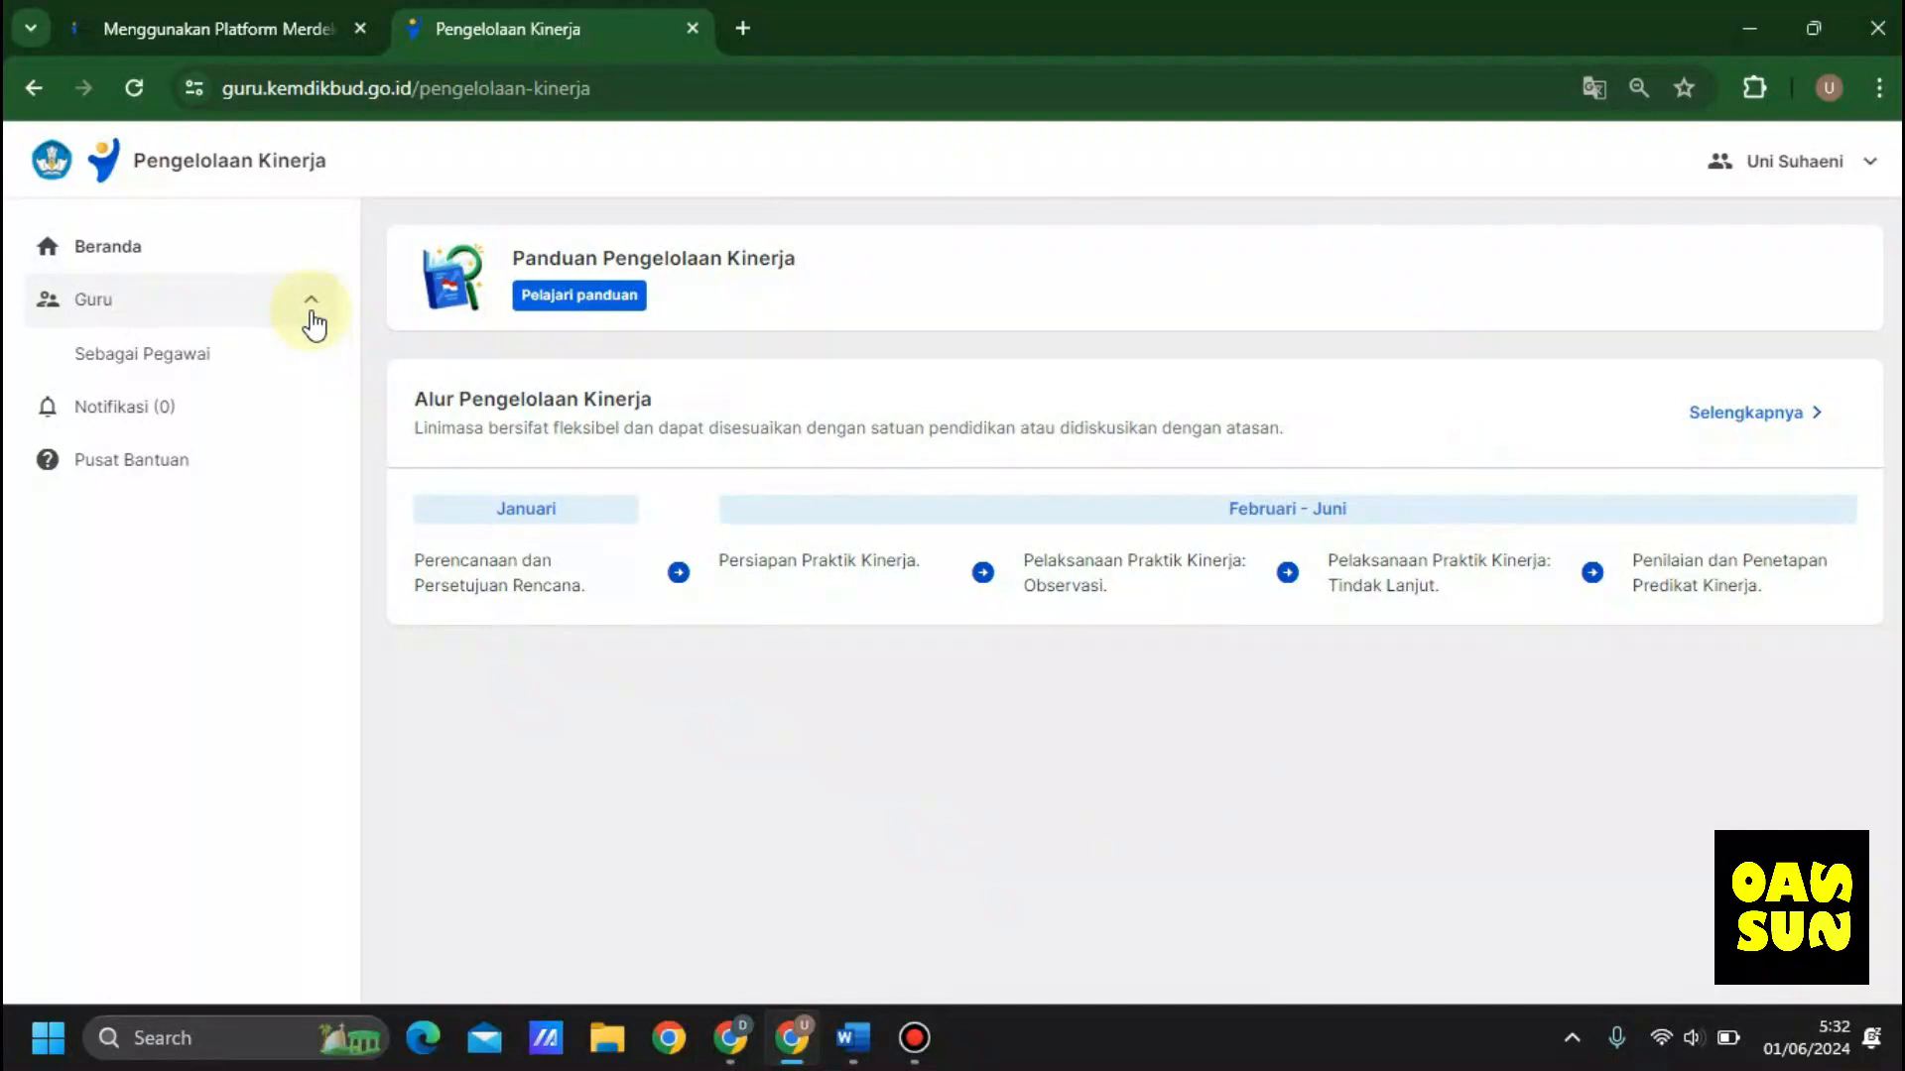
left_click(186, 374)
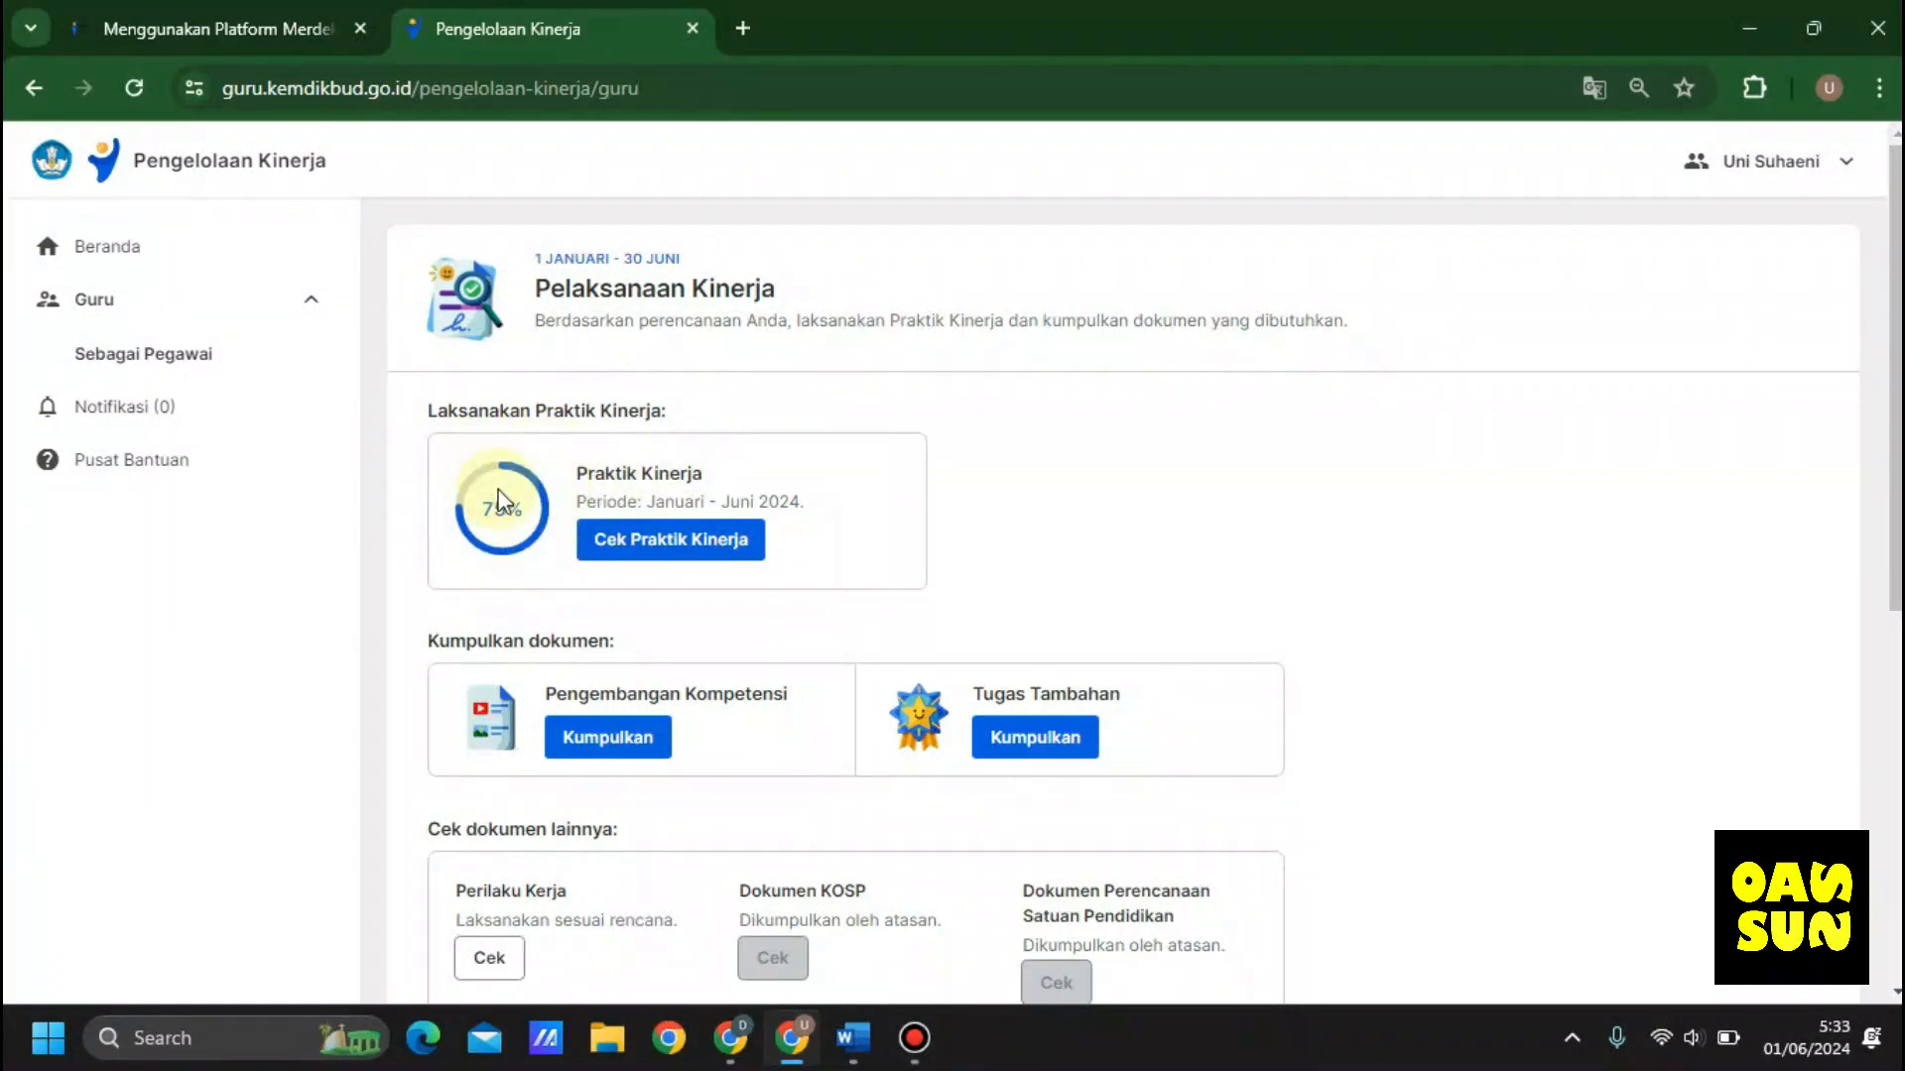
Step: Open the Praktik Kinerja details for January to June and start filling in the Dokumen Refleksi Tindak Lanjut
left_click(653, 549)
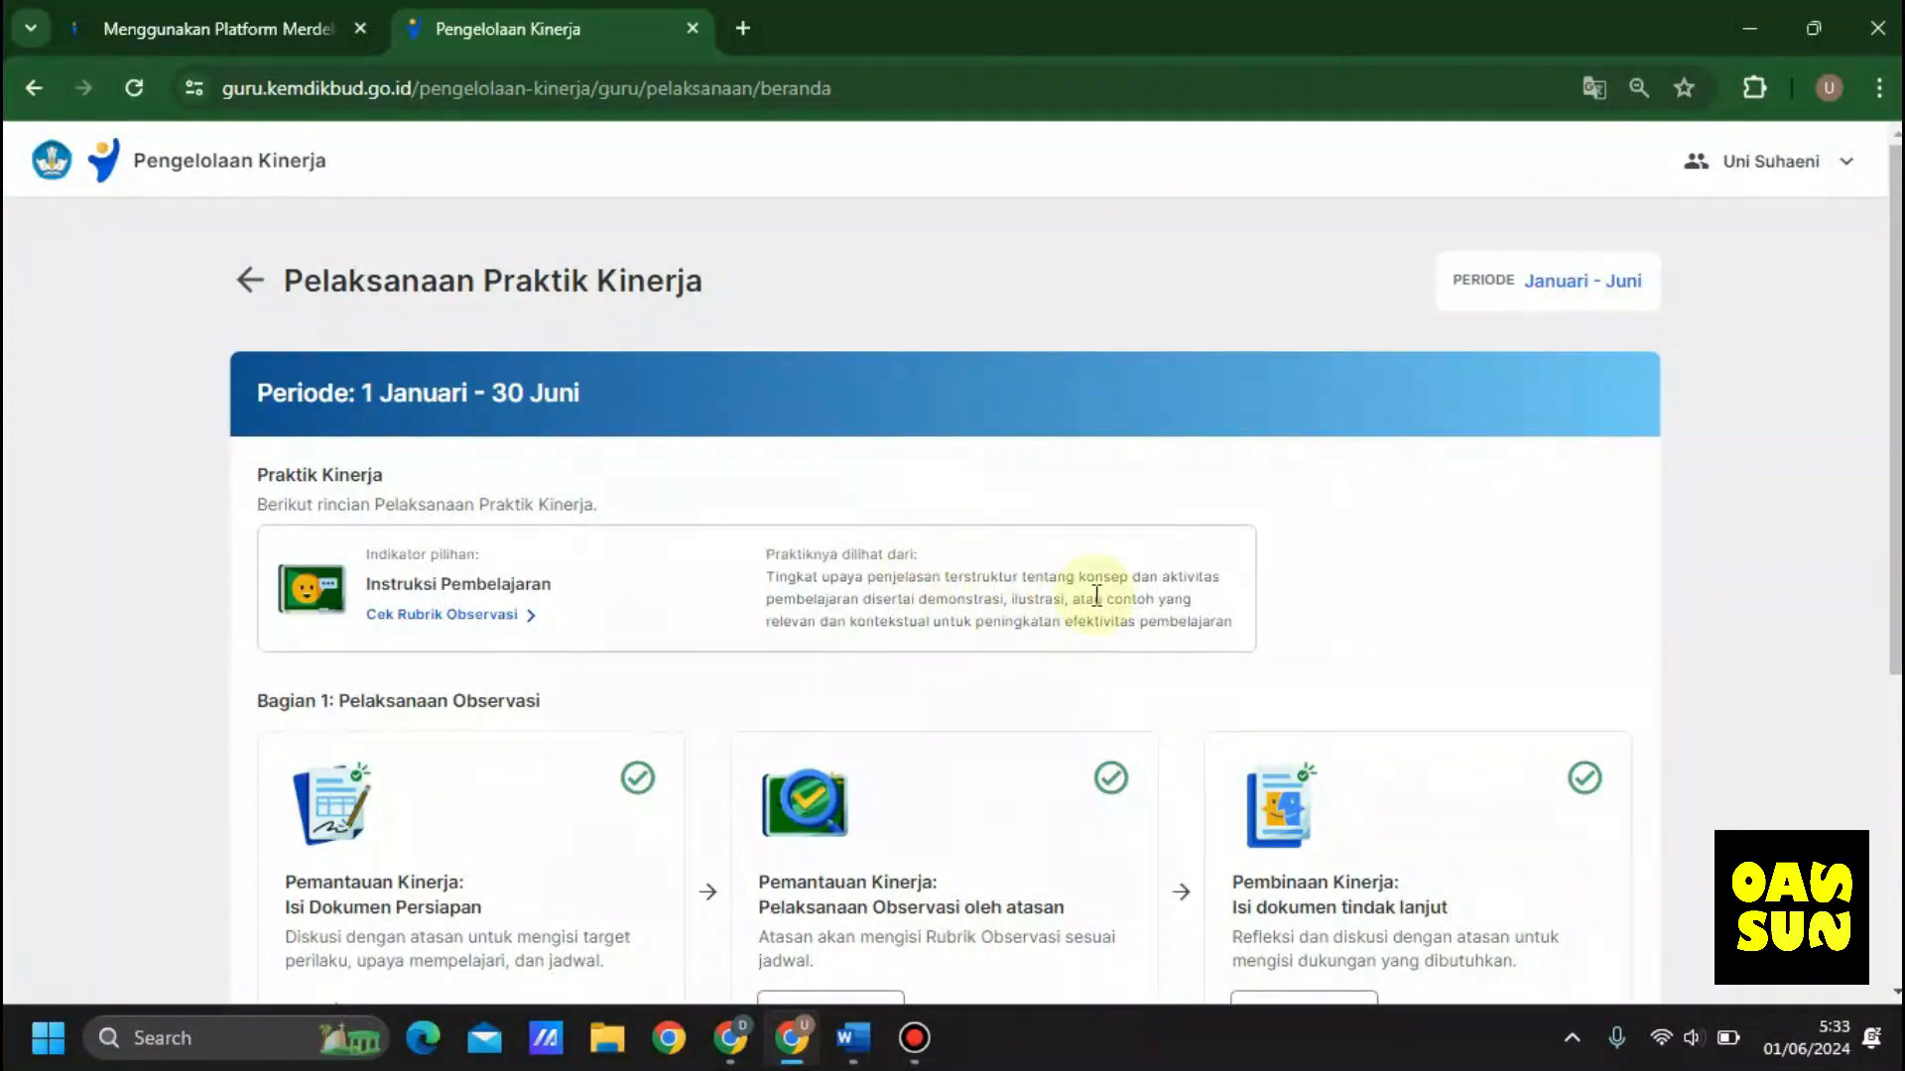
left_click_drag(1895, 428, 1895, 735)
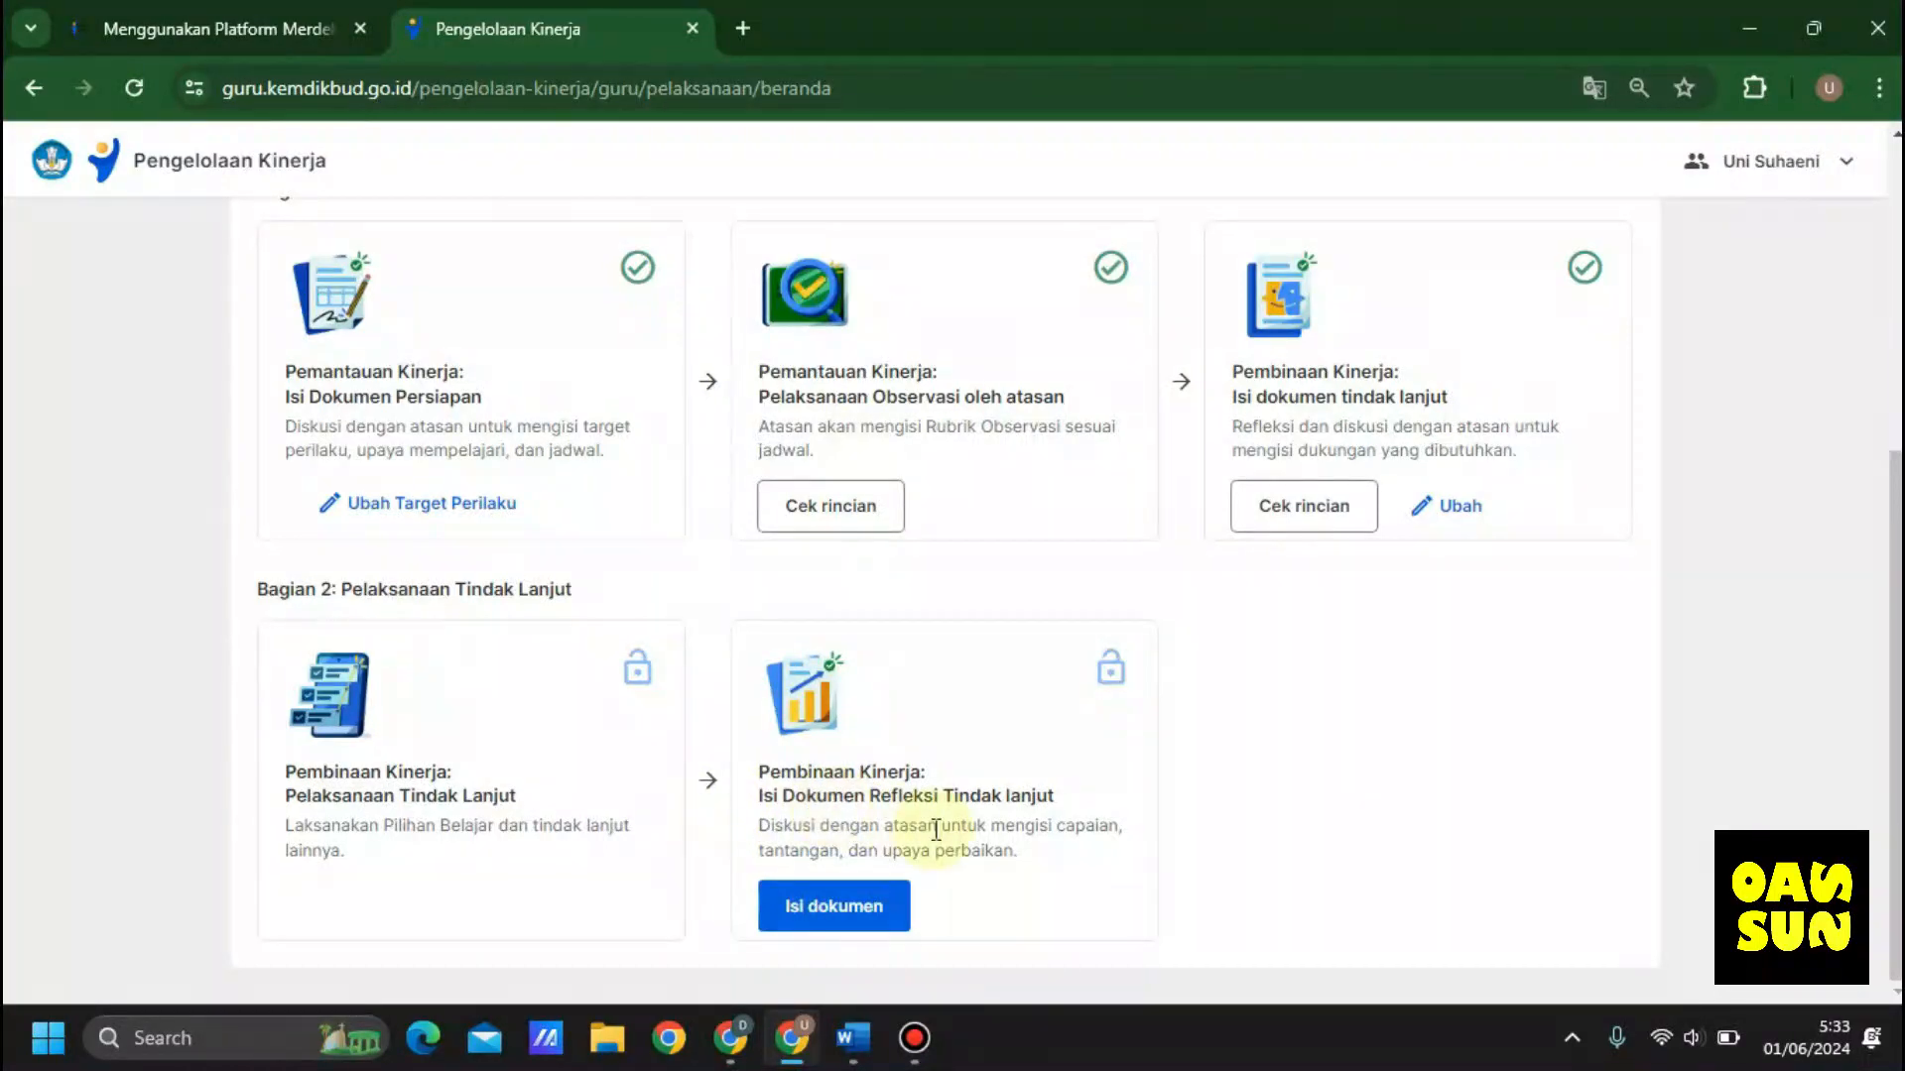
left_click(806, 907)
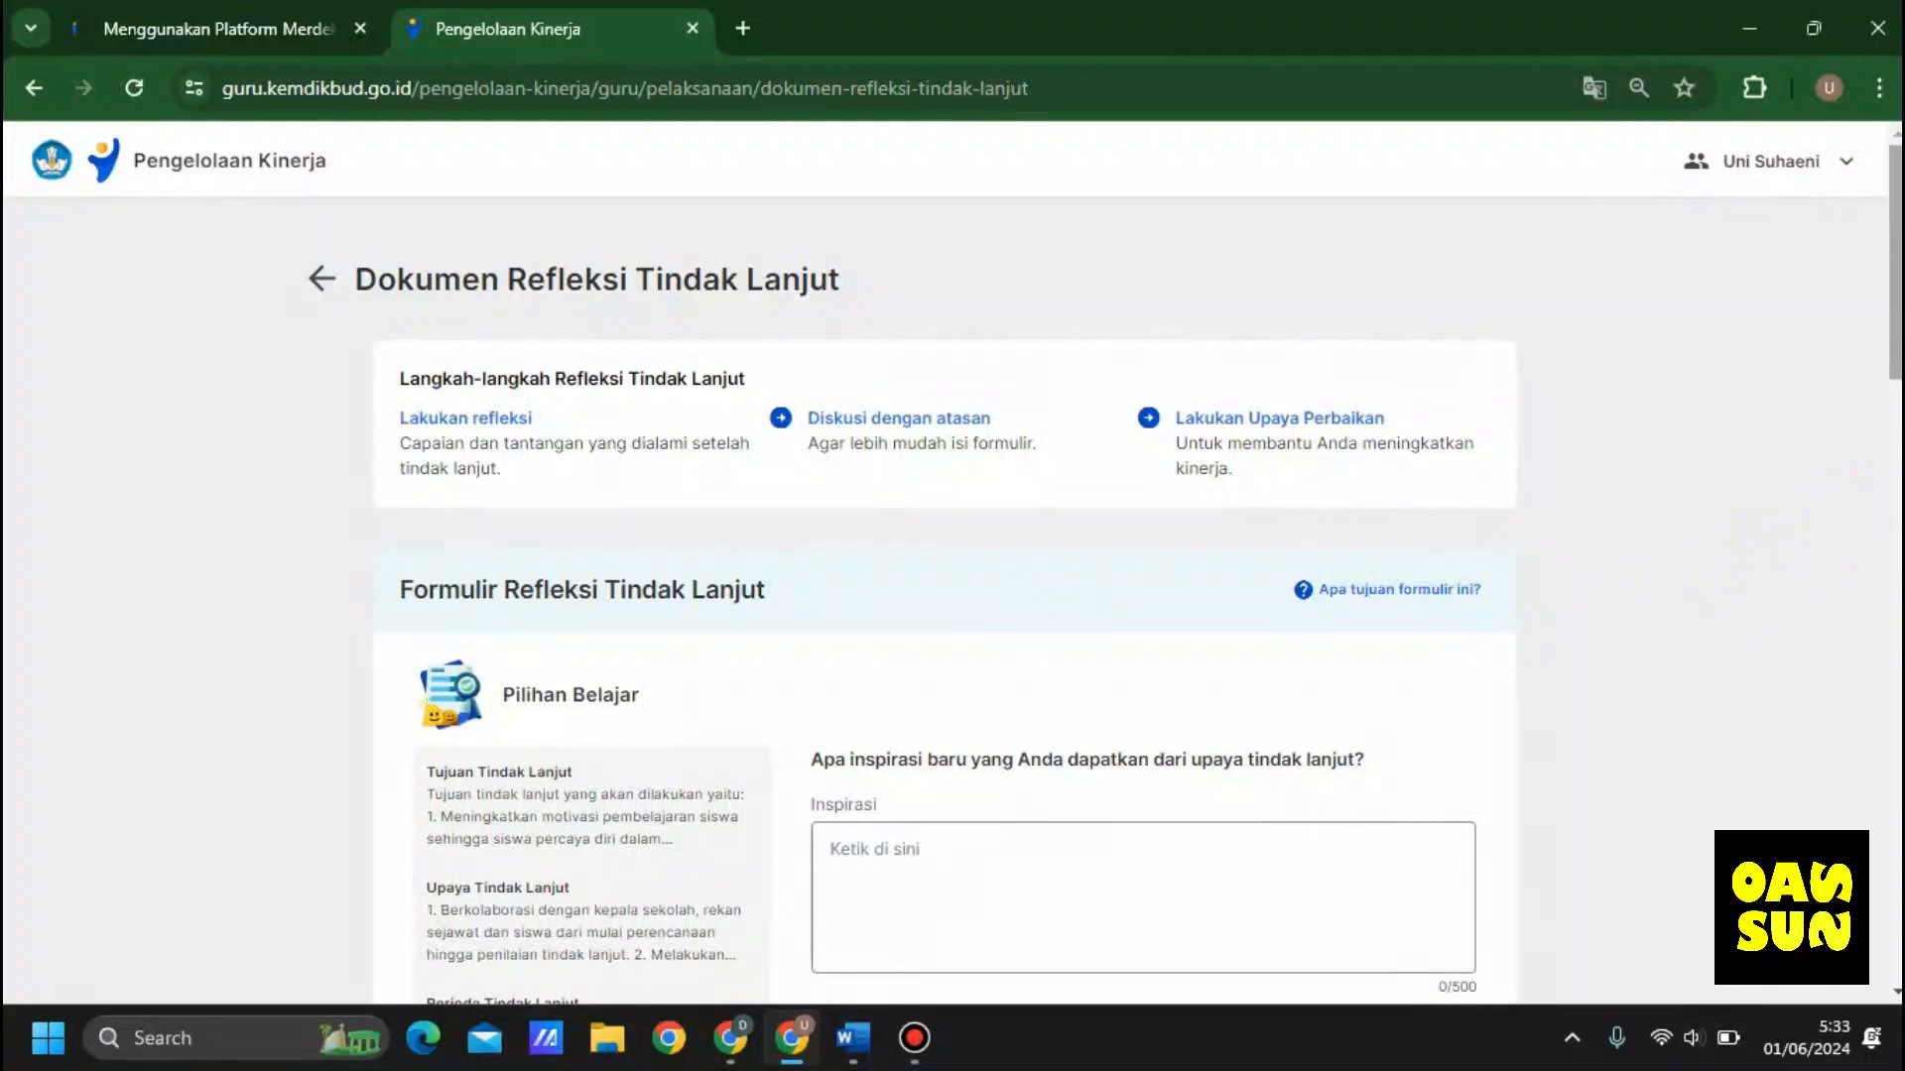
Step: Copy the four-point inspiration answer from the Word document into the Inspirasi field under Pilihan Belajar and review it
scroll(911, 629, "down", 1)
scroll(952, 596, "down", 5)
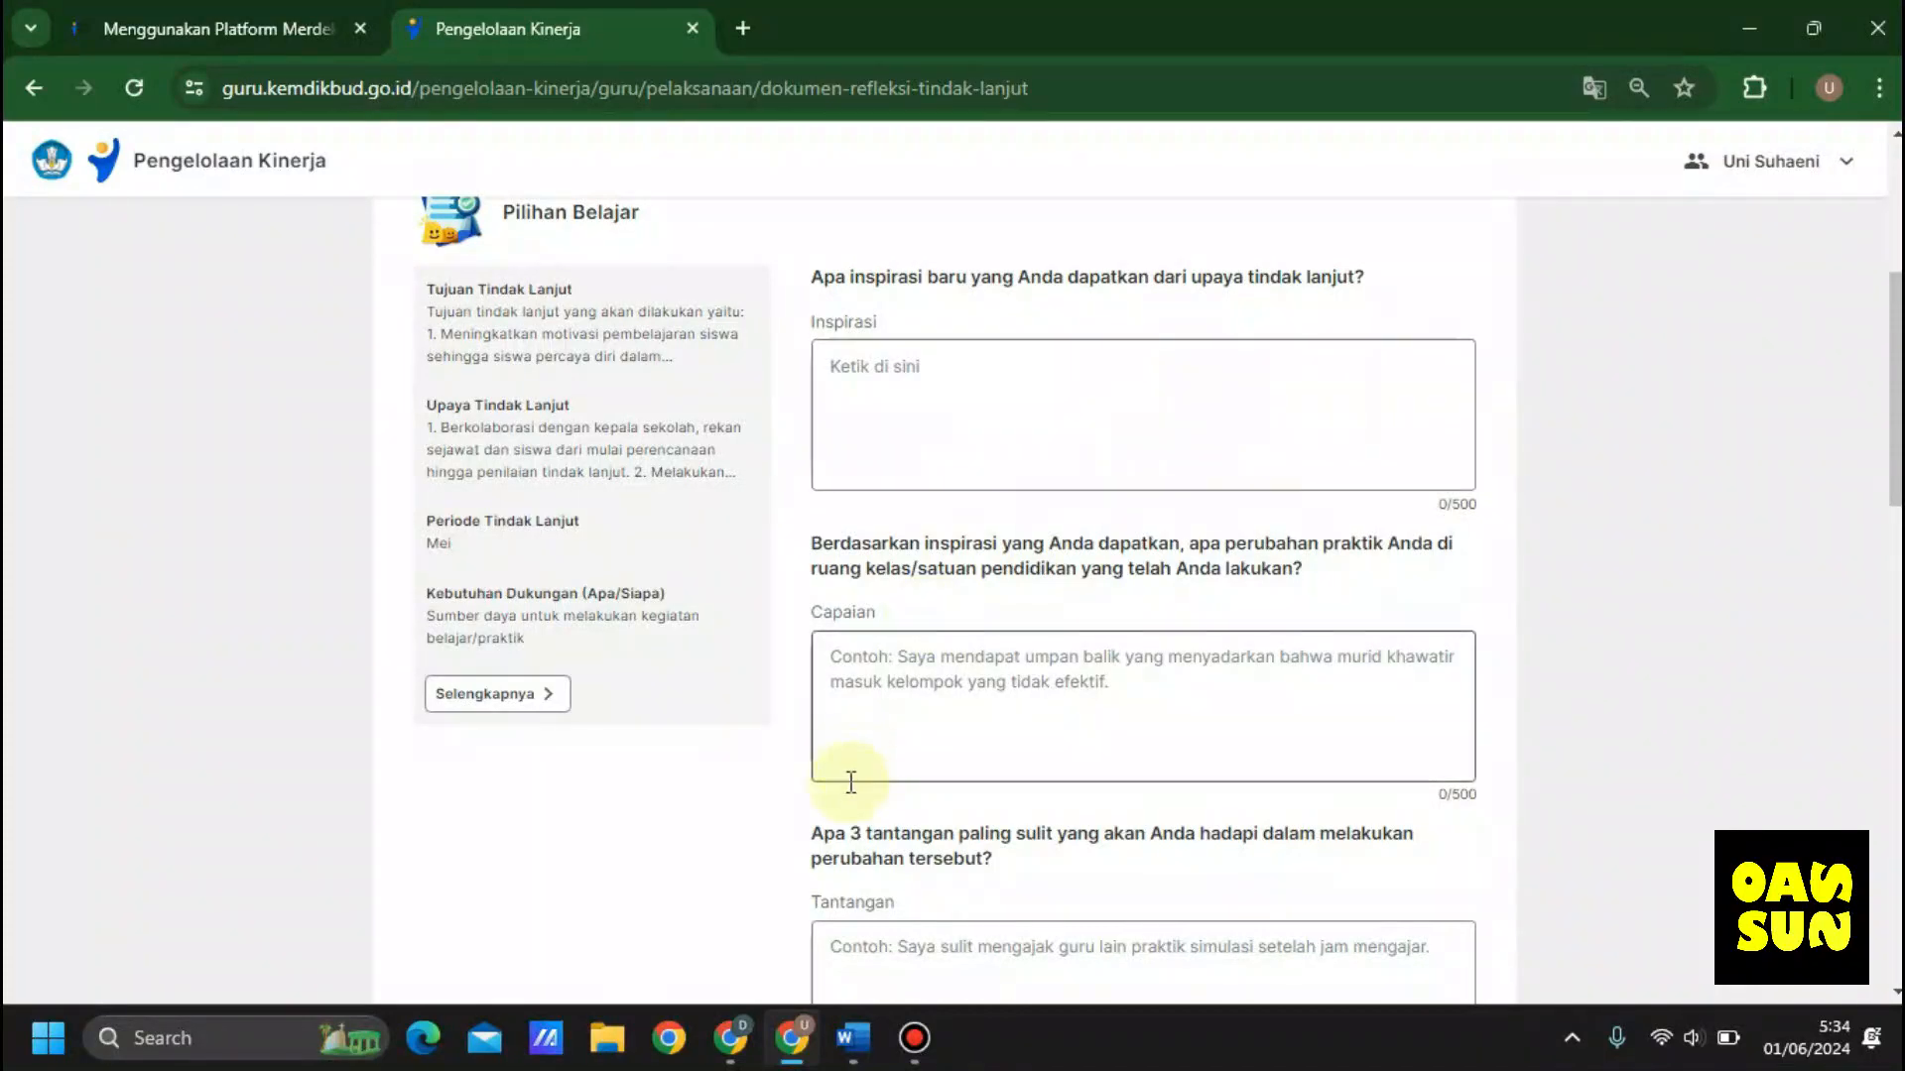
left_click(853, 1038)
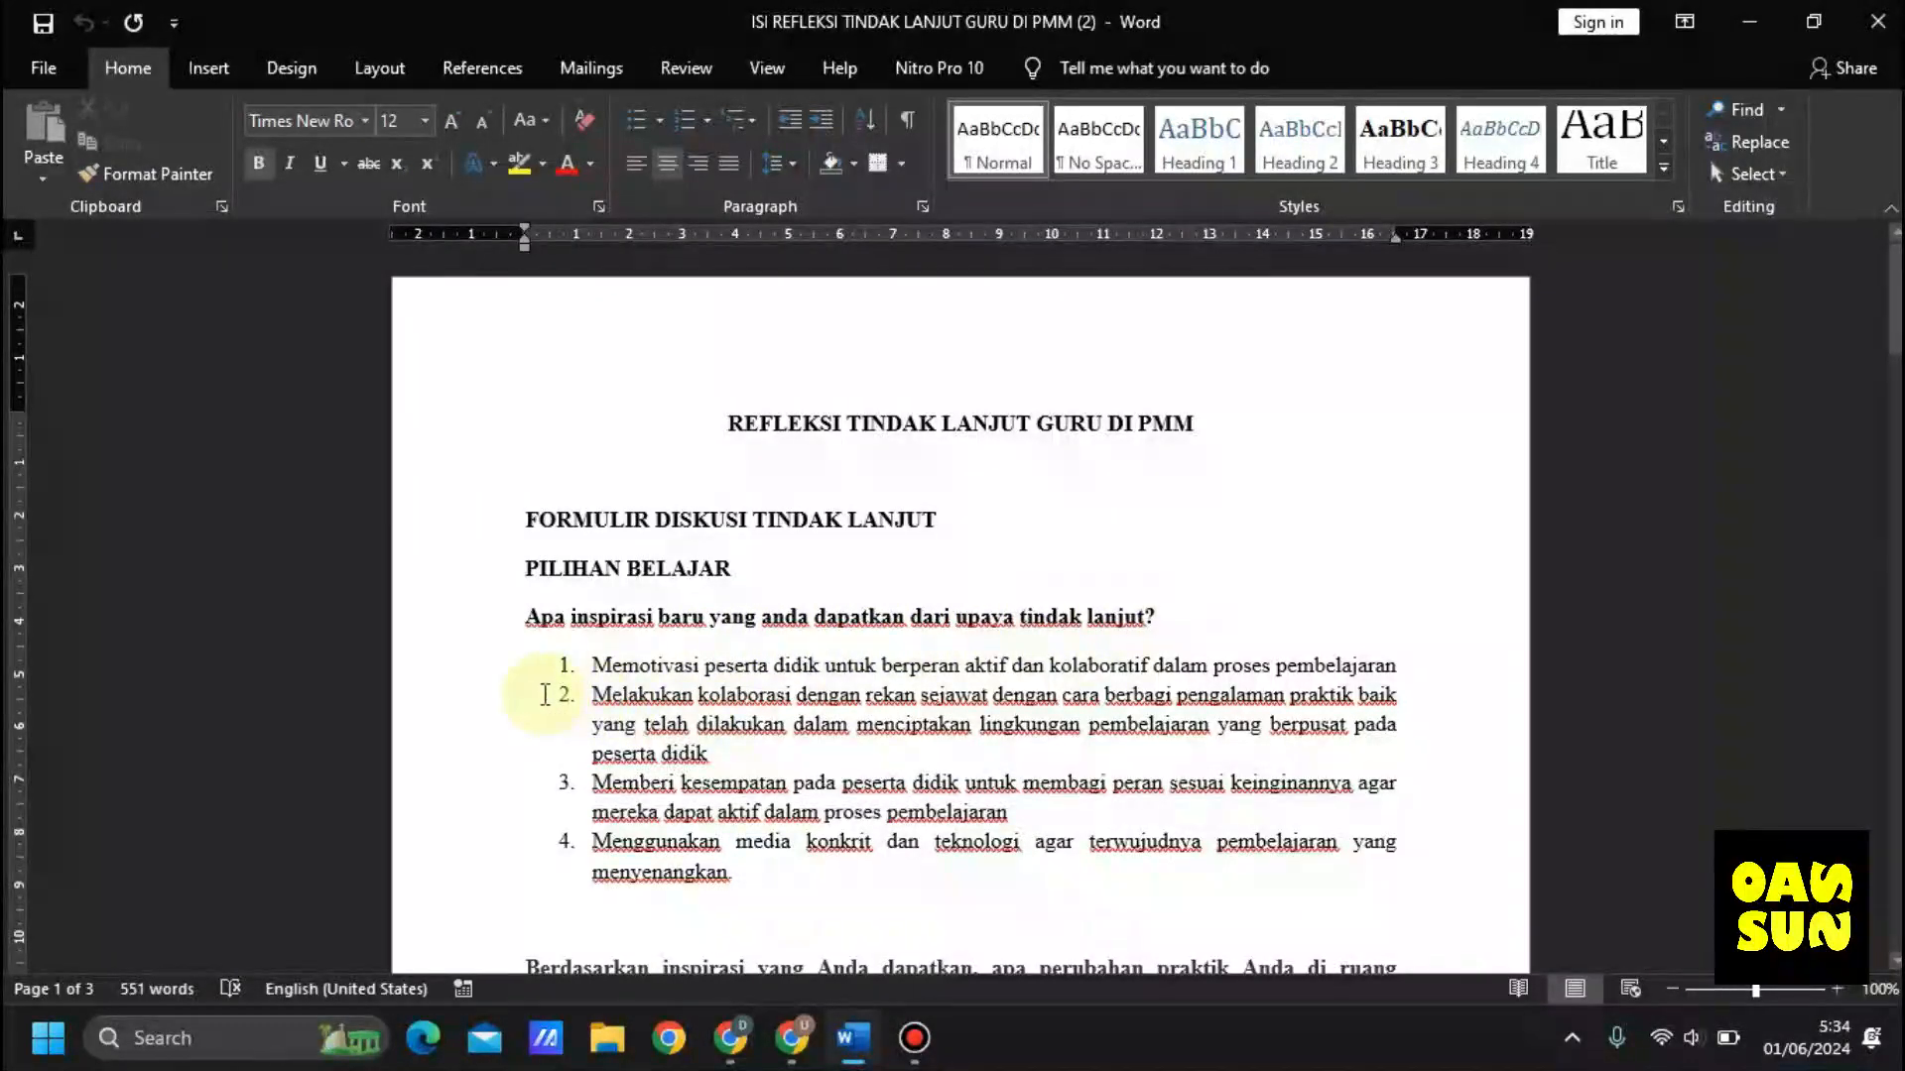
left_click_drag(592, 664, 764, 880)
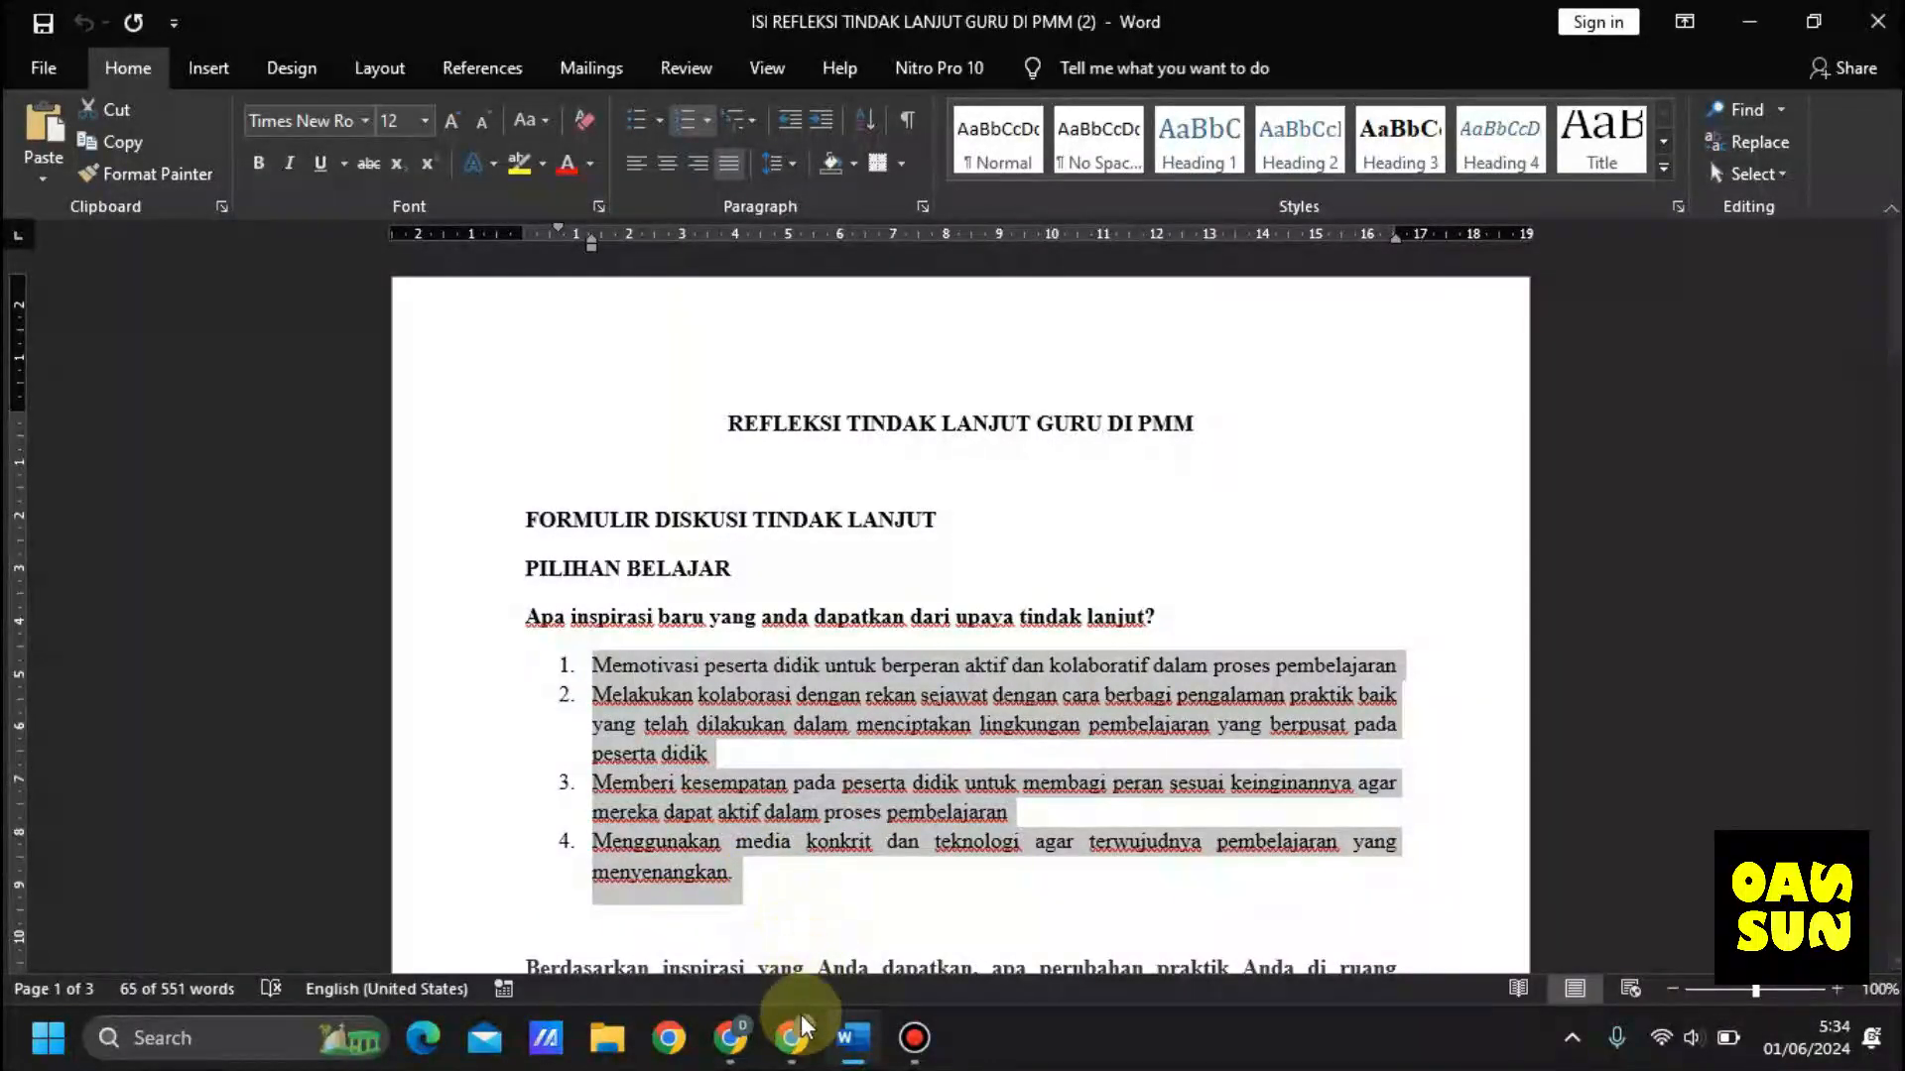
left_click(800, 1043)
left_click(899, 409)
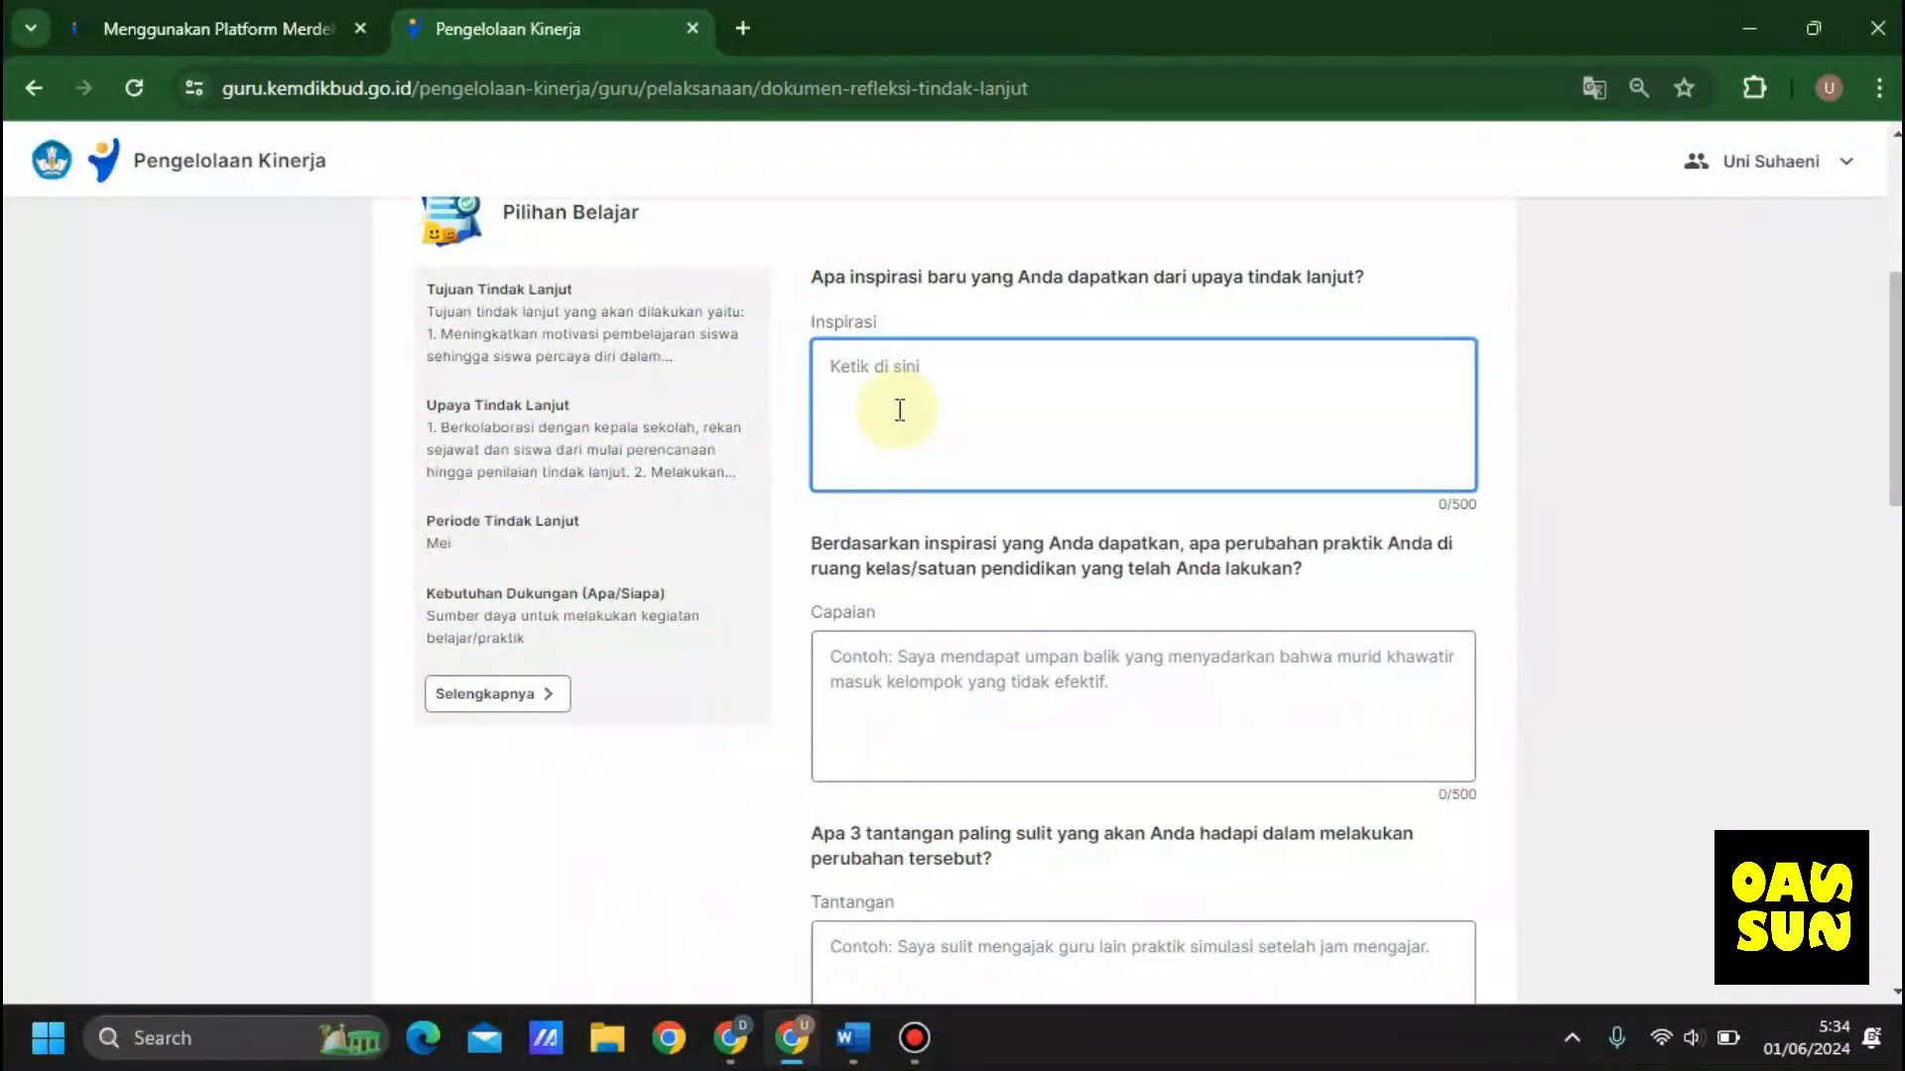
key("ctrl+v")
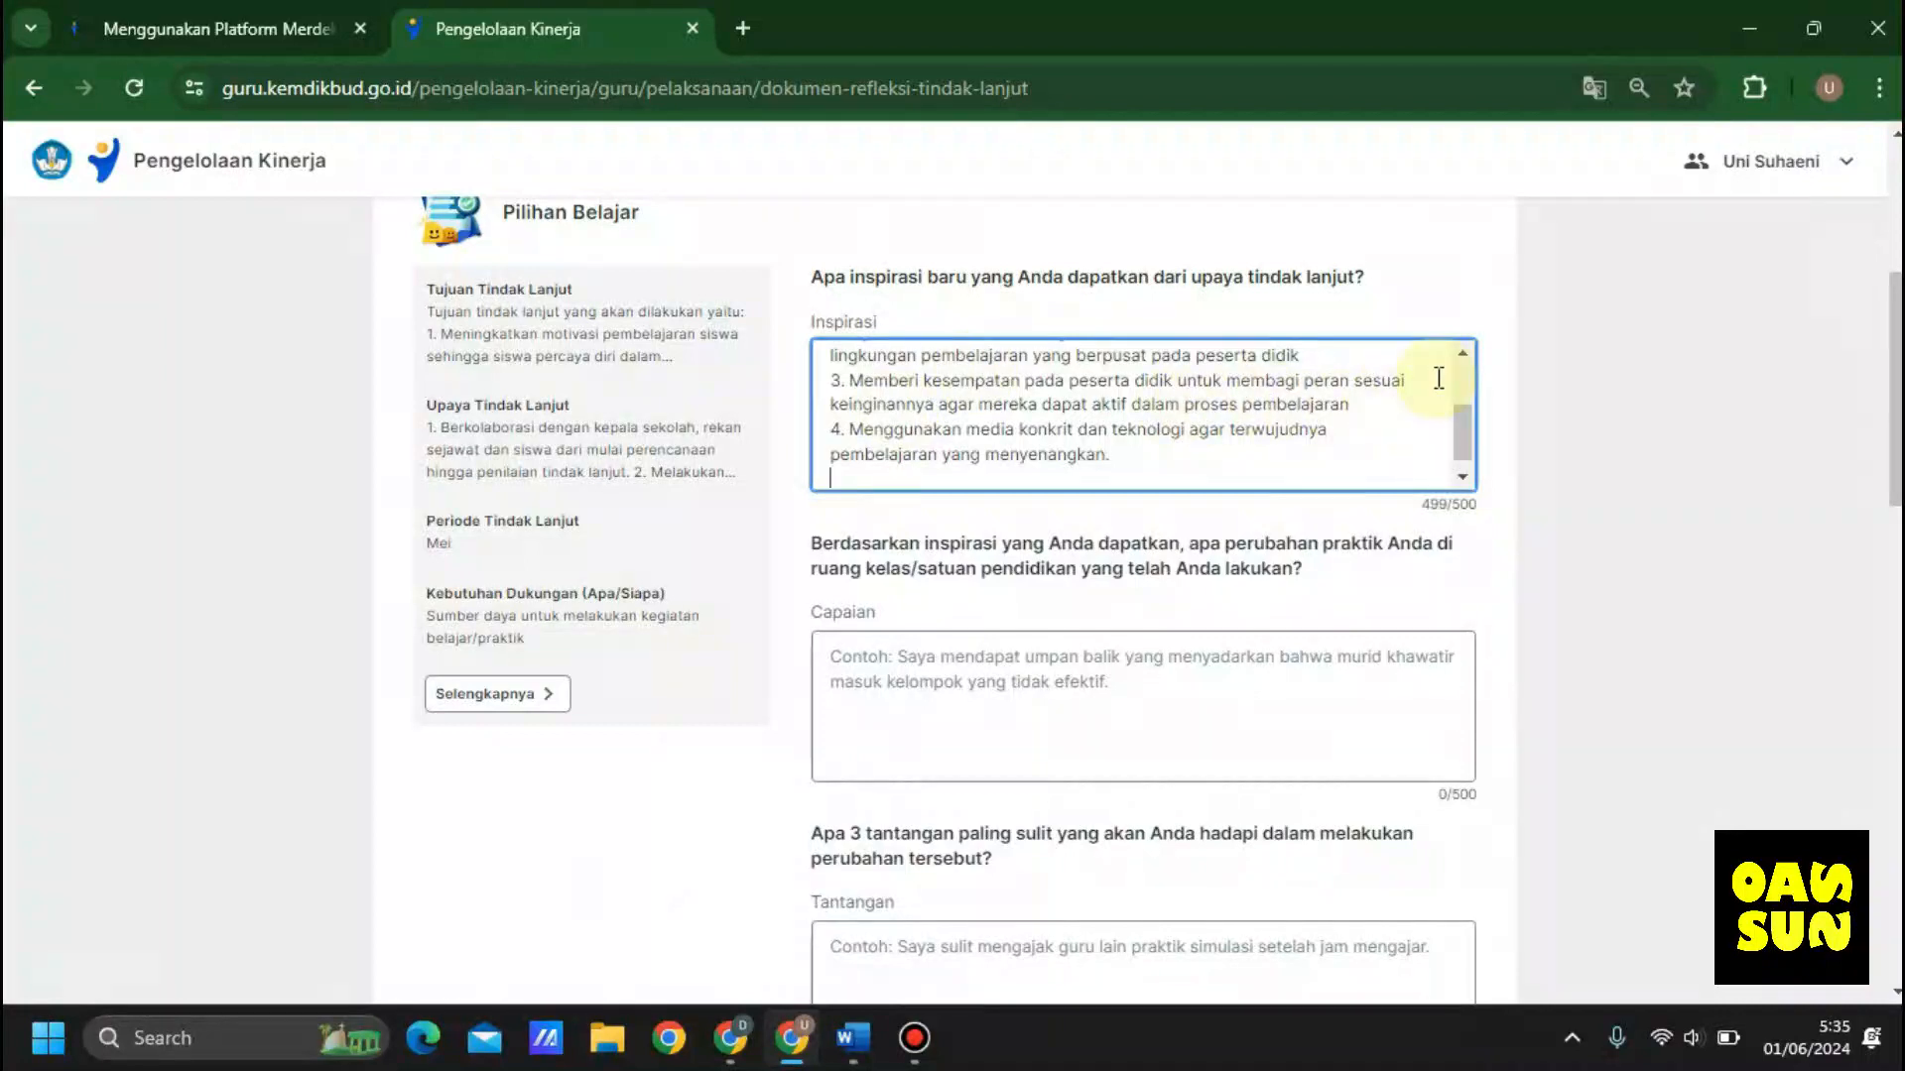
scroll(833, 374, "up", 2)
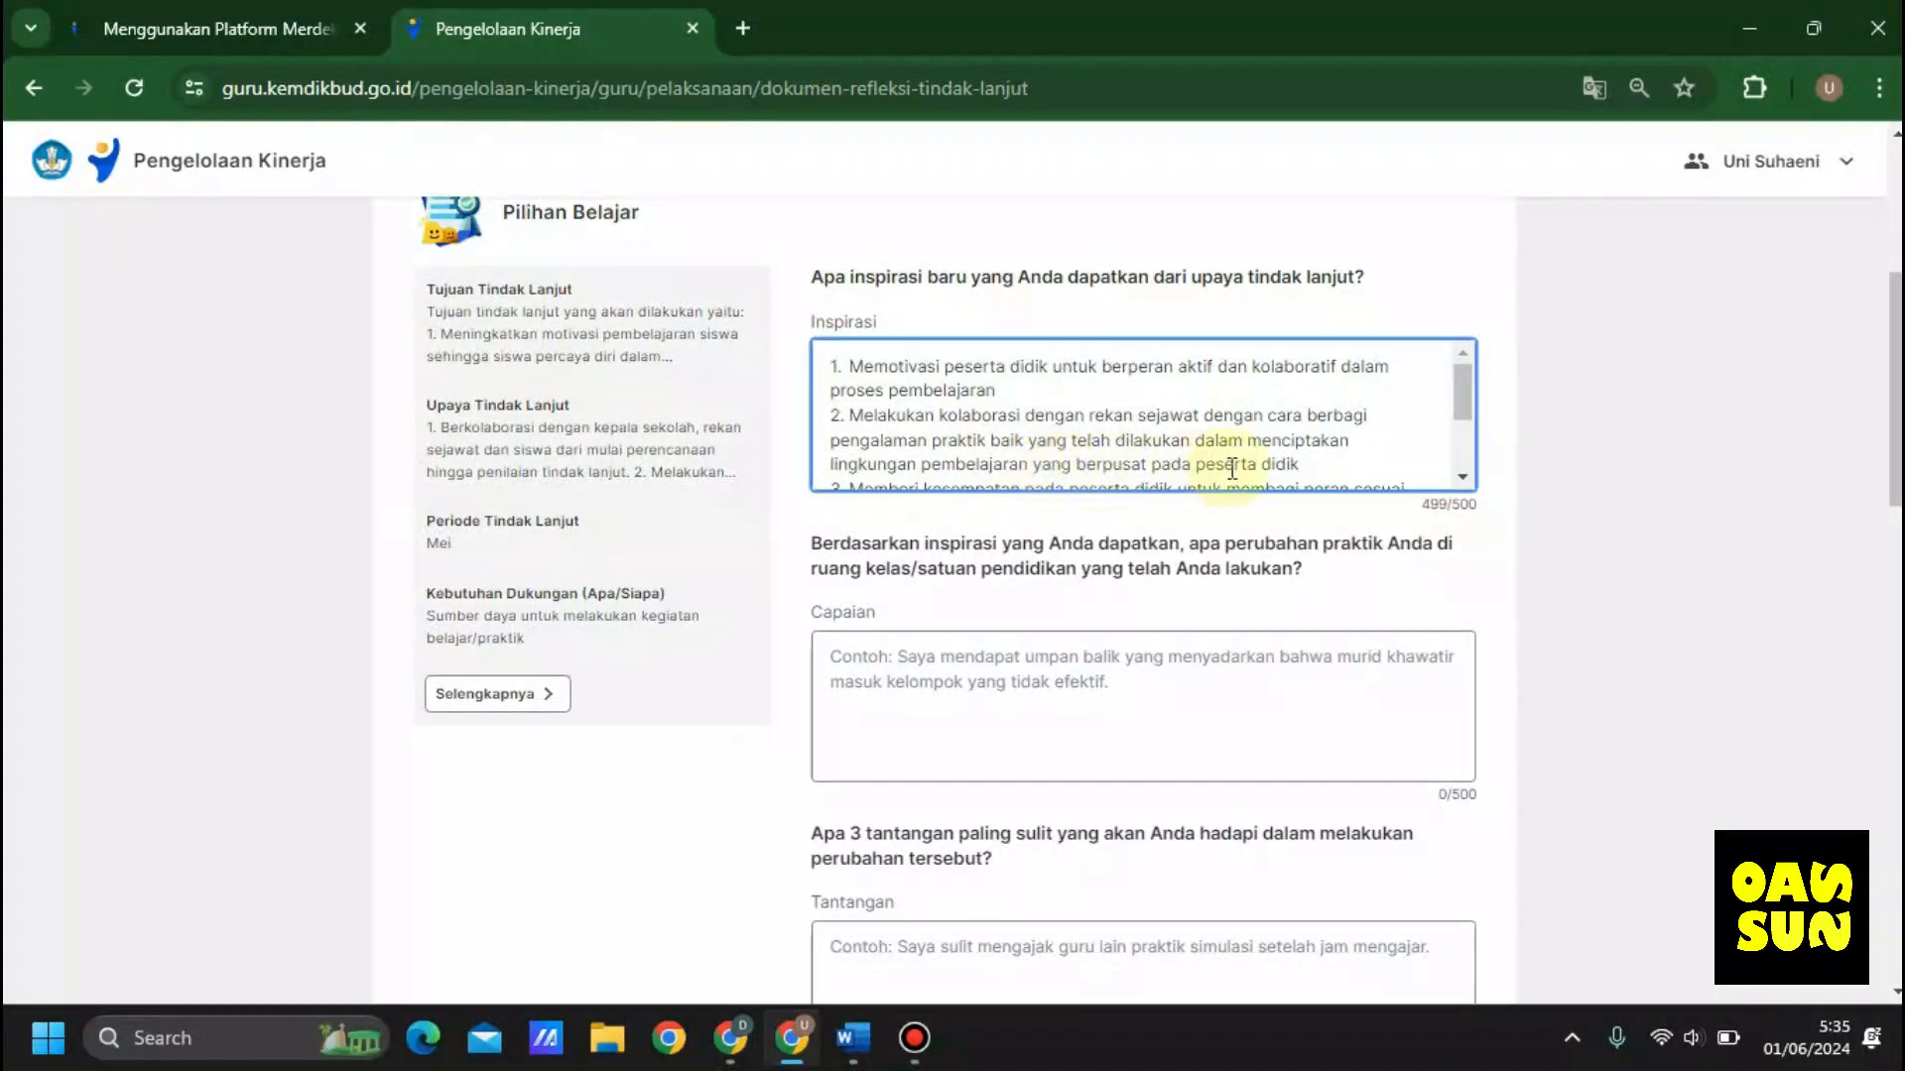
scroll(1247, 468, "down", 1)
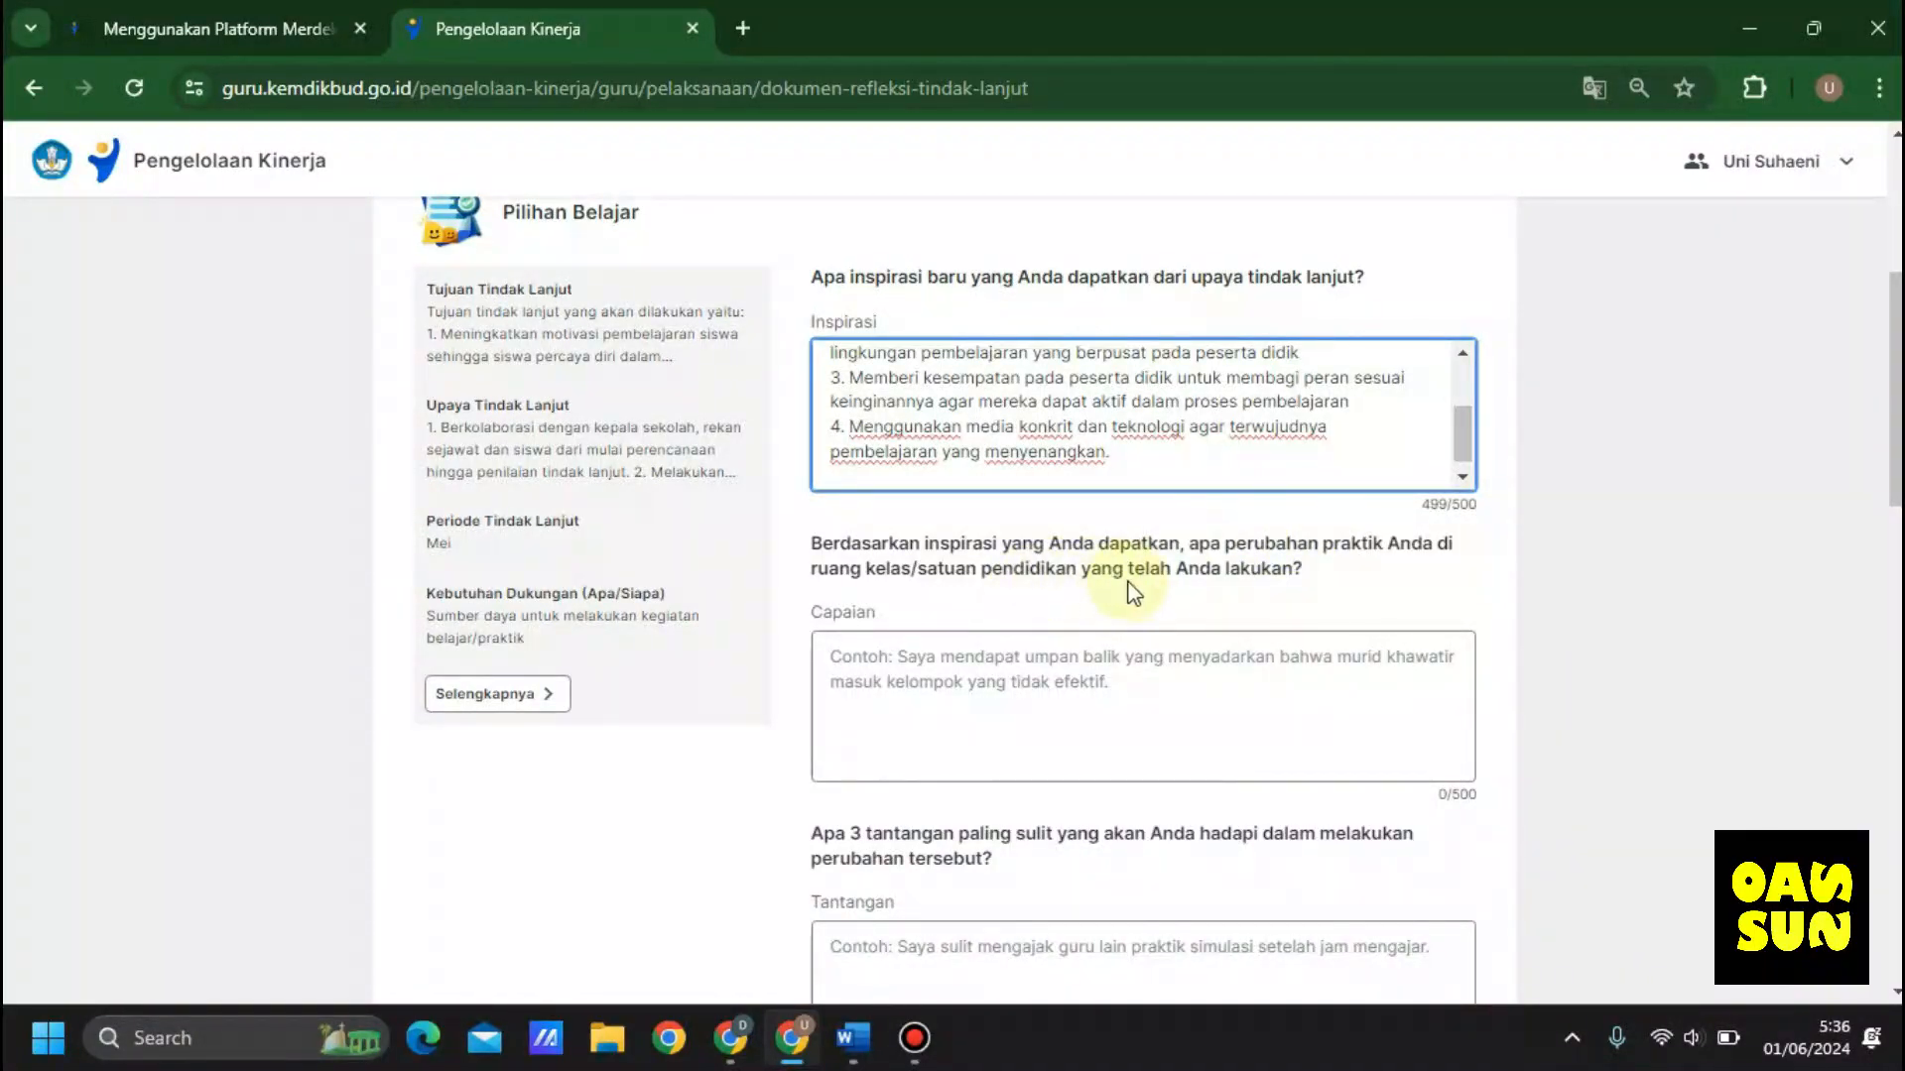
Step: Copy the three-point answer on practice changes from the Word document into the Capaian field, correcting "dengn" to "dengan"
left_click(1031, 685)
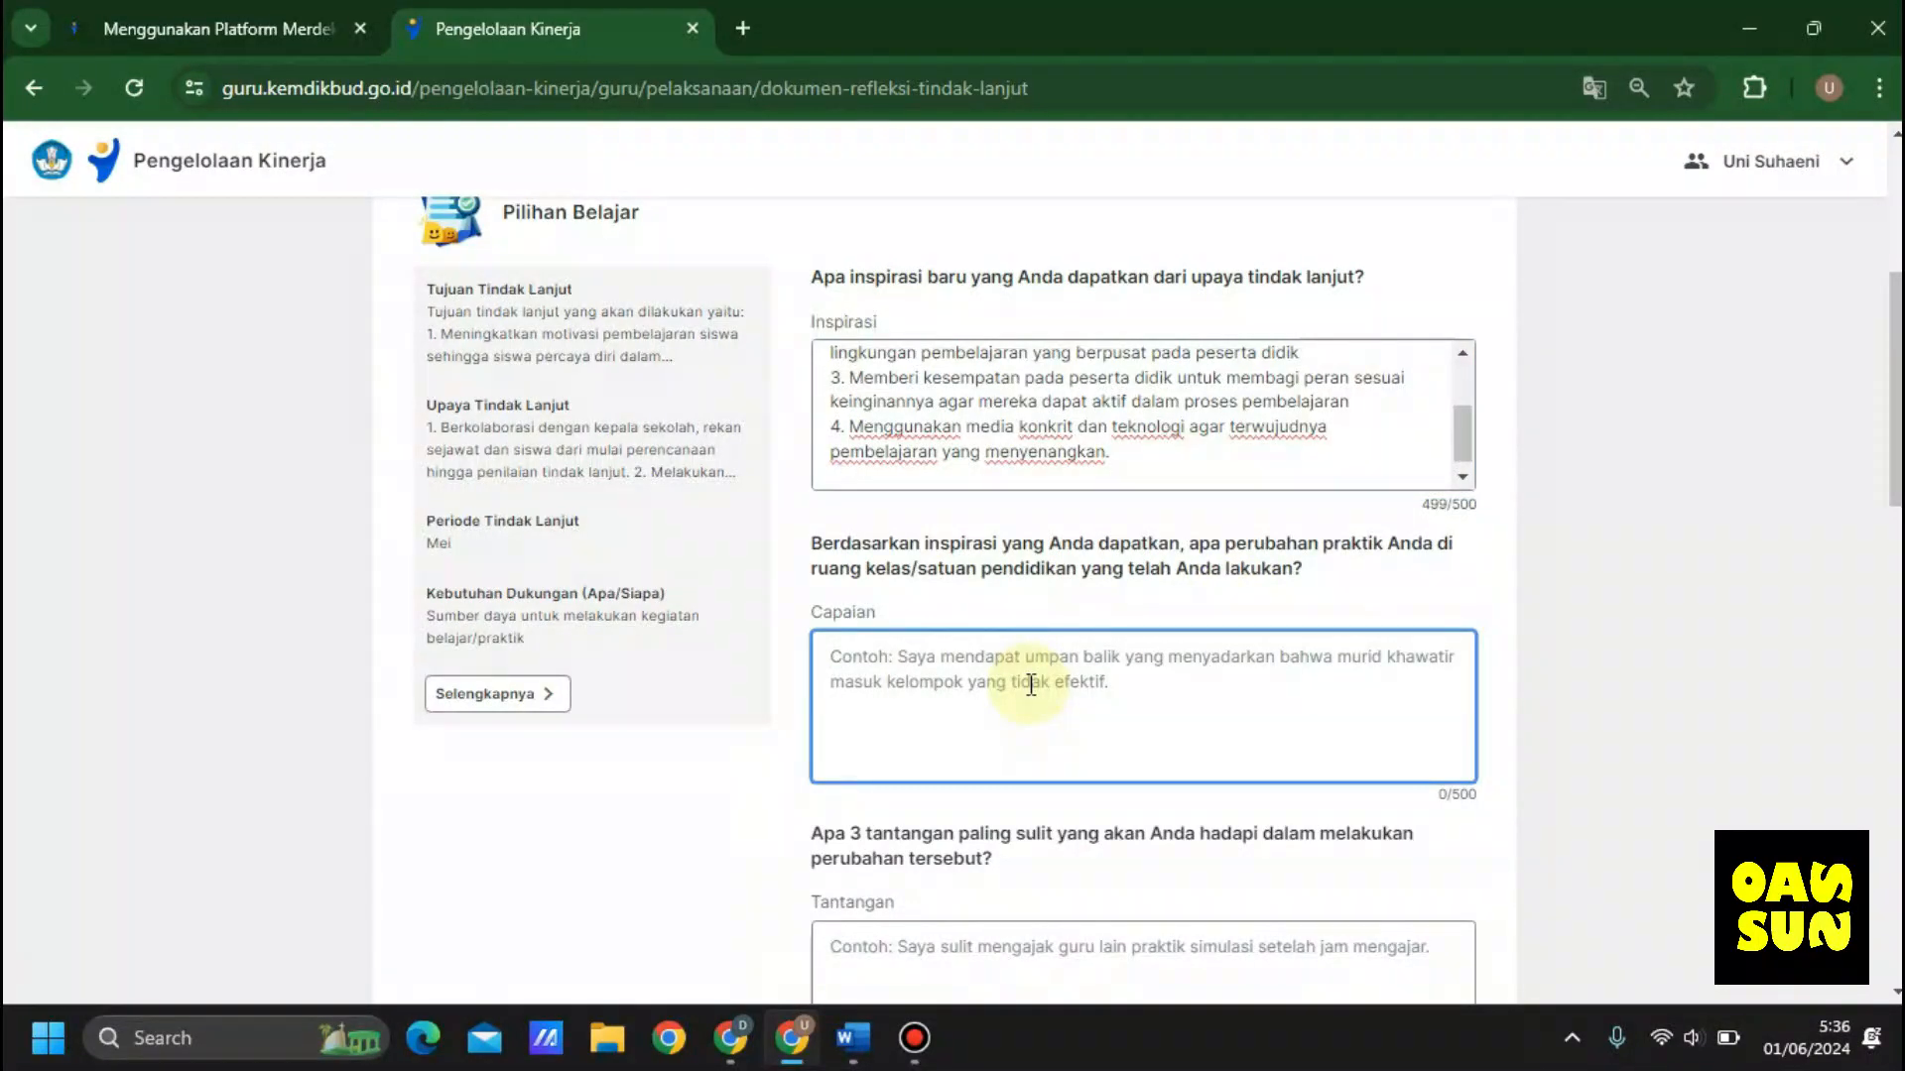
left_click(853, 1037)
left_click_drag(1893, 297, 1890, 395)
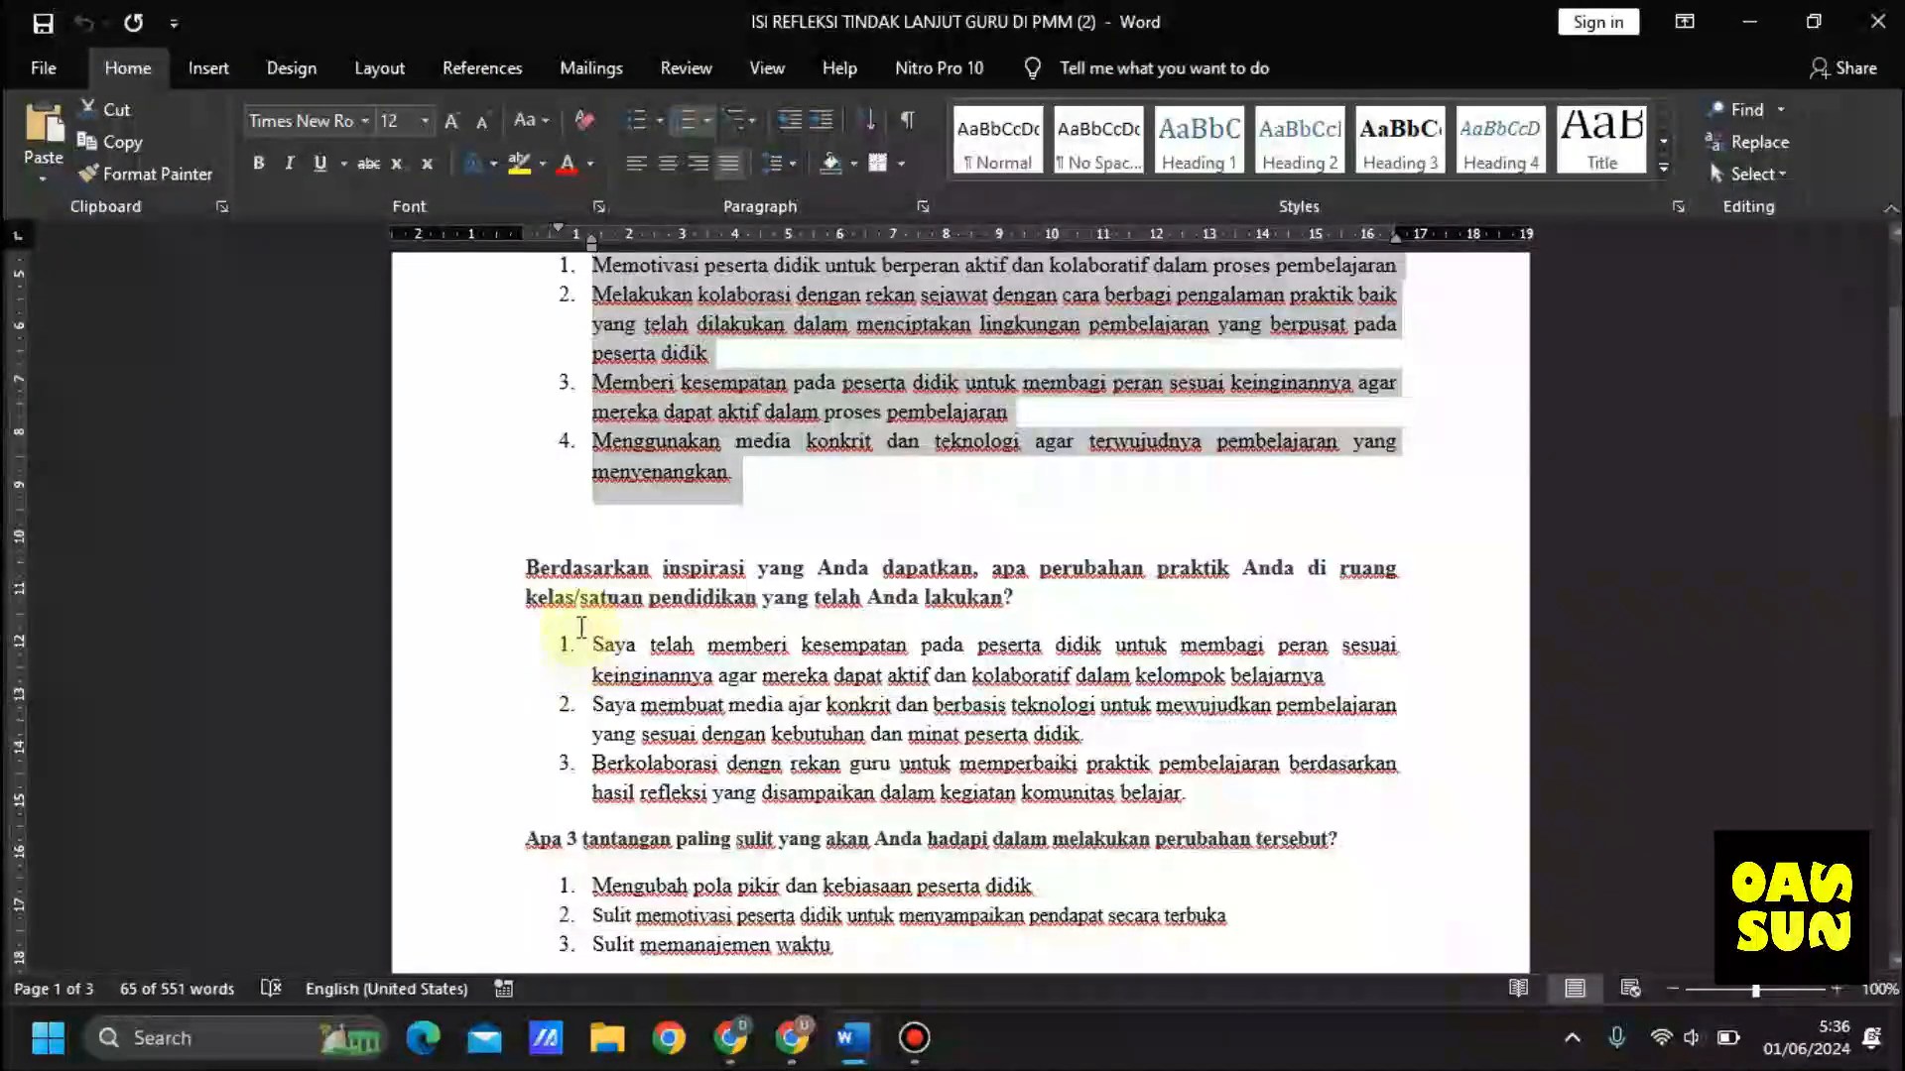
left_click_drag(586, 652, 1189, 809)
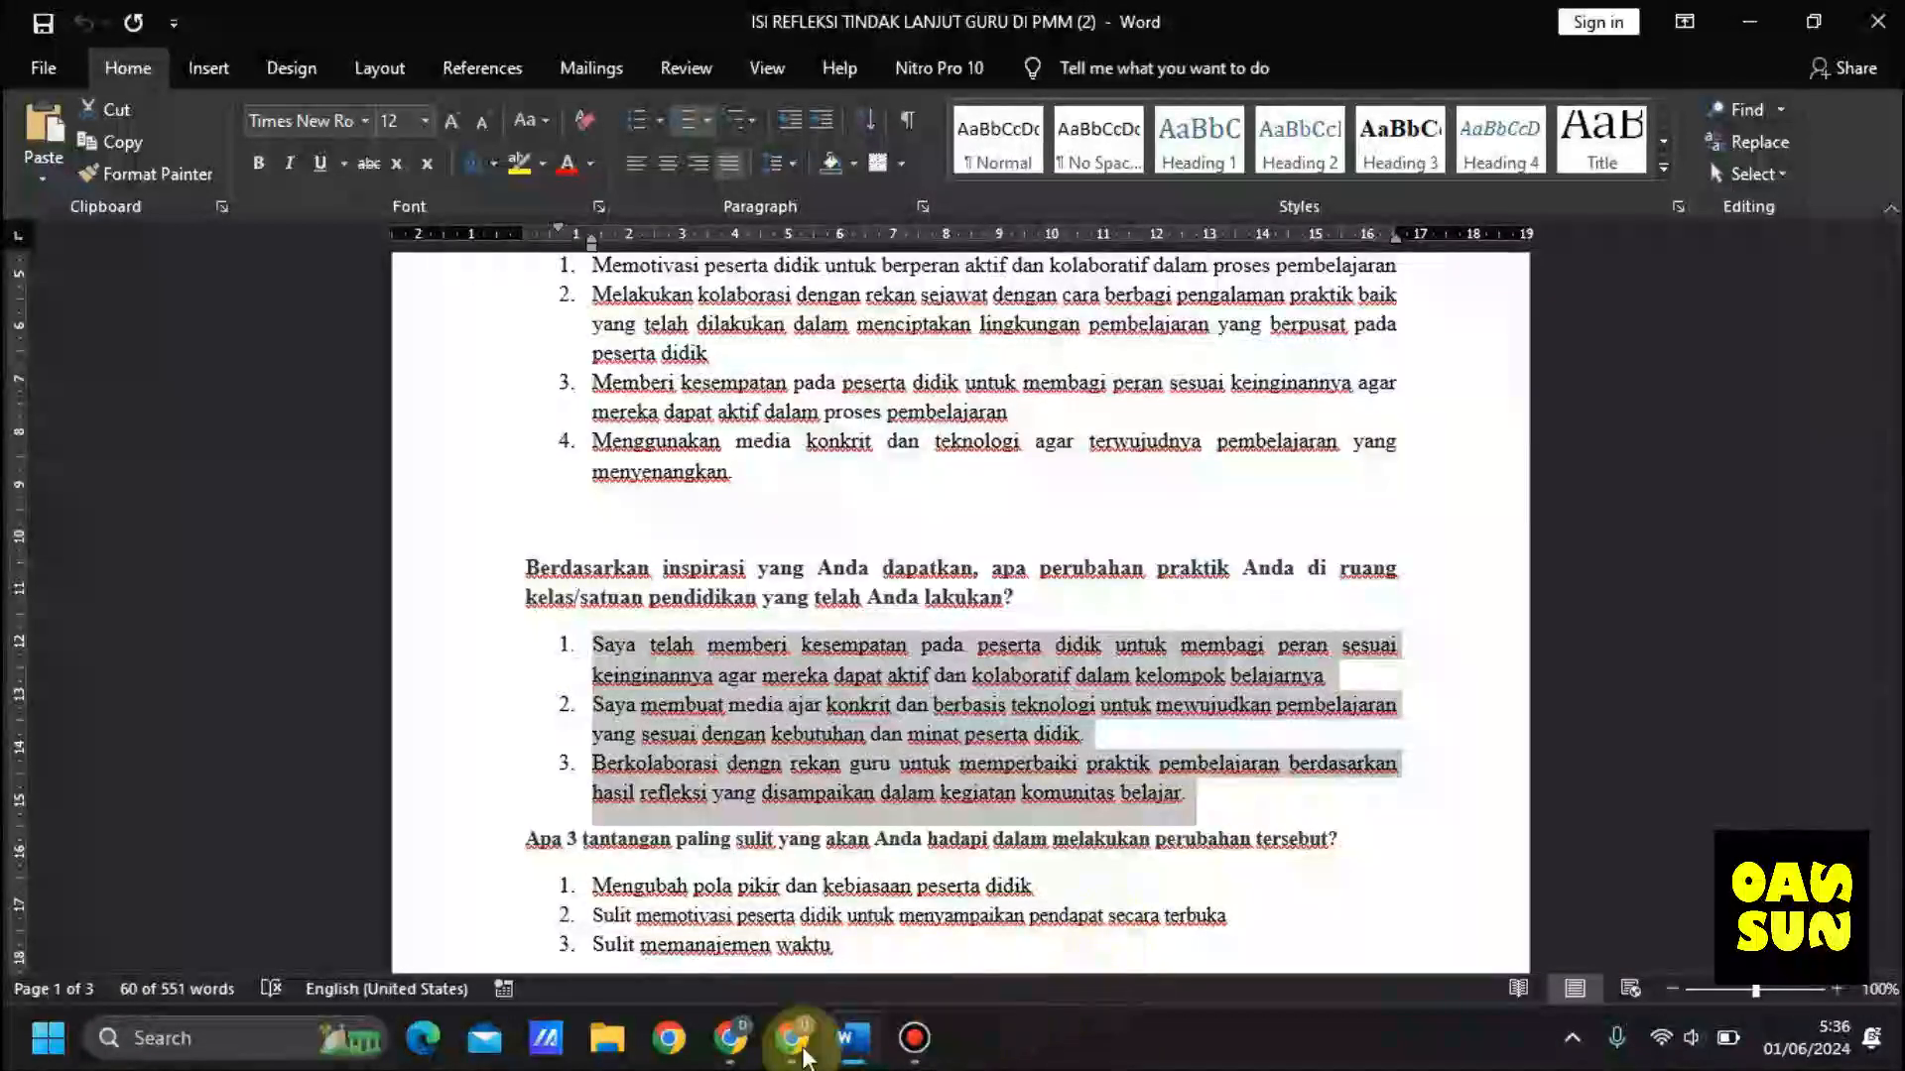
left_click(791, 1037)
left_click(918, 711)
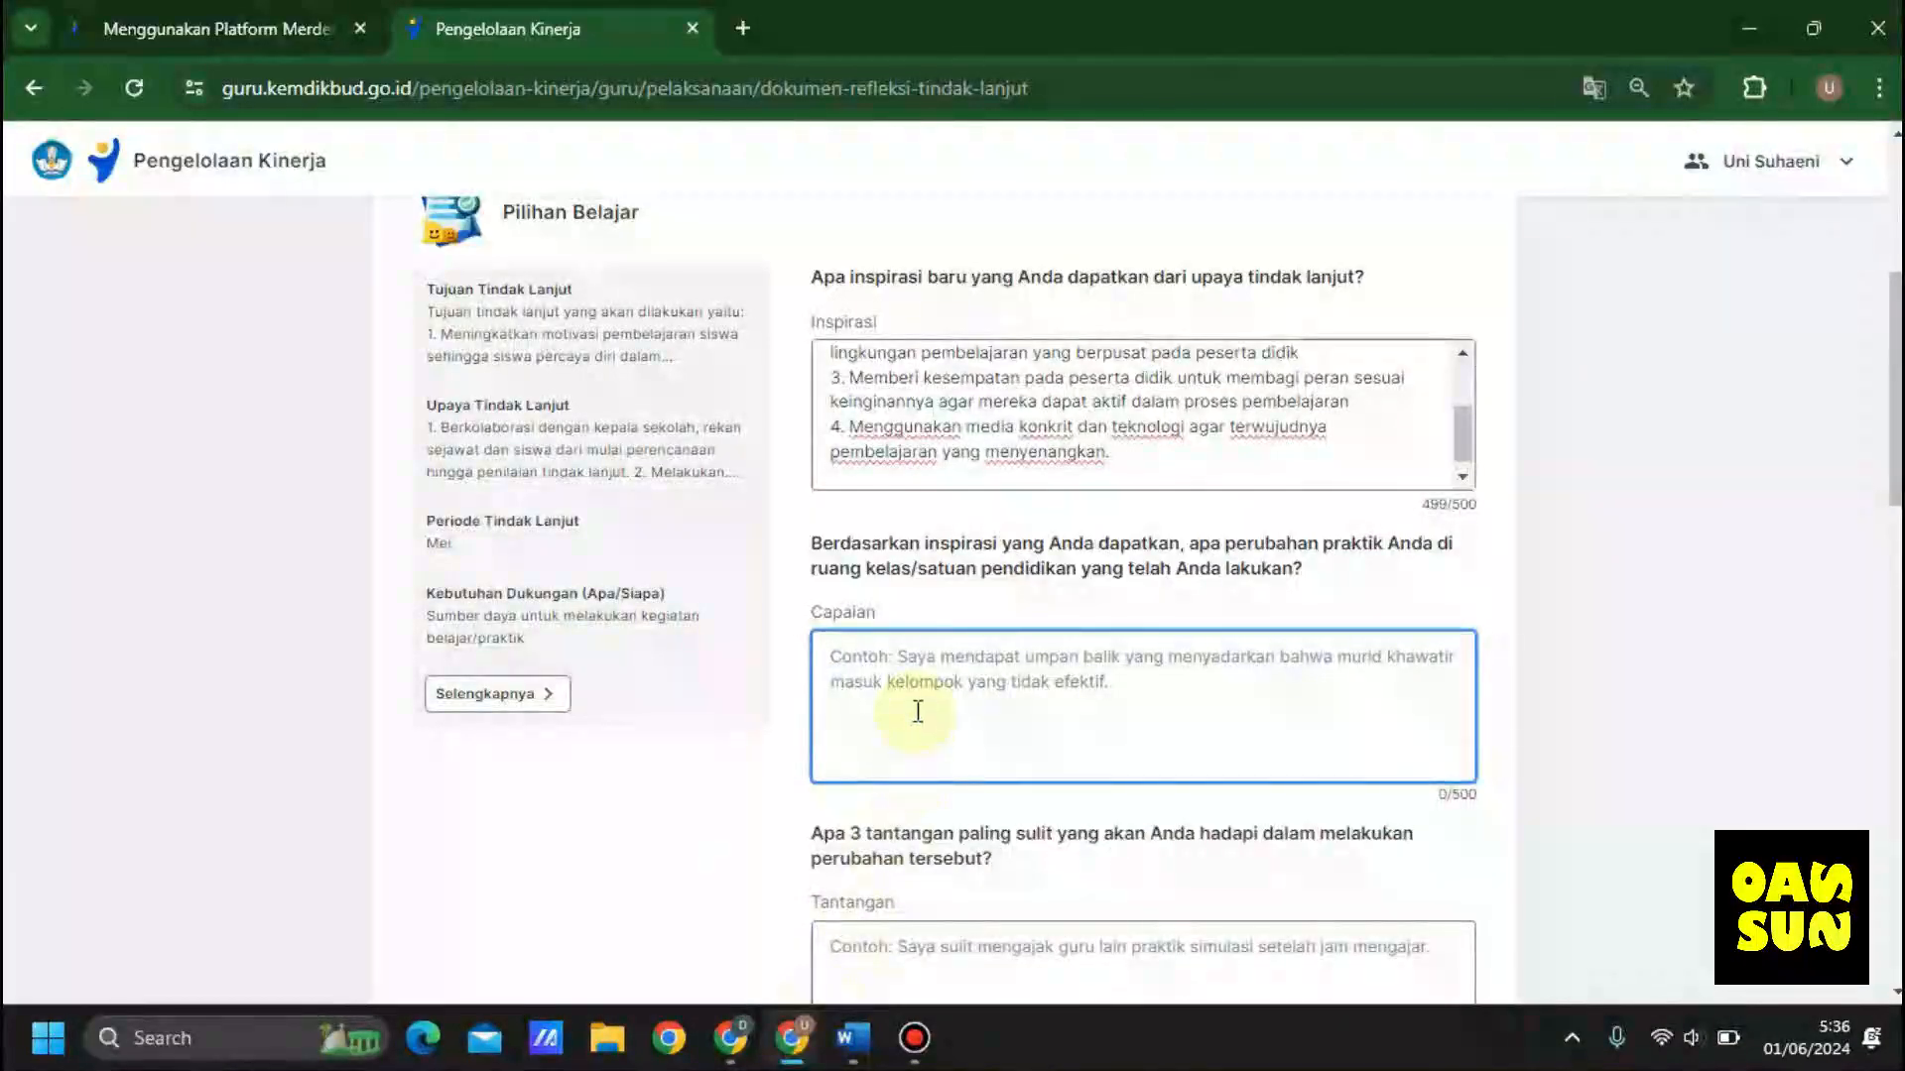
key("ctrl+v")
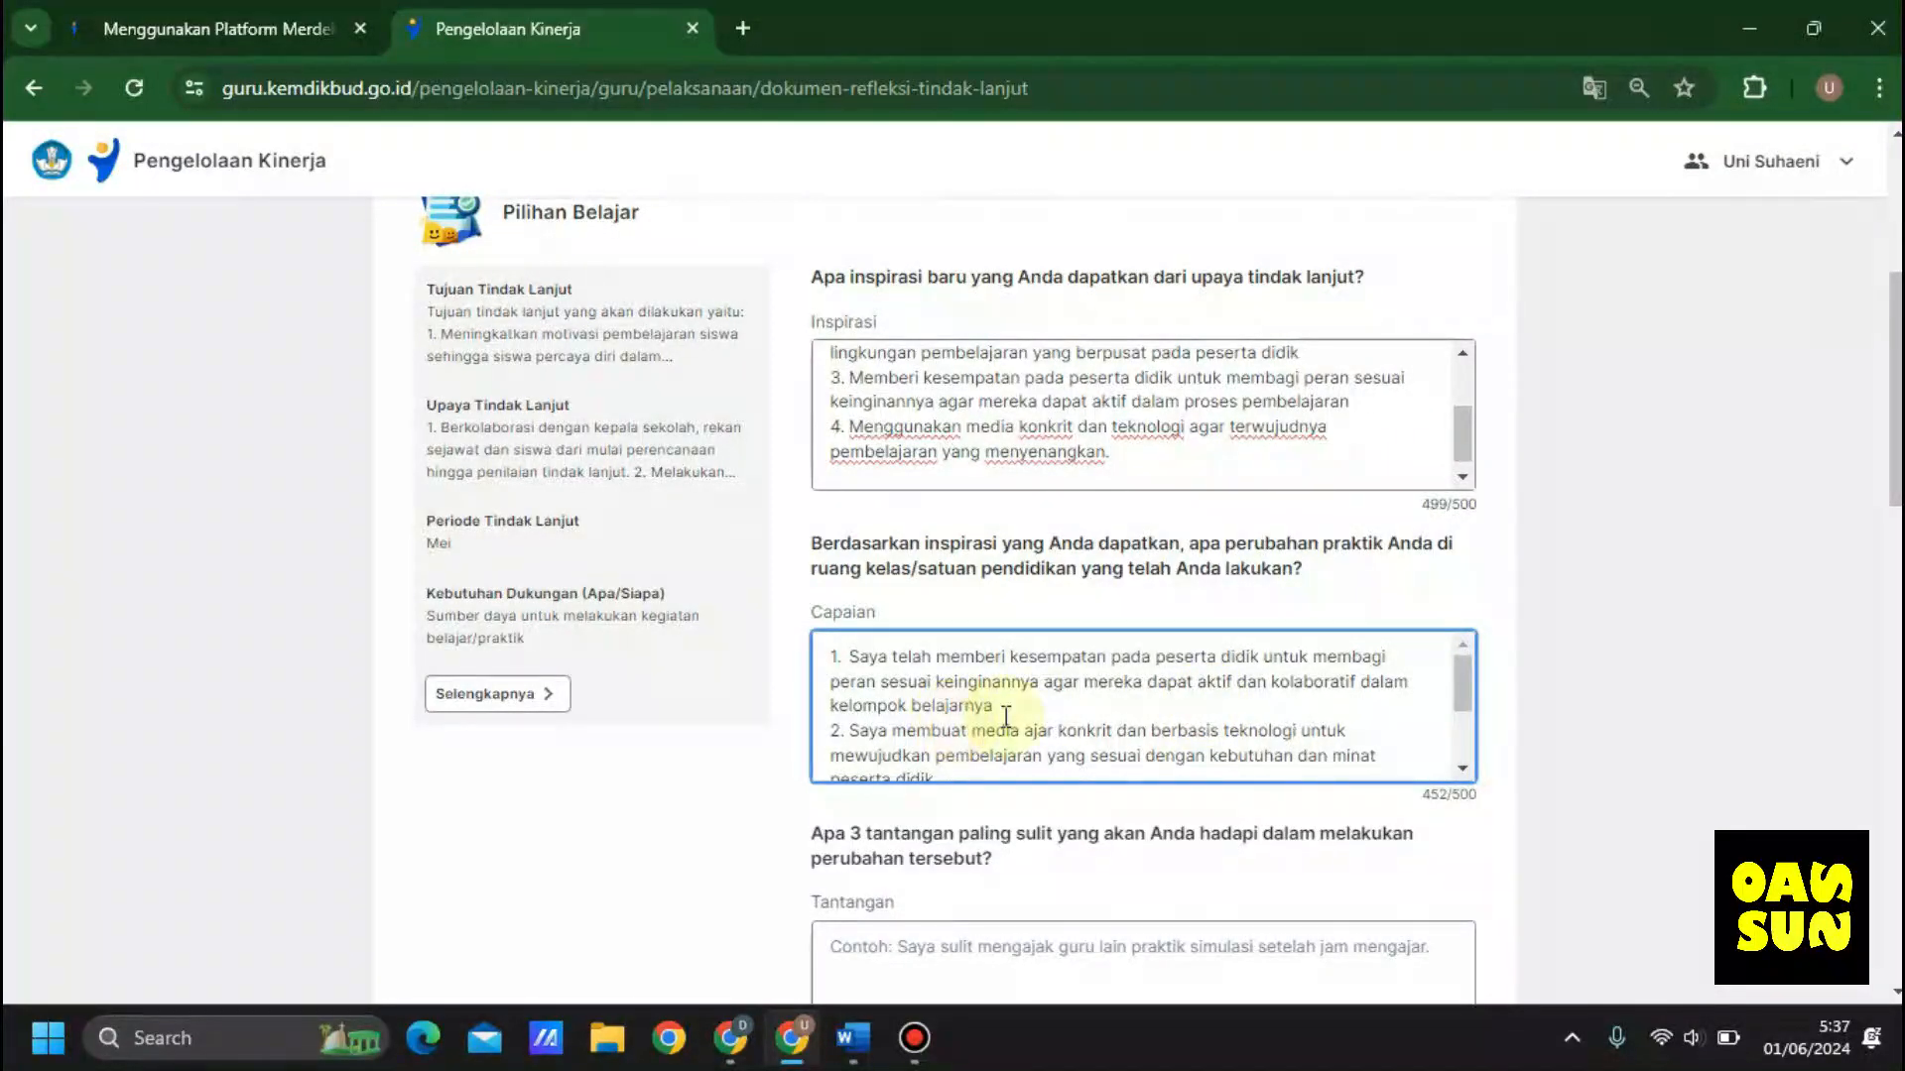
scroll(982, 726, "down", 1)
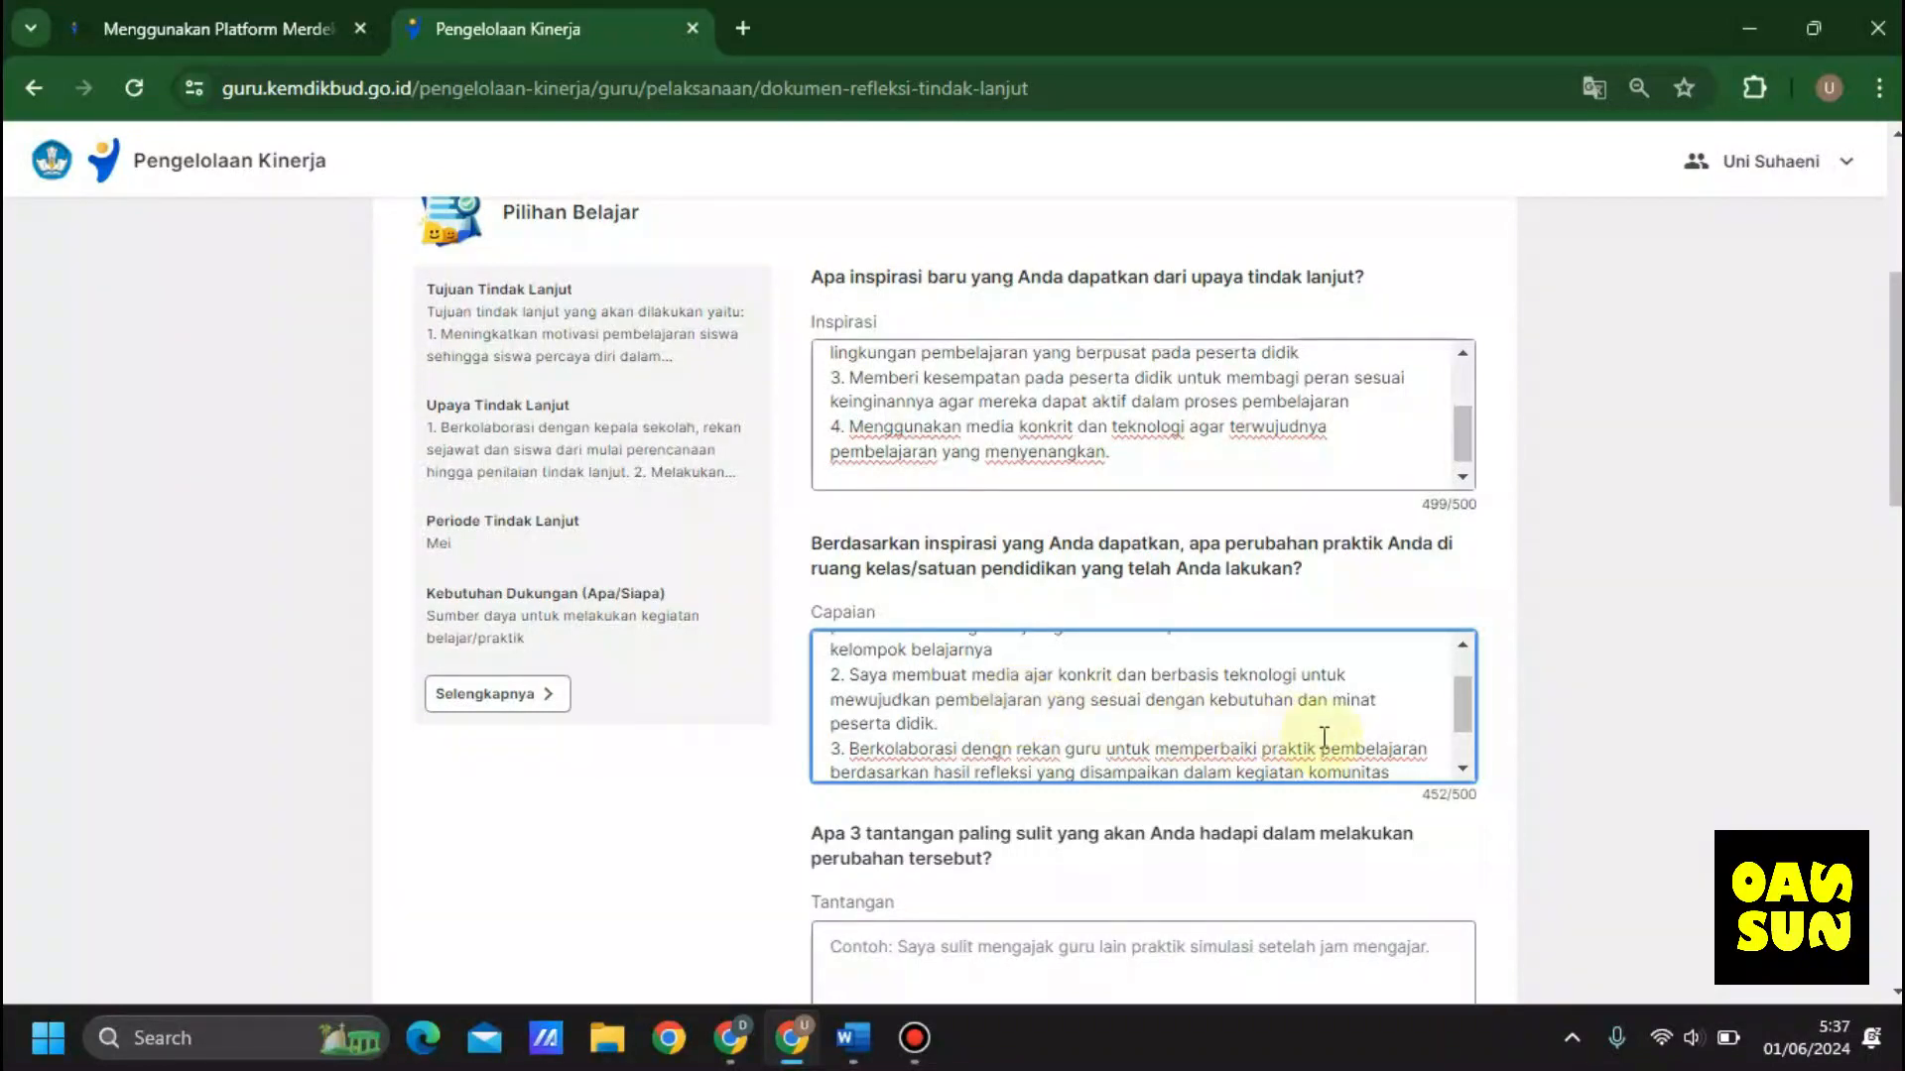
left_click(1459, 774)
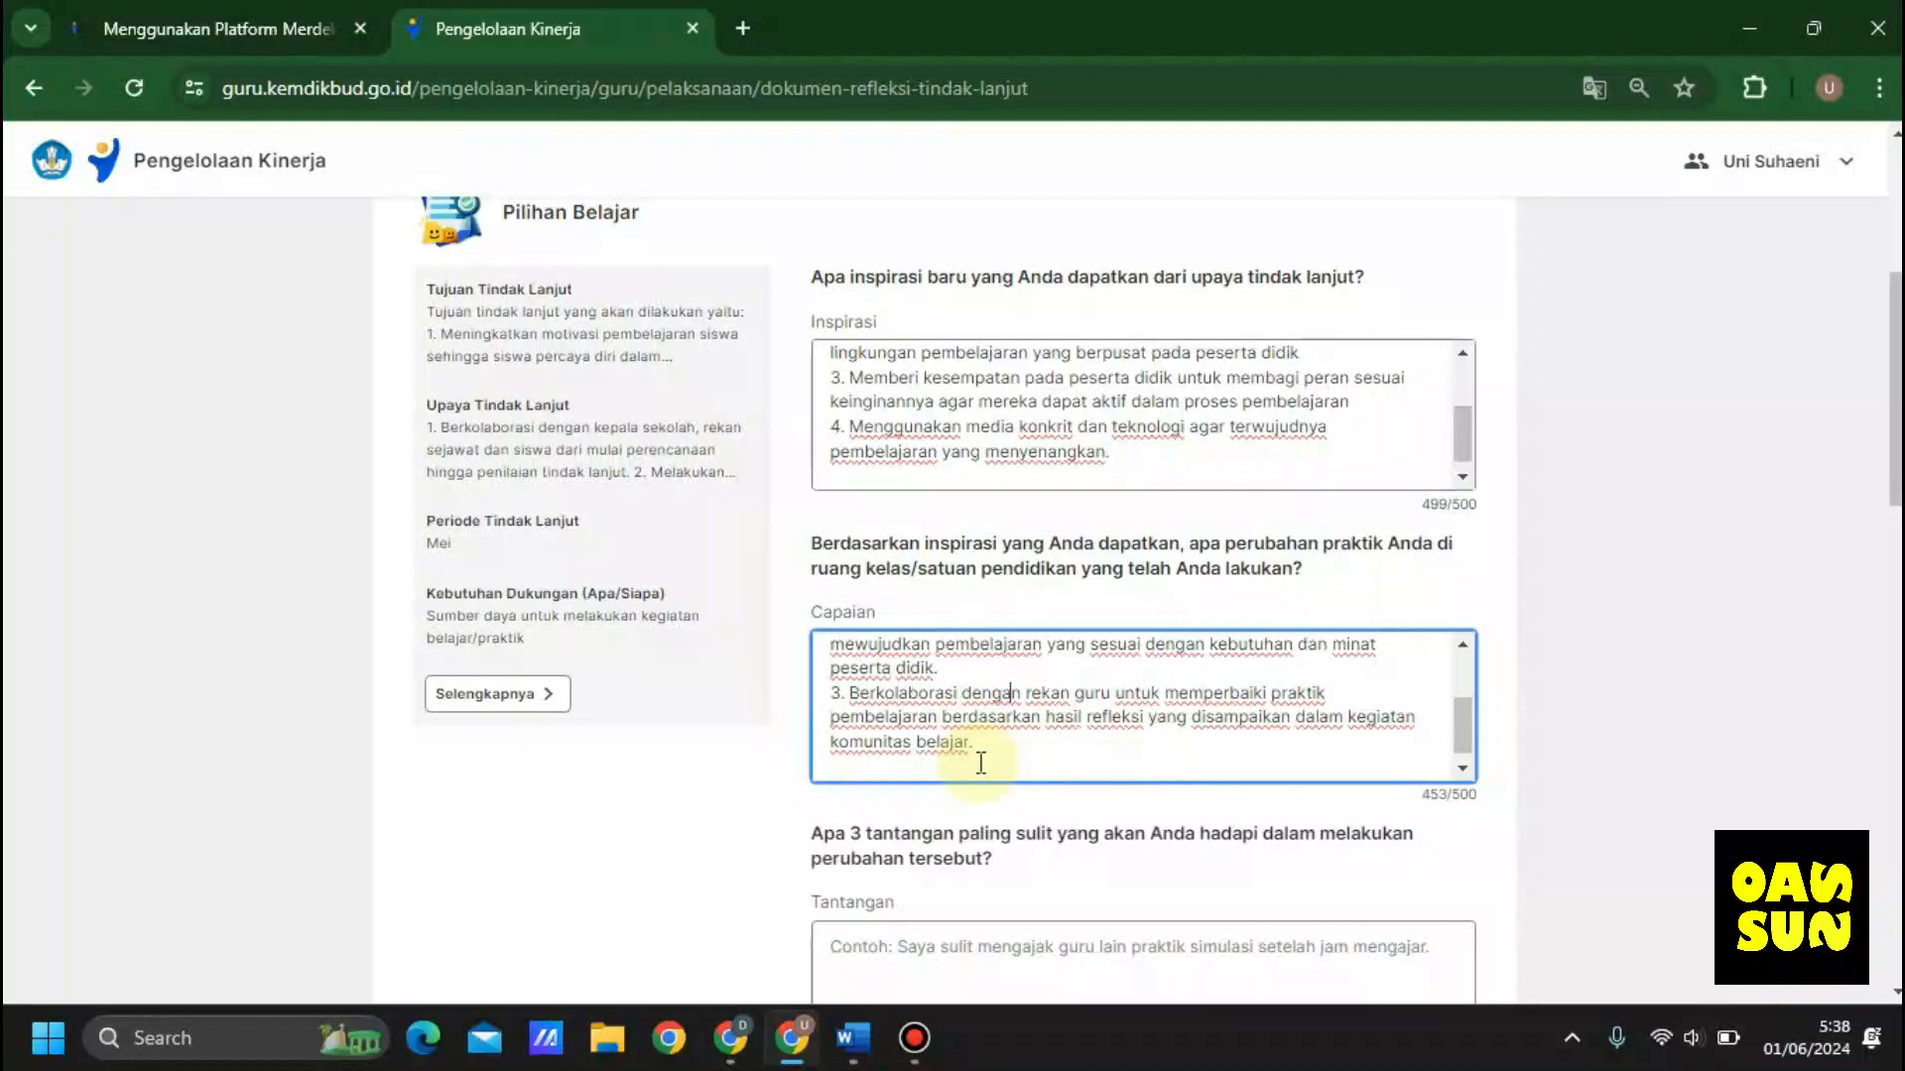
Step: Copy the three hardest challenges, starting with "Mengubah pola pikir dan kebiasaan peserta didik", from the Word document into the Tantangan field
scroll(980, 763, "down", 3)
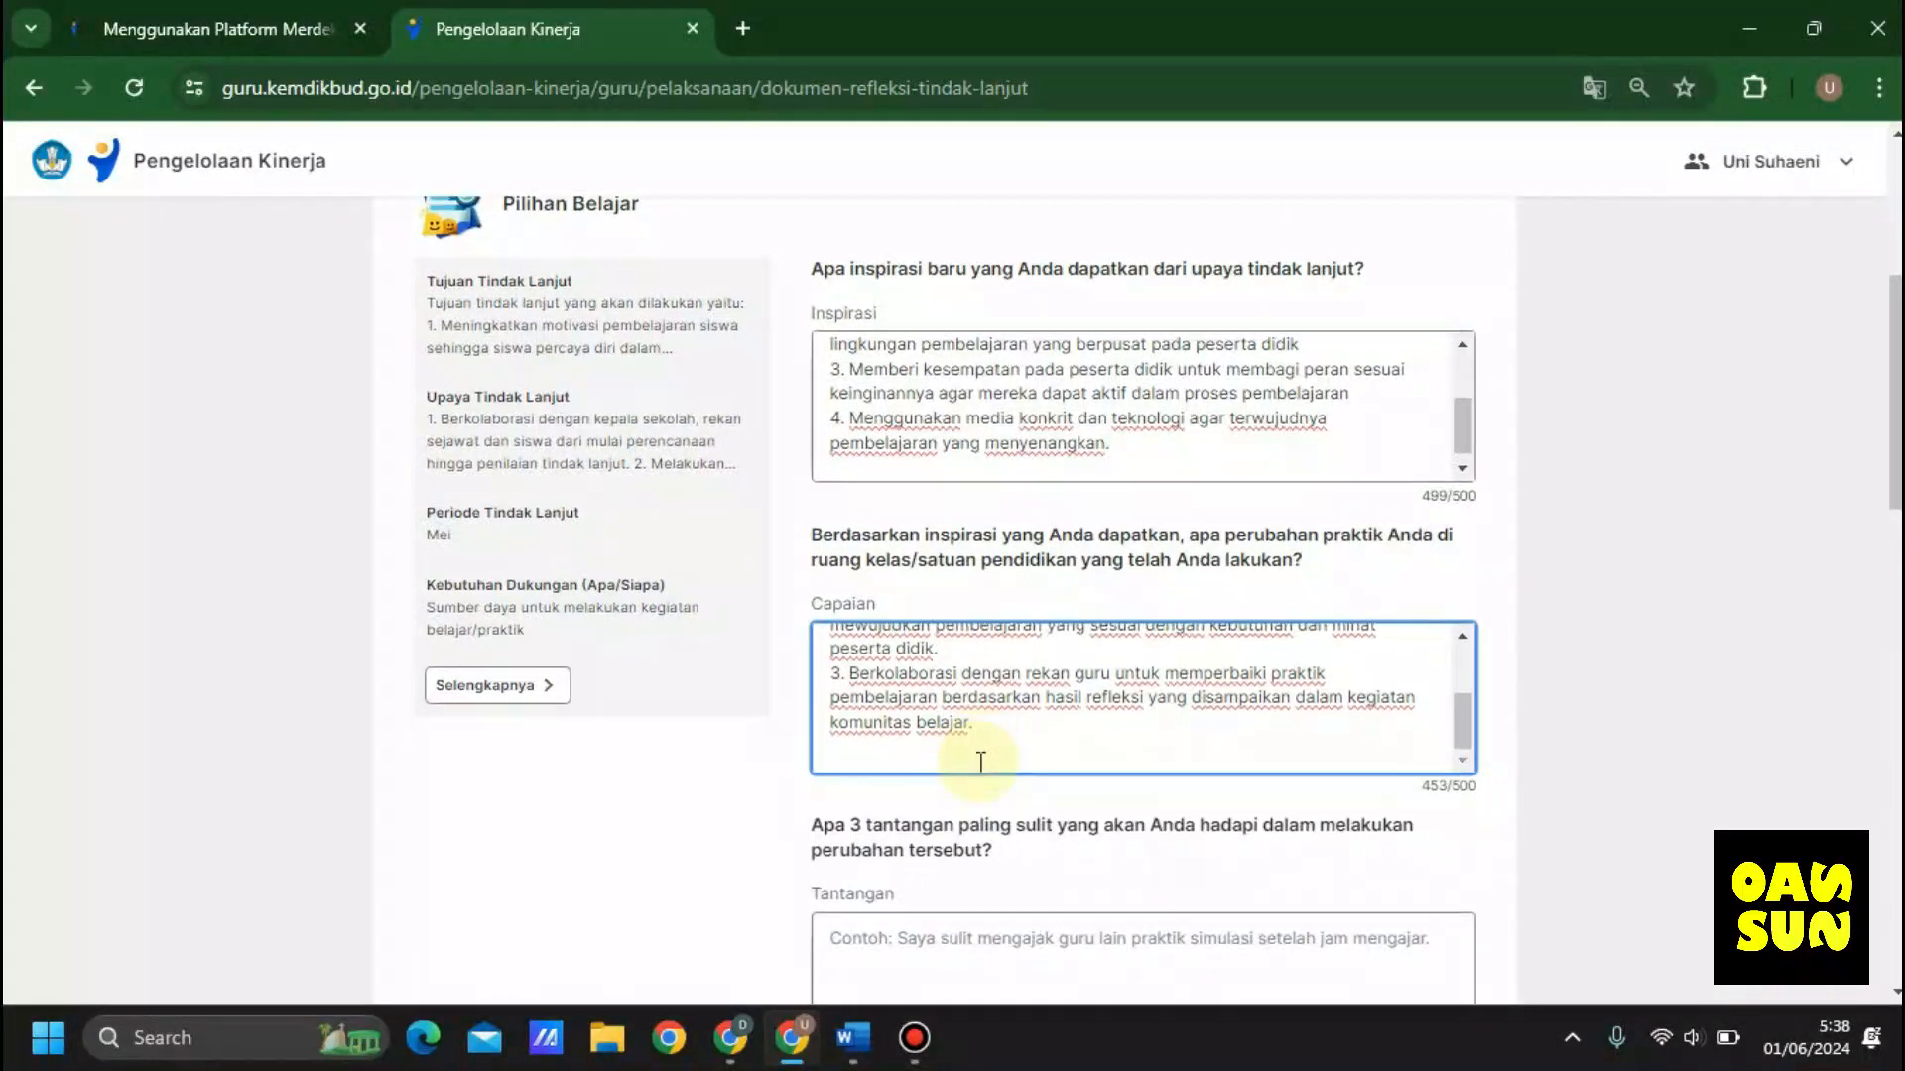
scroll(983, 768, "down", 2)
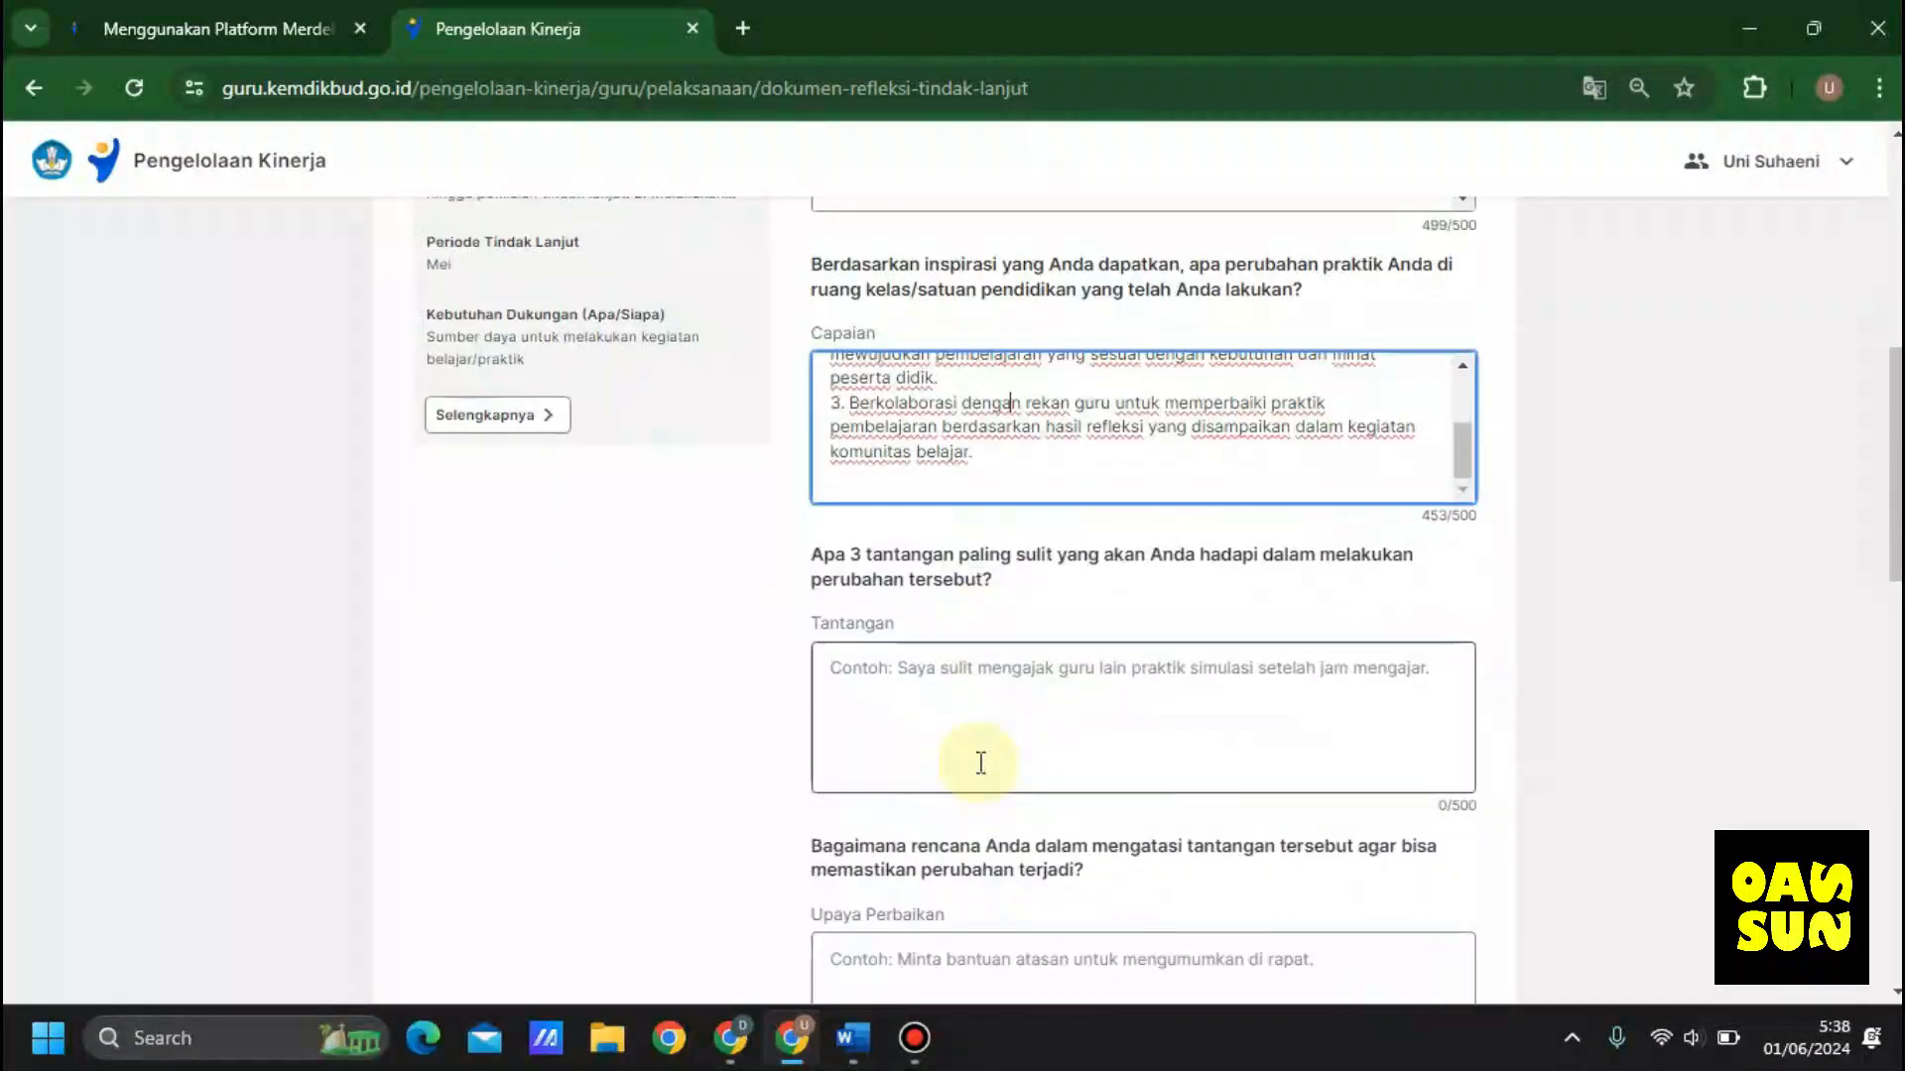
scroll(980, 763, "down", 2)
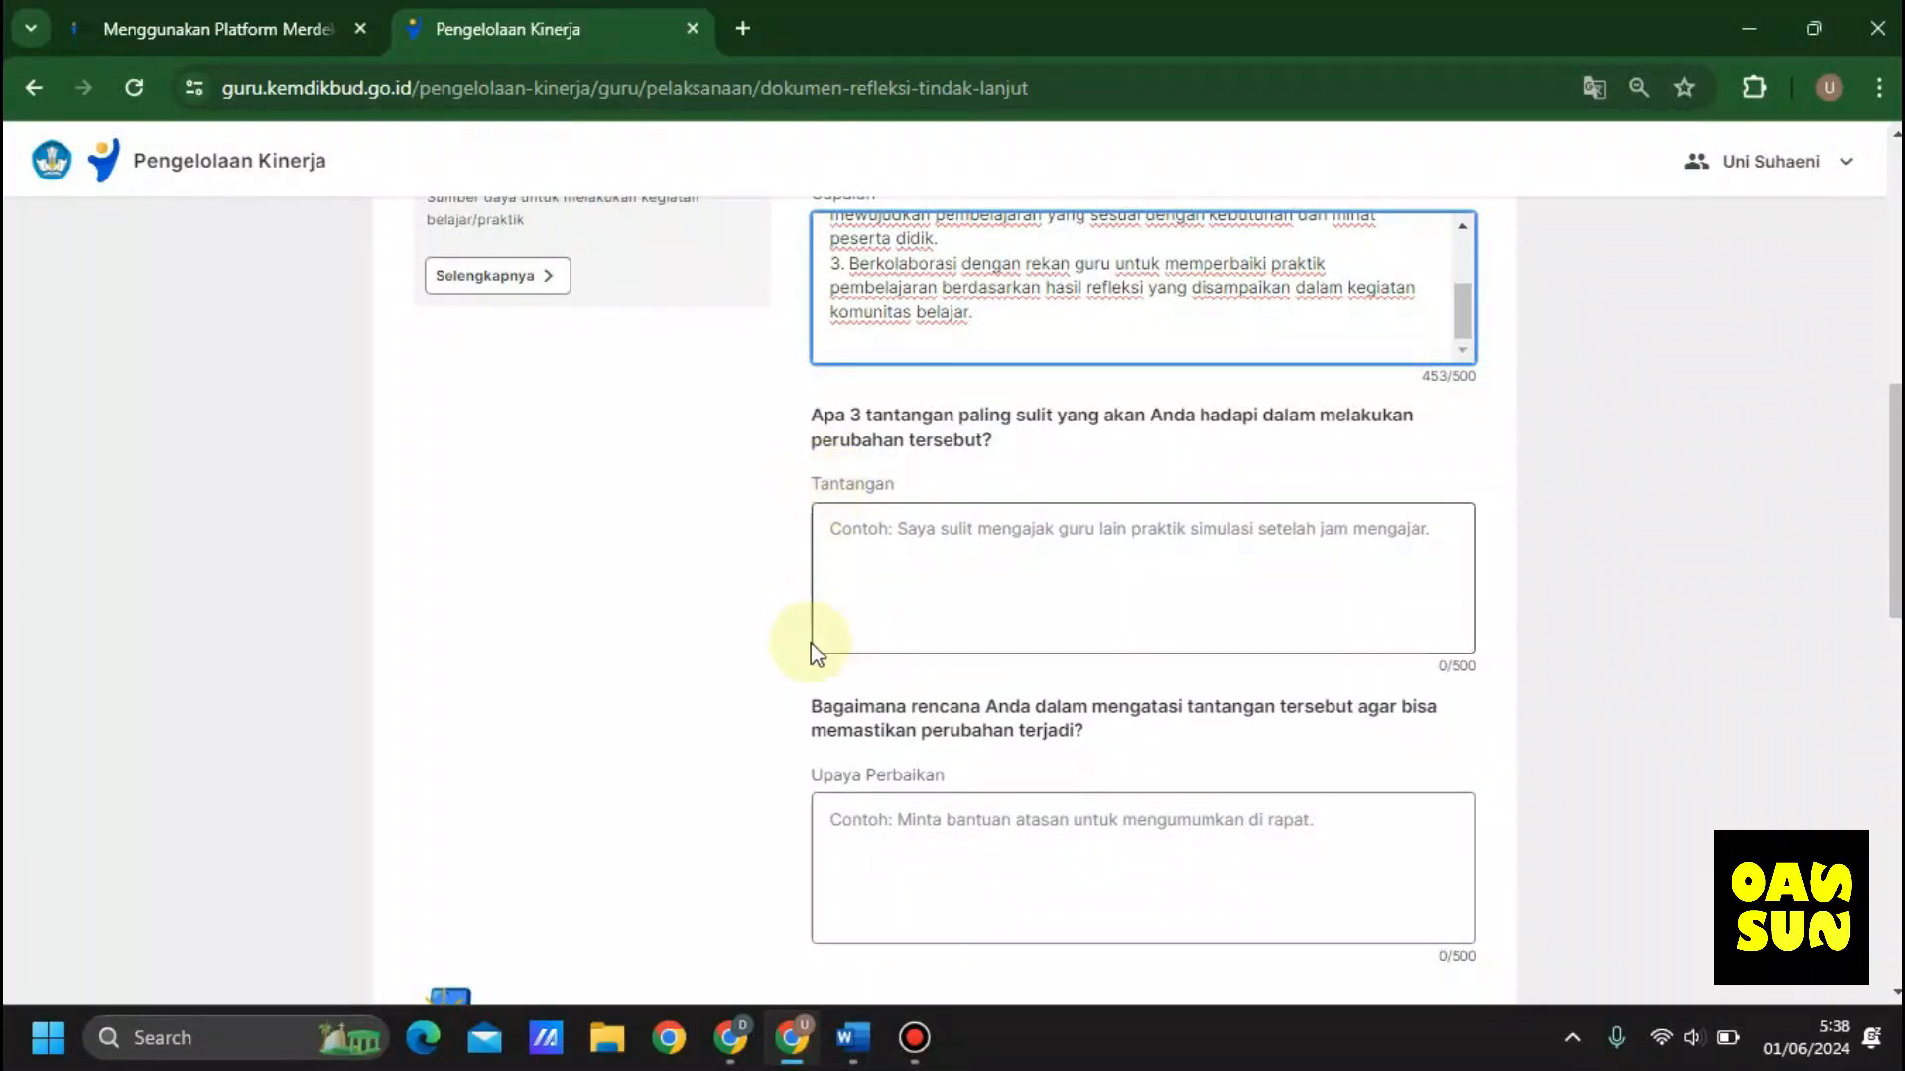
left_click(852, 1038)
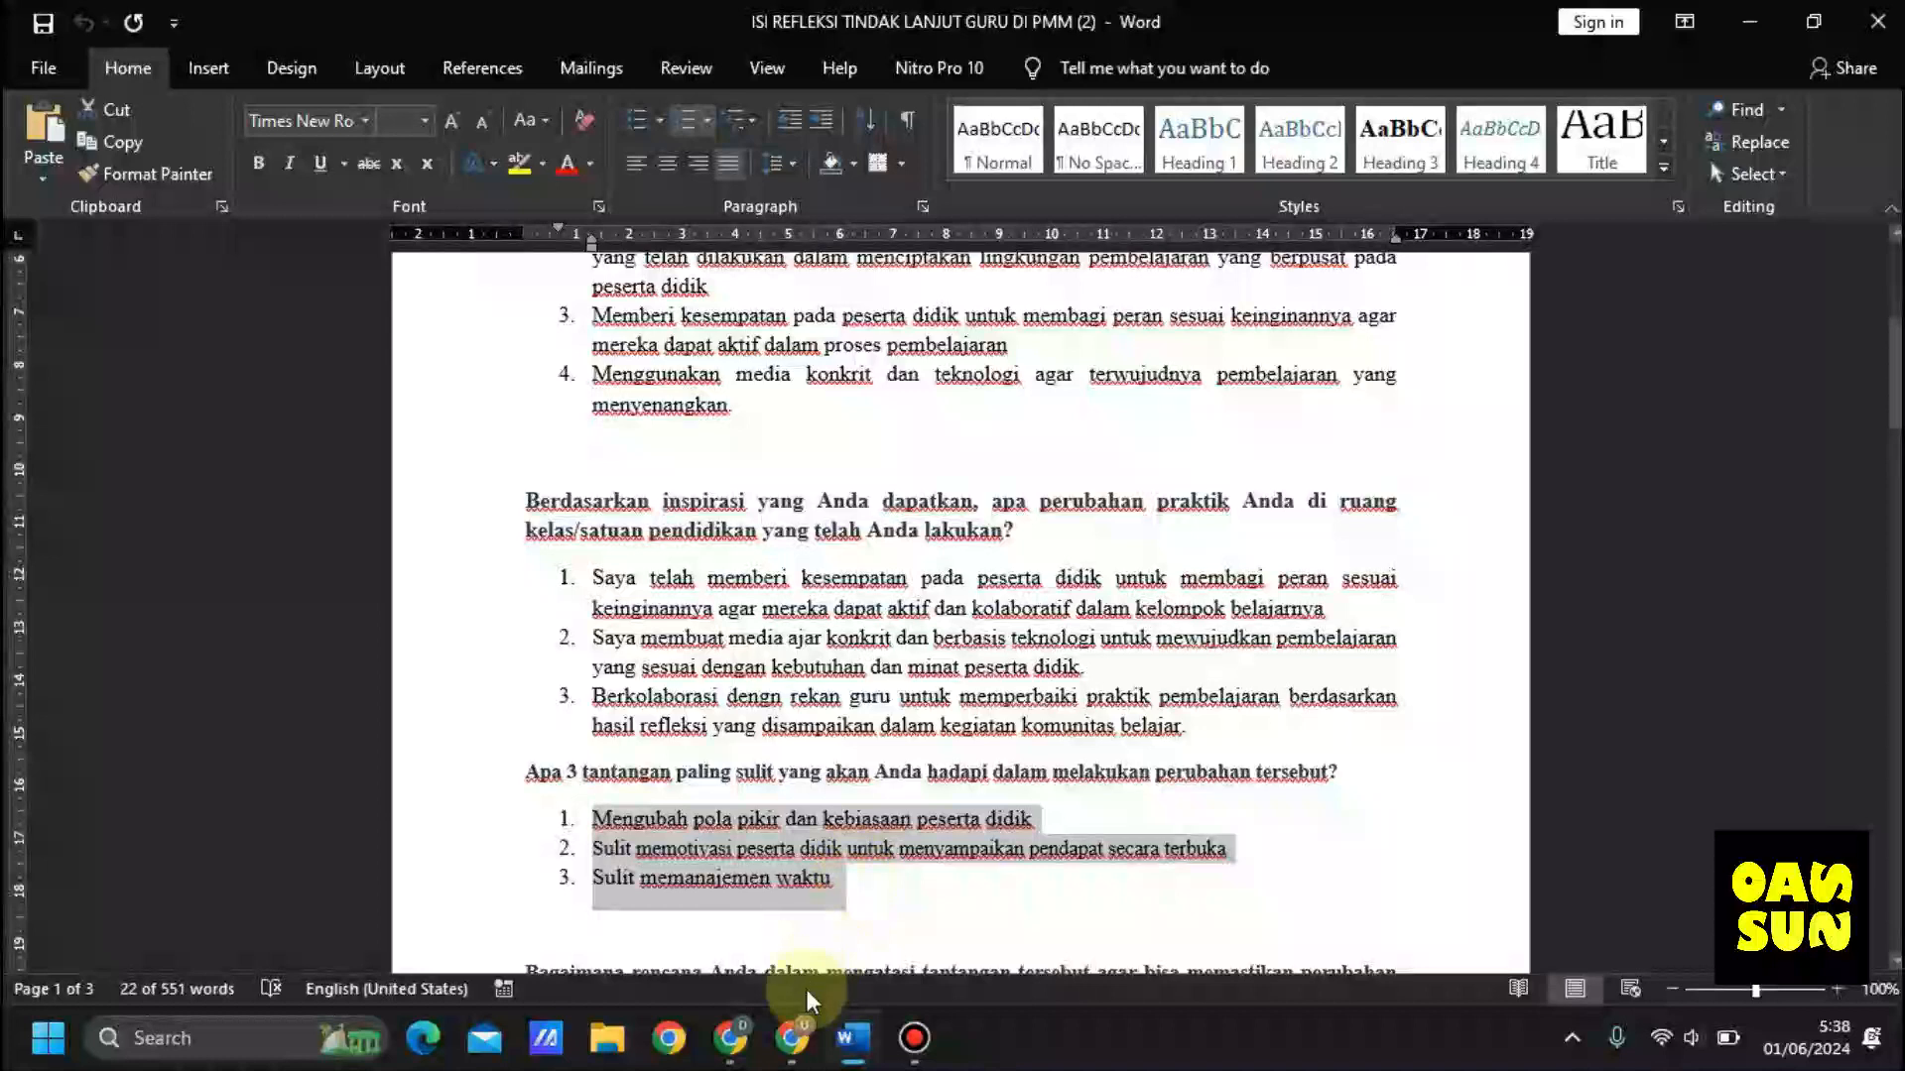
left_click(794, 1038)
left_click(925, 576)
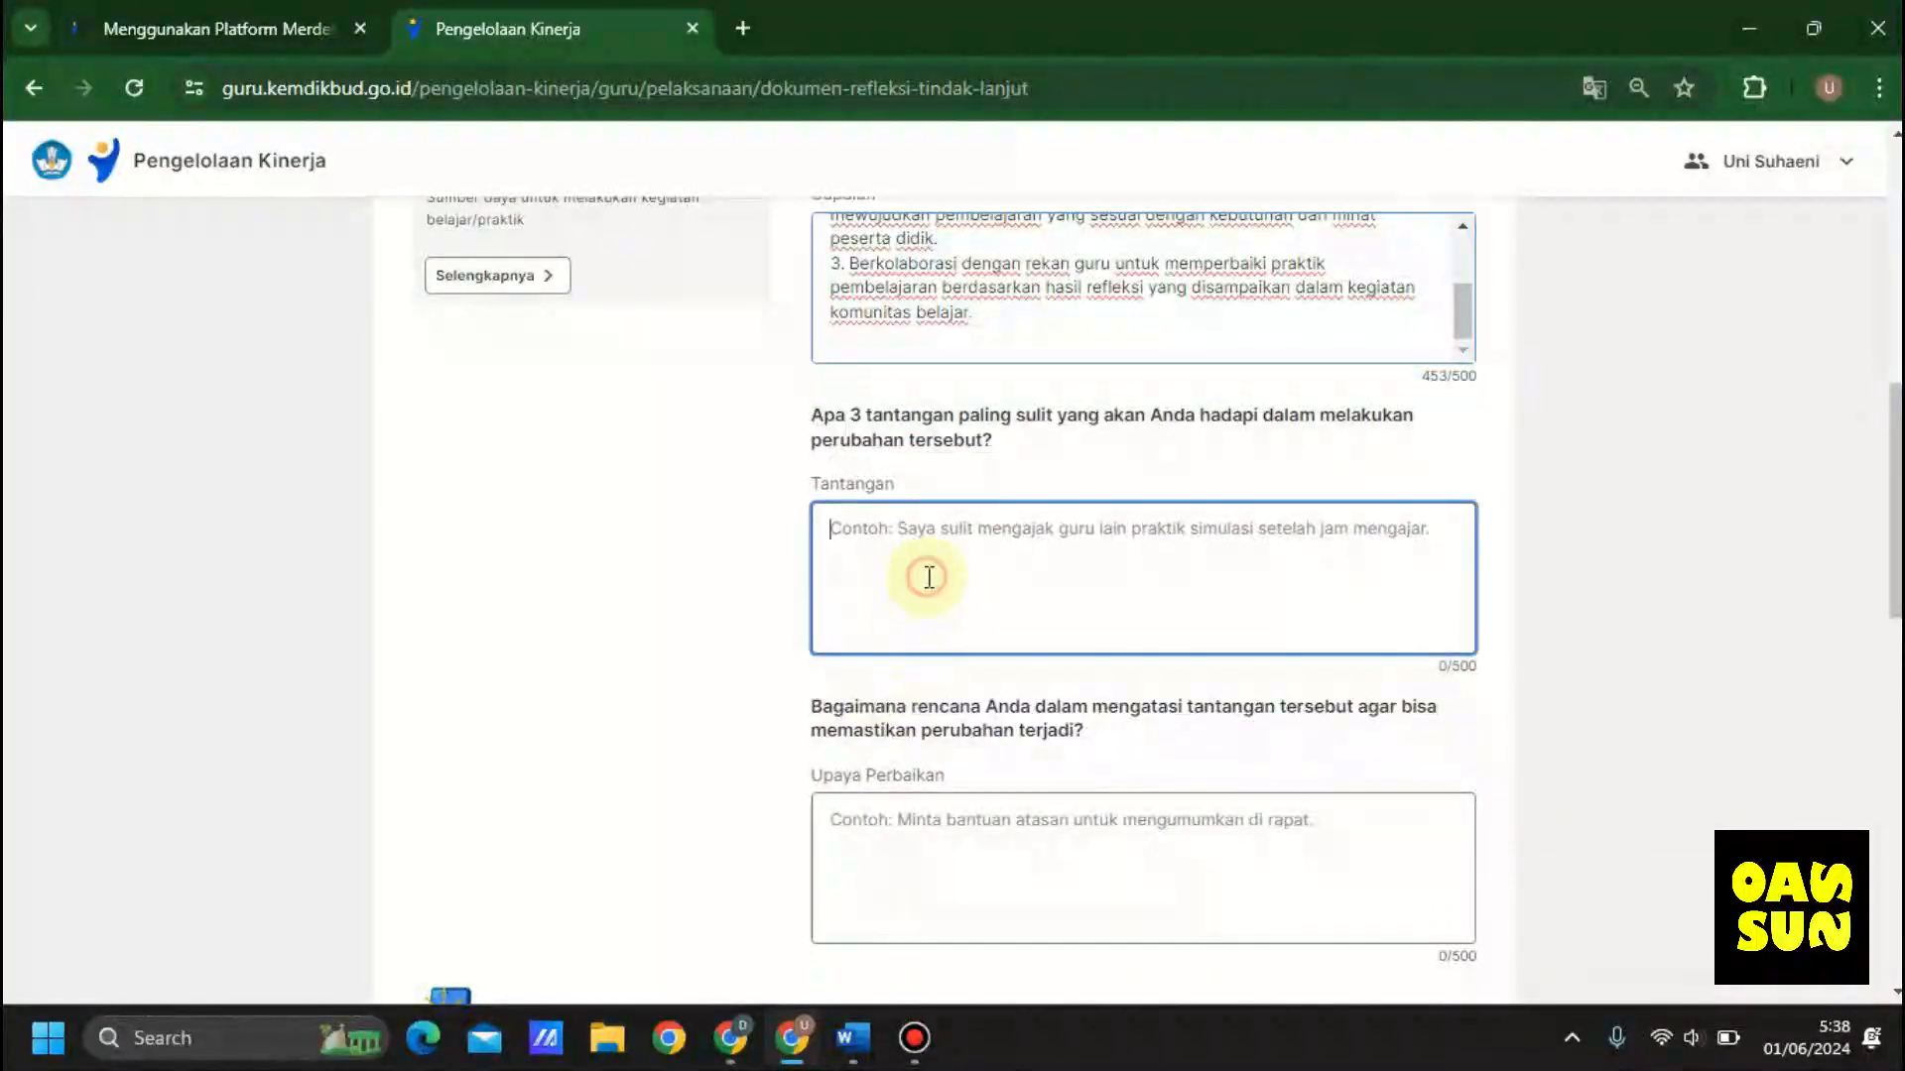
type("1. Mengubah pola pikir dan kebiasaan peserta didik 2. Sulit memotivasi peserta didik untuk menyampaikan pendapat secara terbuka 3. Sulit memanajemen waktu")
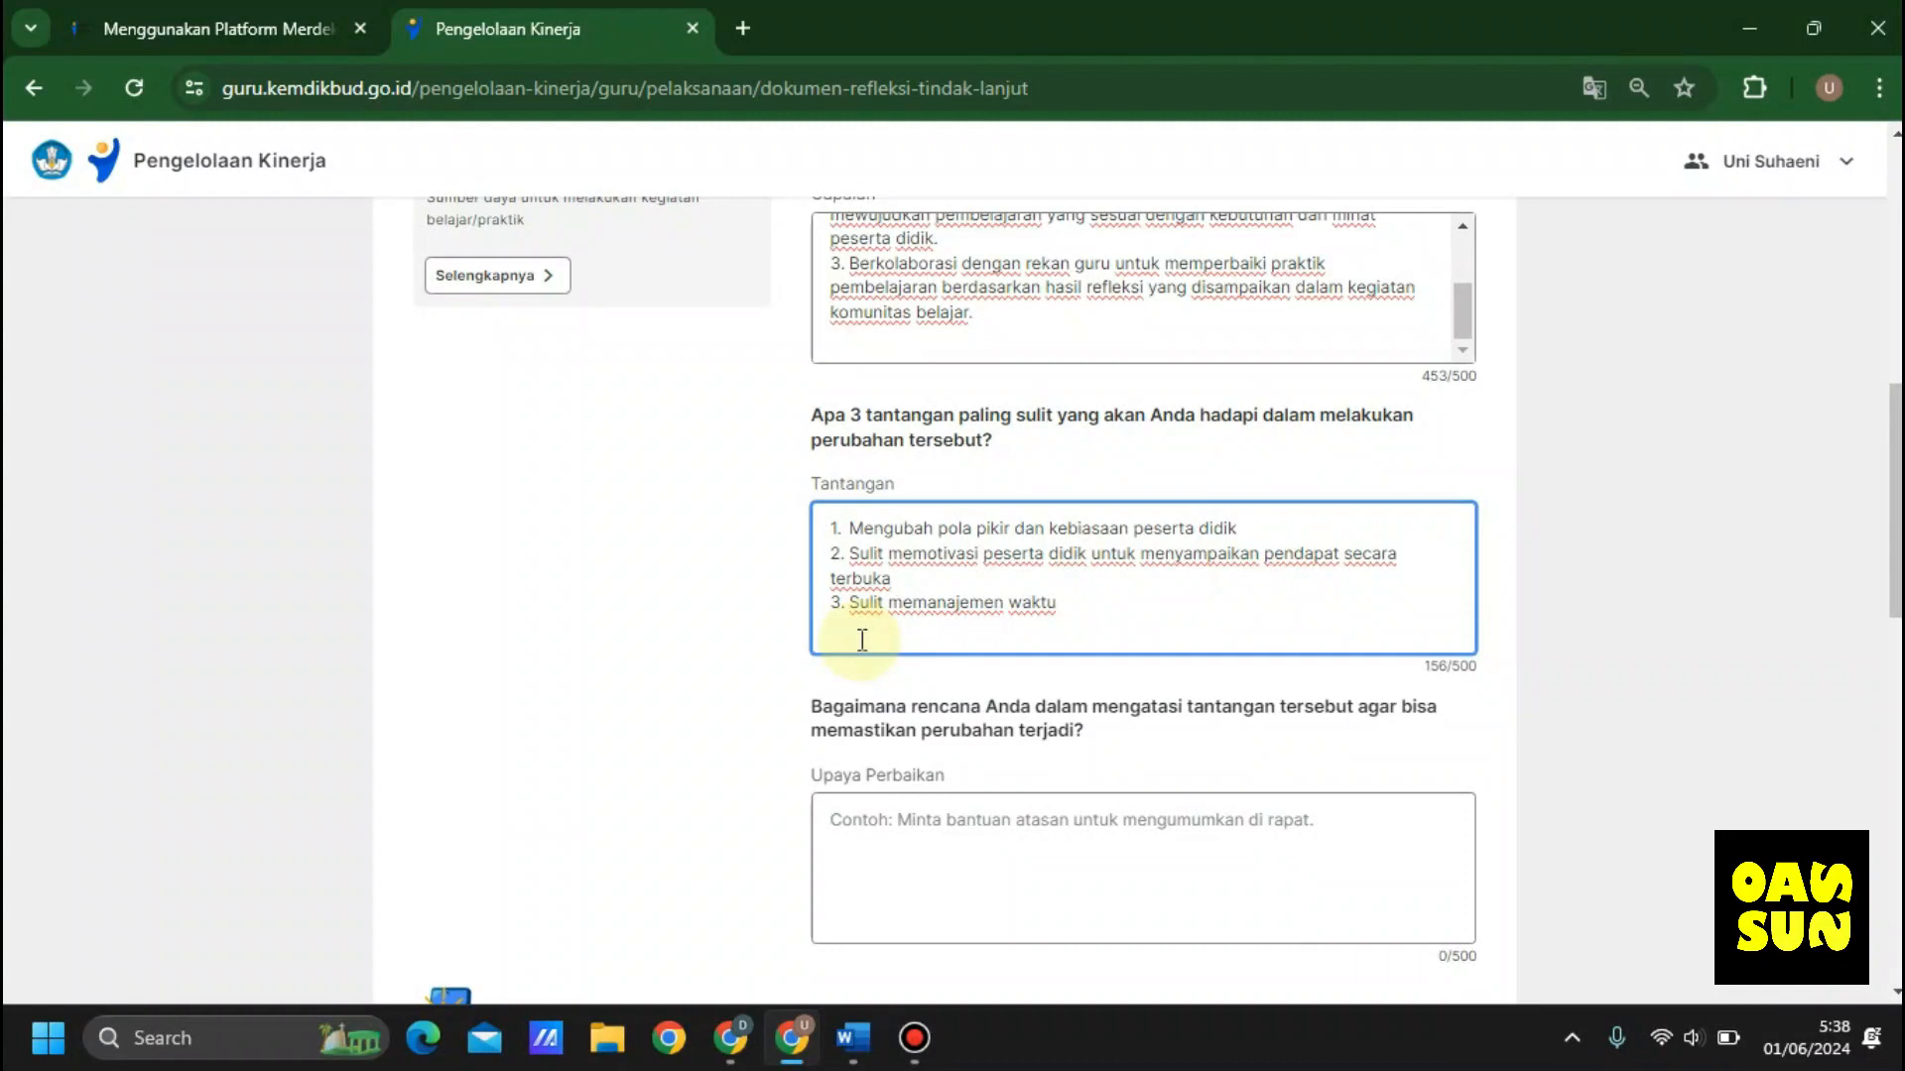
Step: Copy the five-point plan starting with "Melakukan komunikasi secara efektif" from the Word document into the empty Upaya Perbaikan field below Tantangan
scroll(895, 766, "down", 1)
scroll(895, 774, "down", 1)
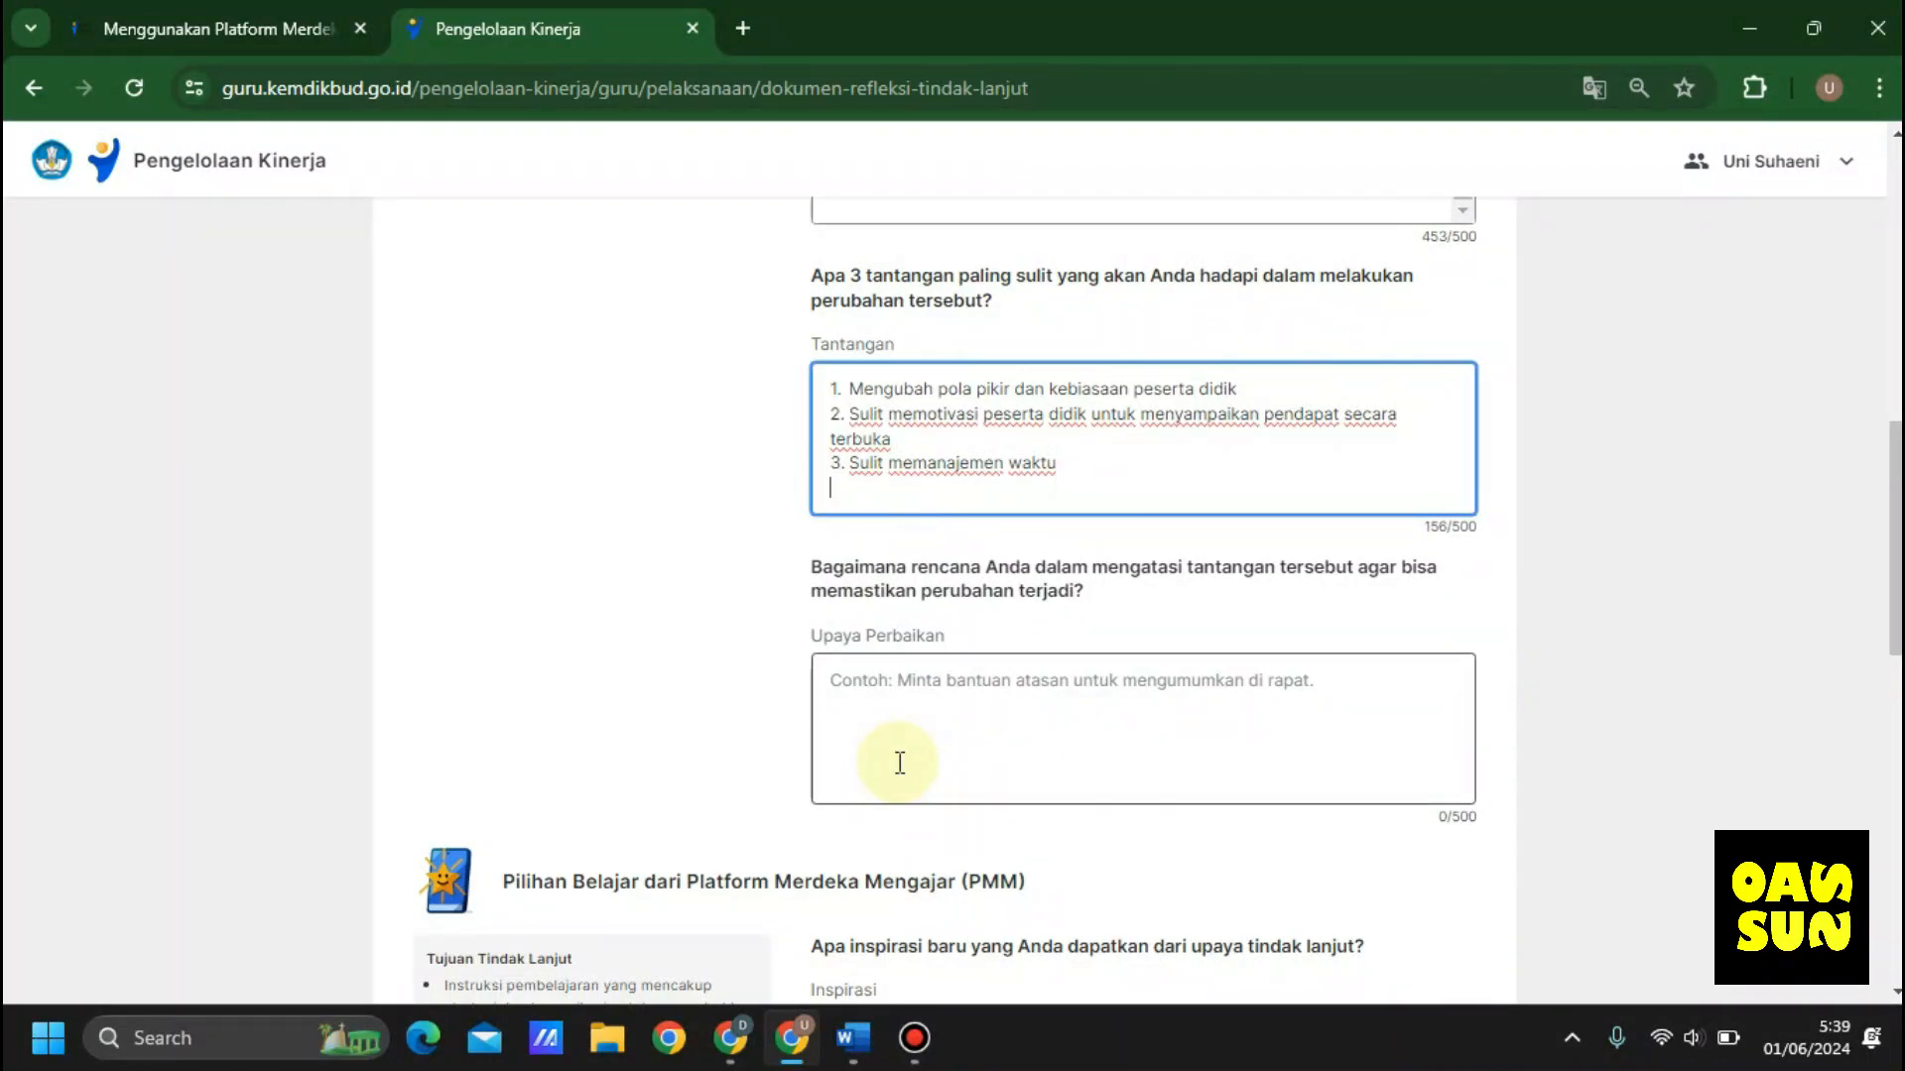
left_click(863, 690)
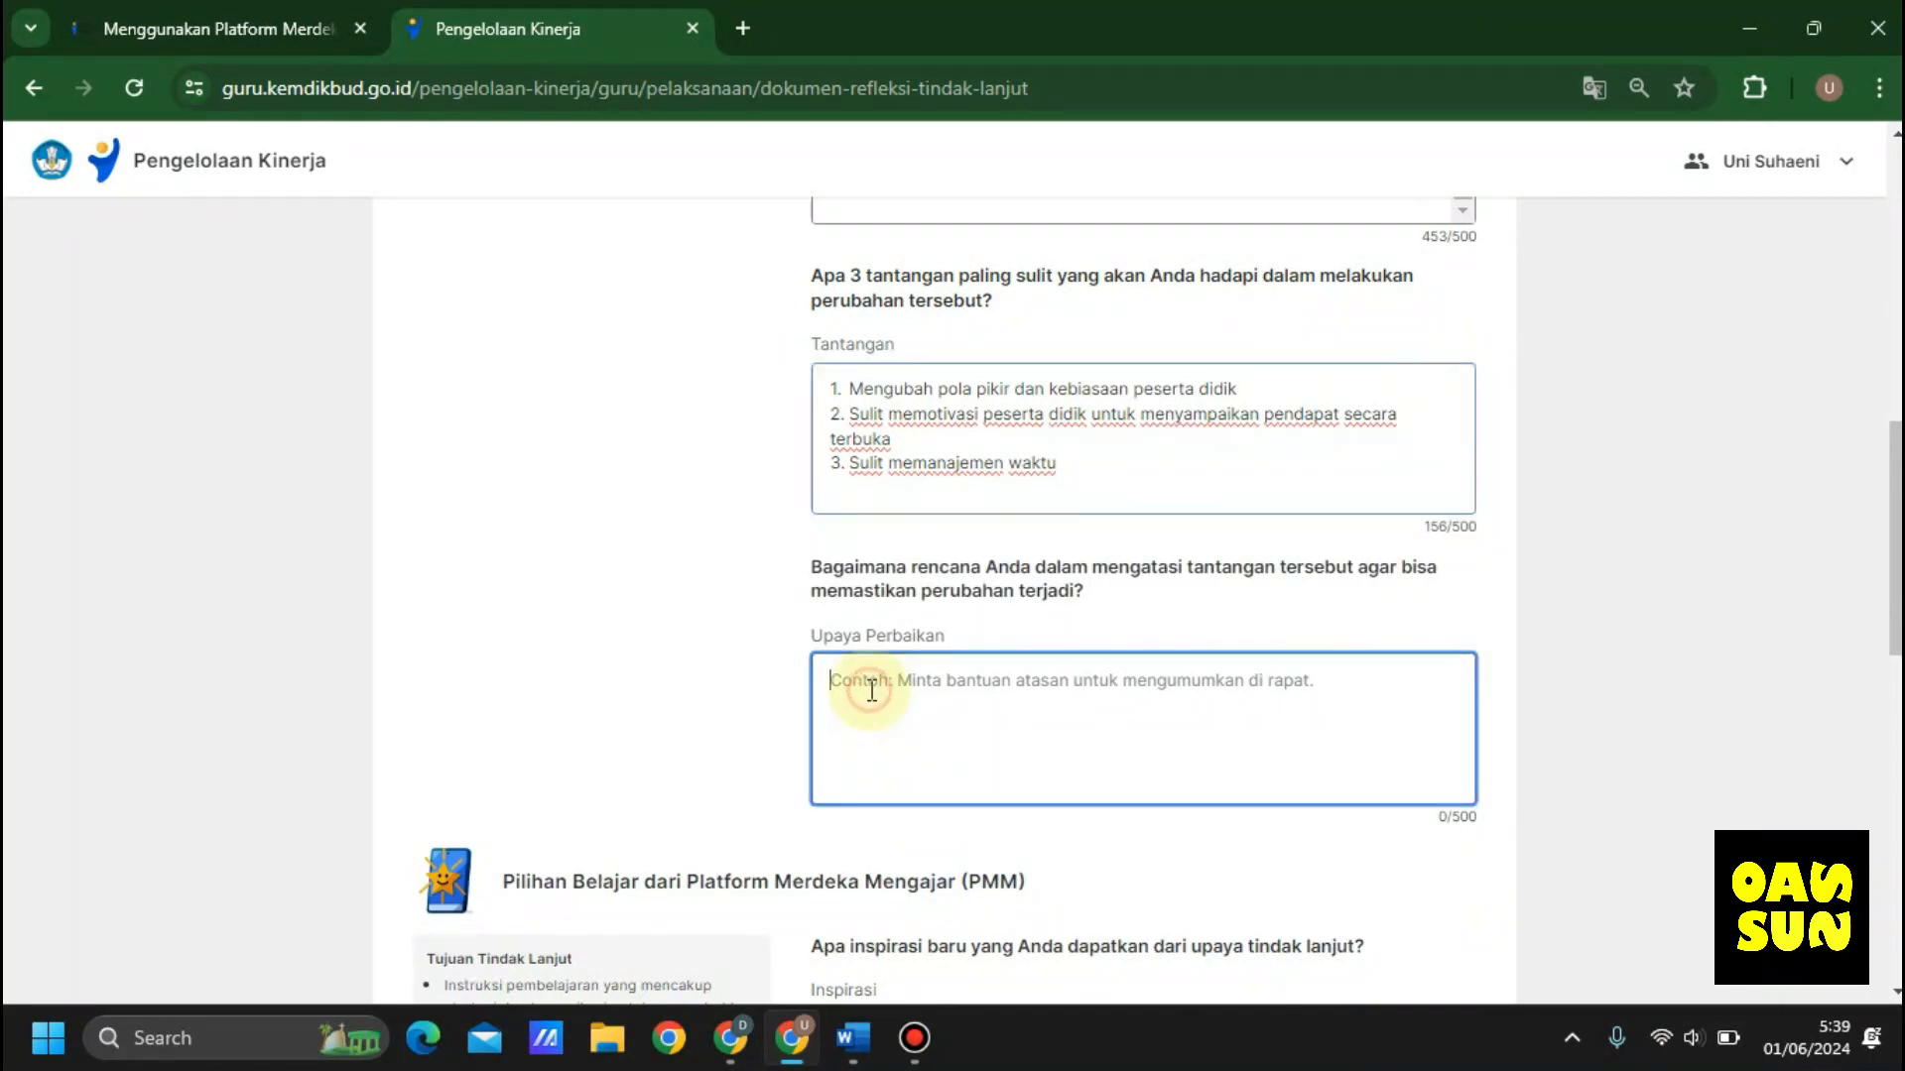
left_click(853, 1038)
scroll(784, 877, "down", 5)
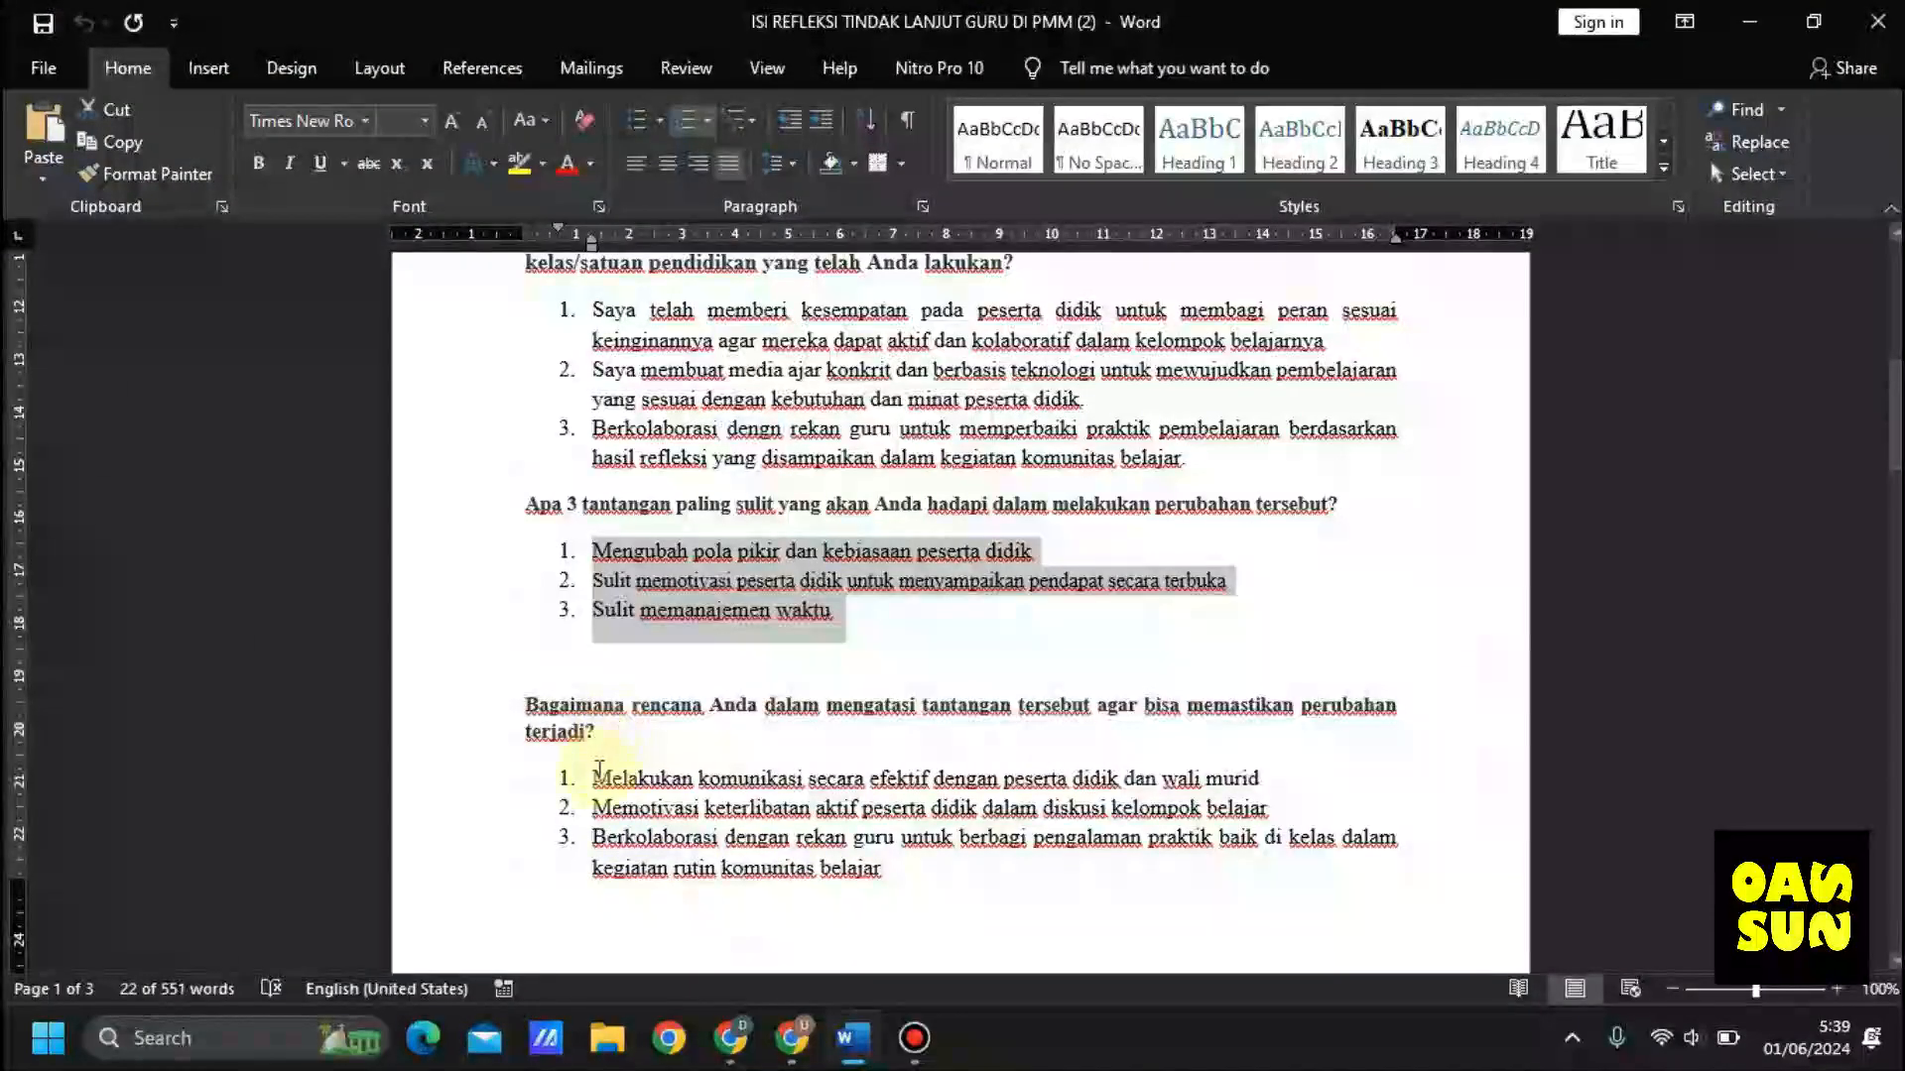
scroll(595, 774, "down", 7)
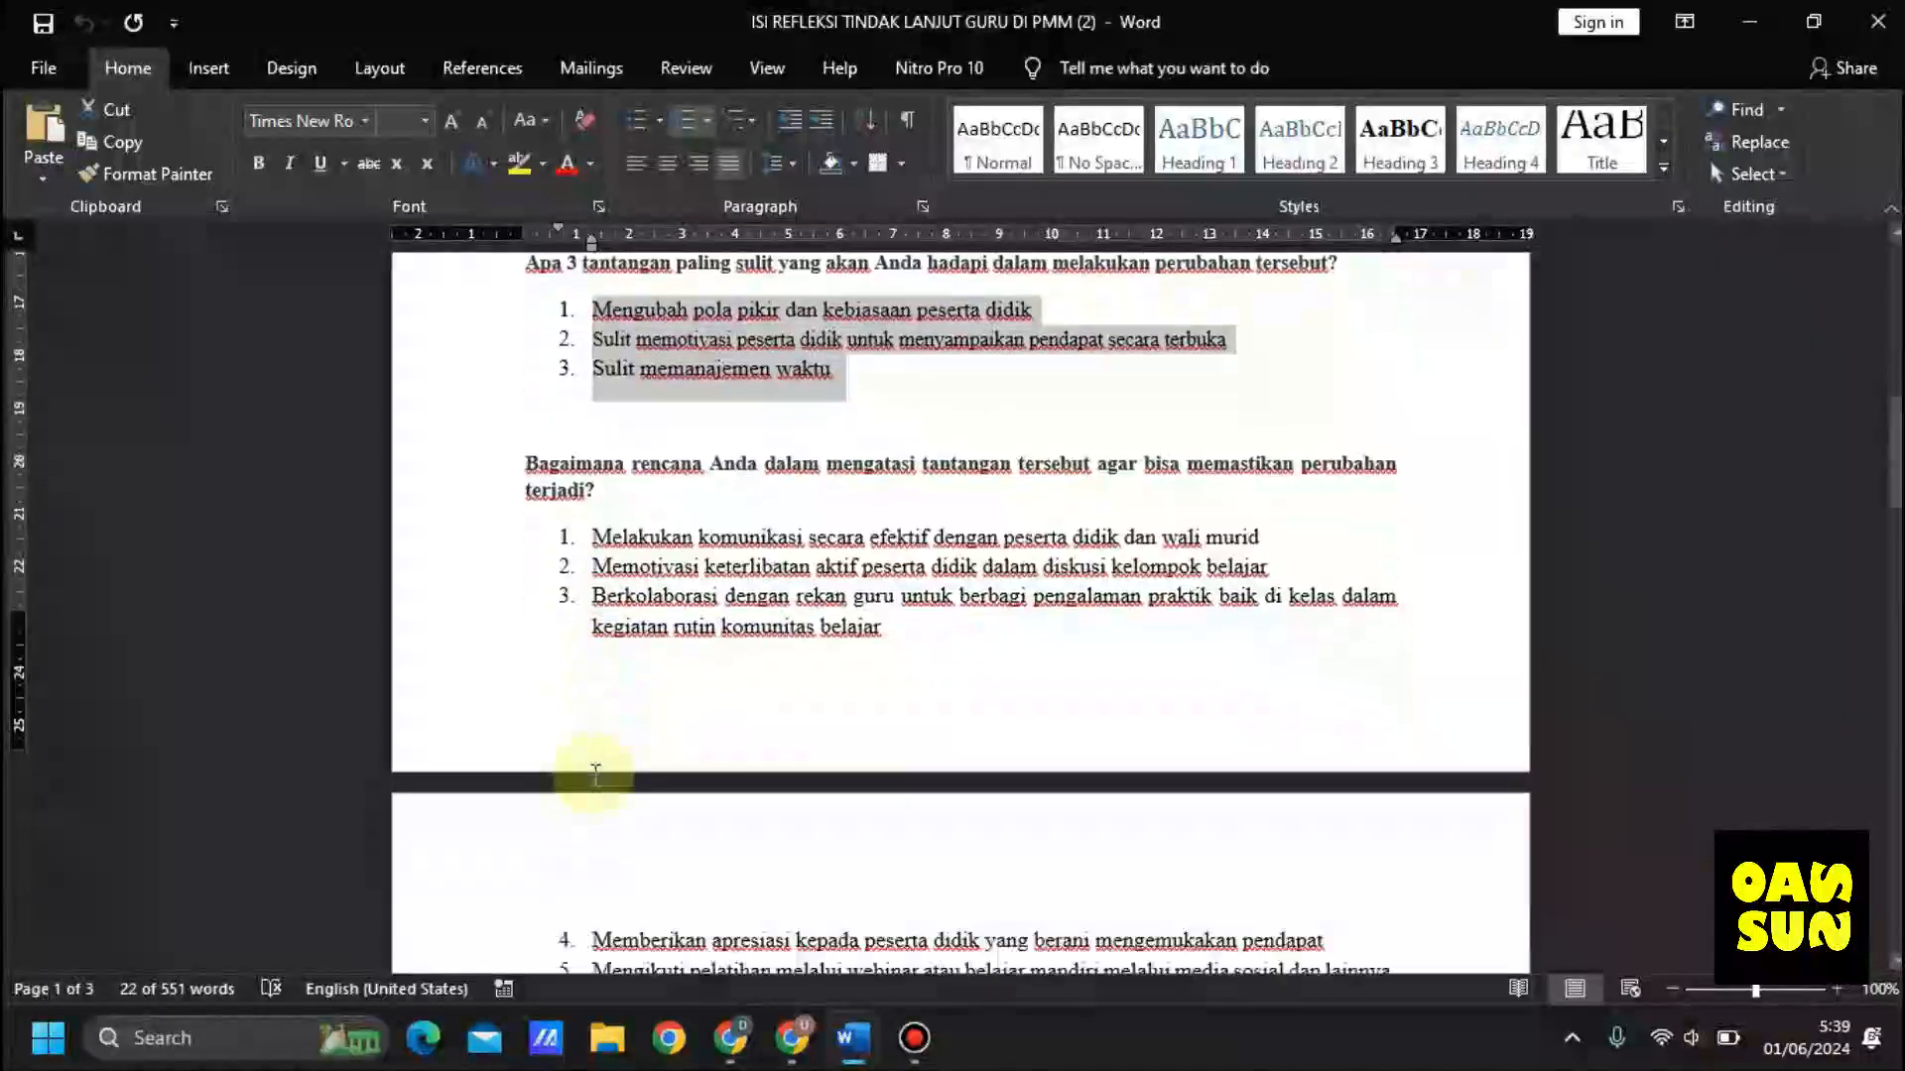
left_click_drag(593, 377, 1434, 822)
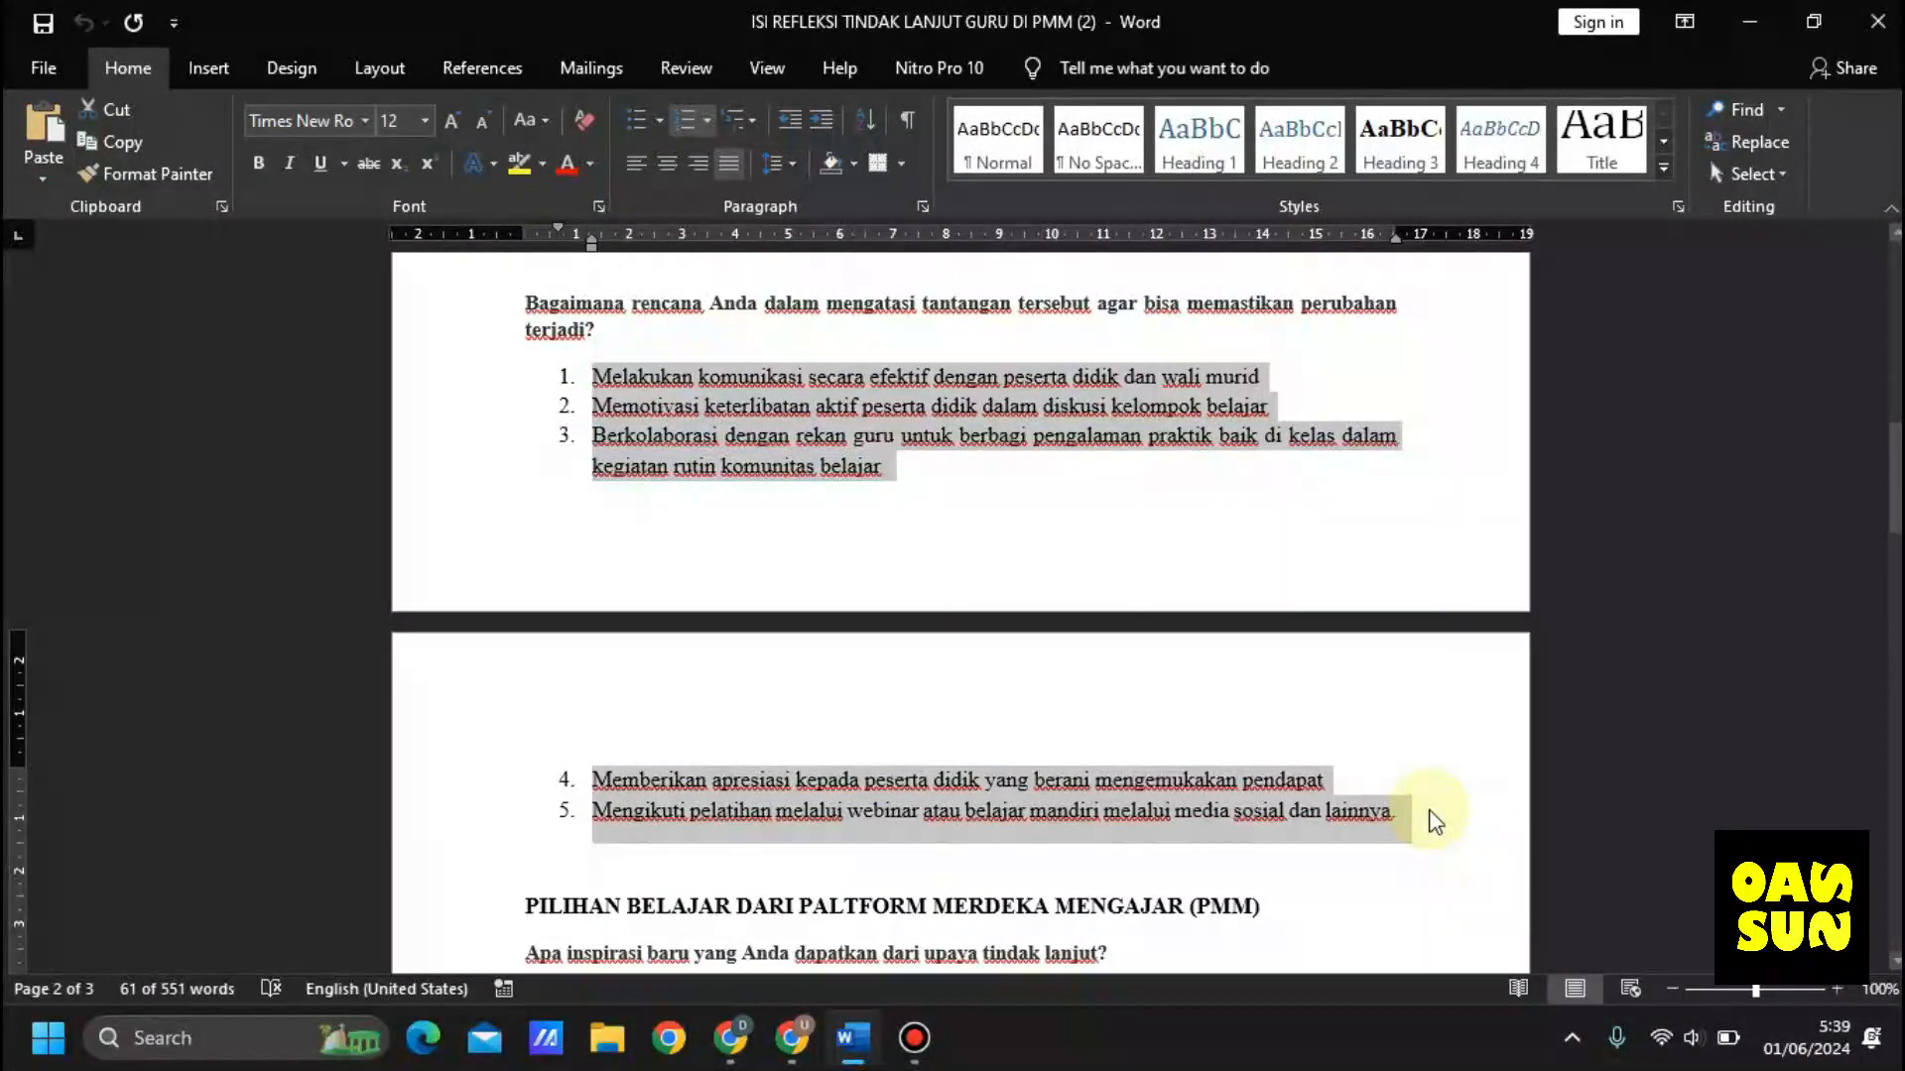
left_click(811, 1044)
left_click(943, 716)
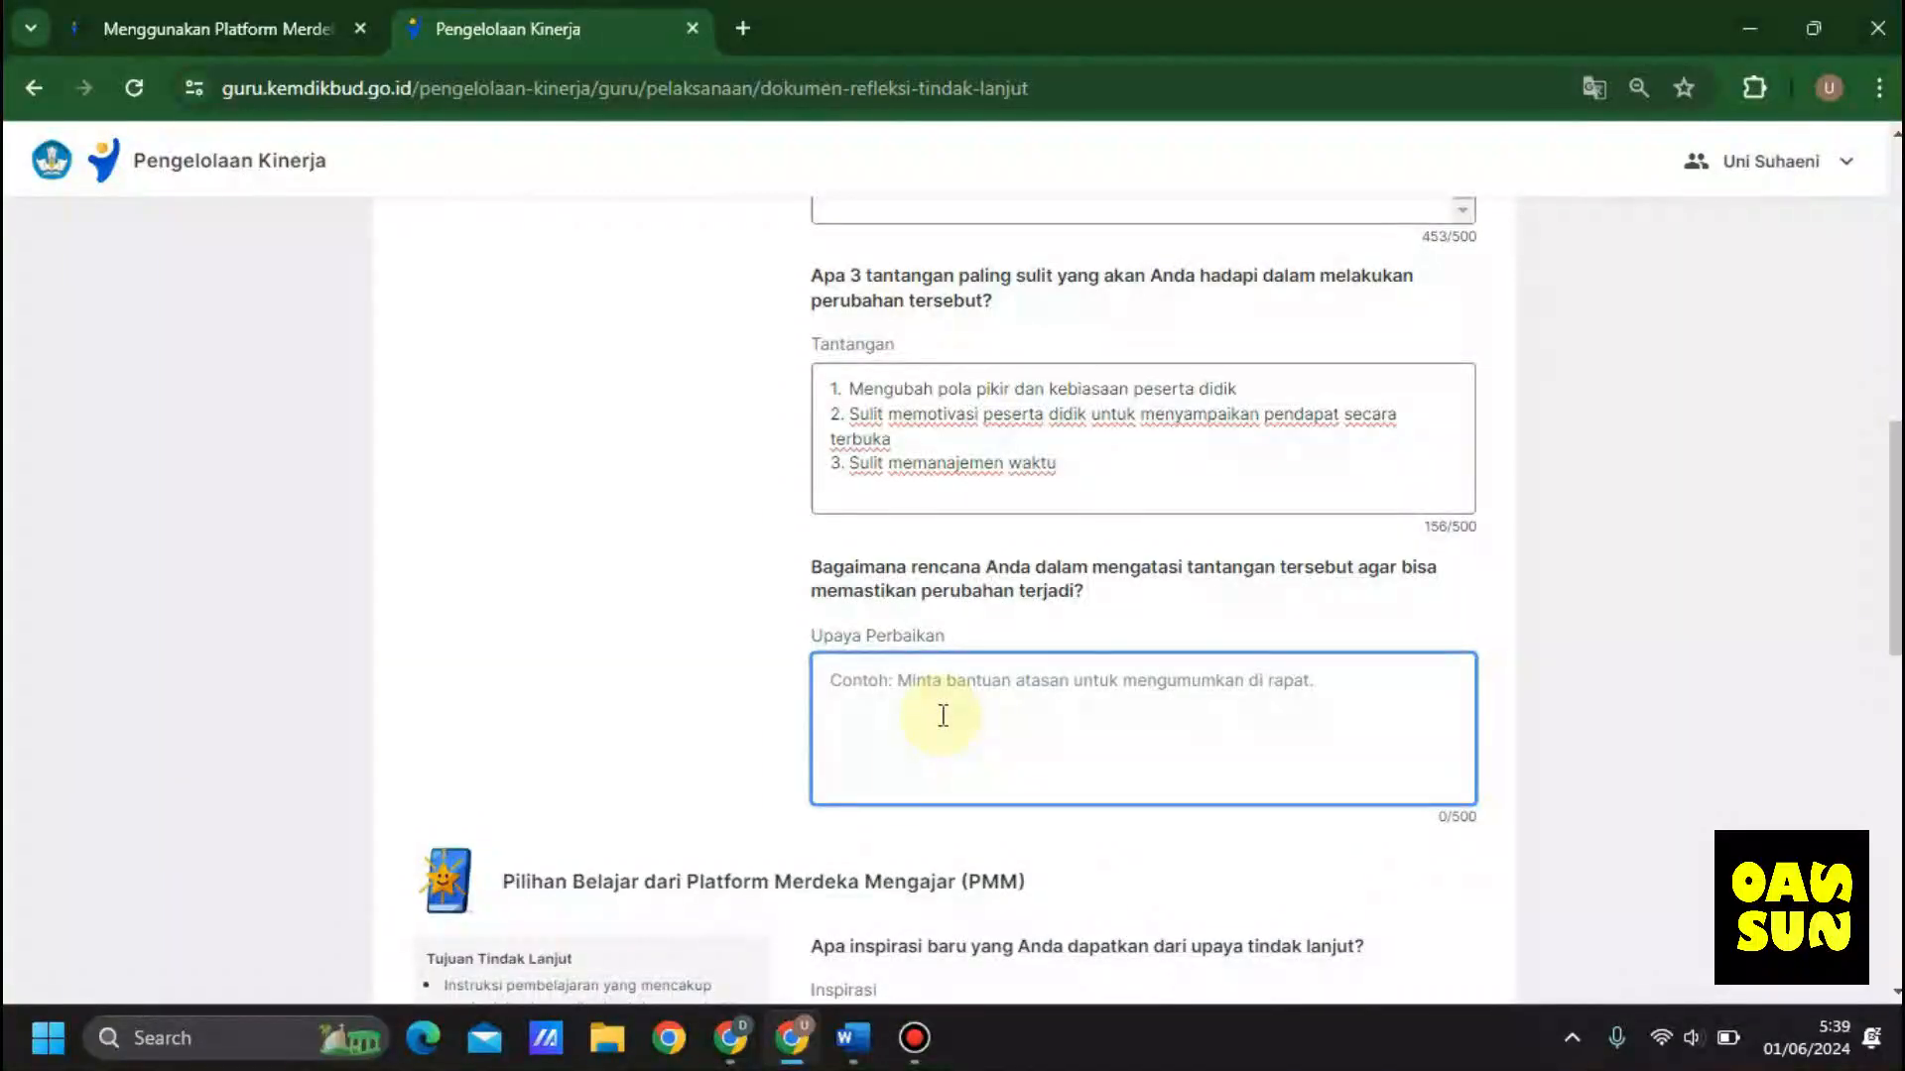
key("ctrl+v")
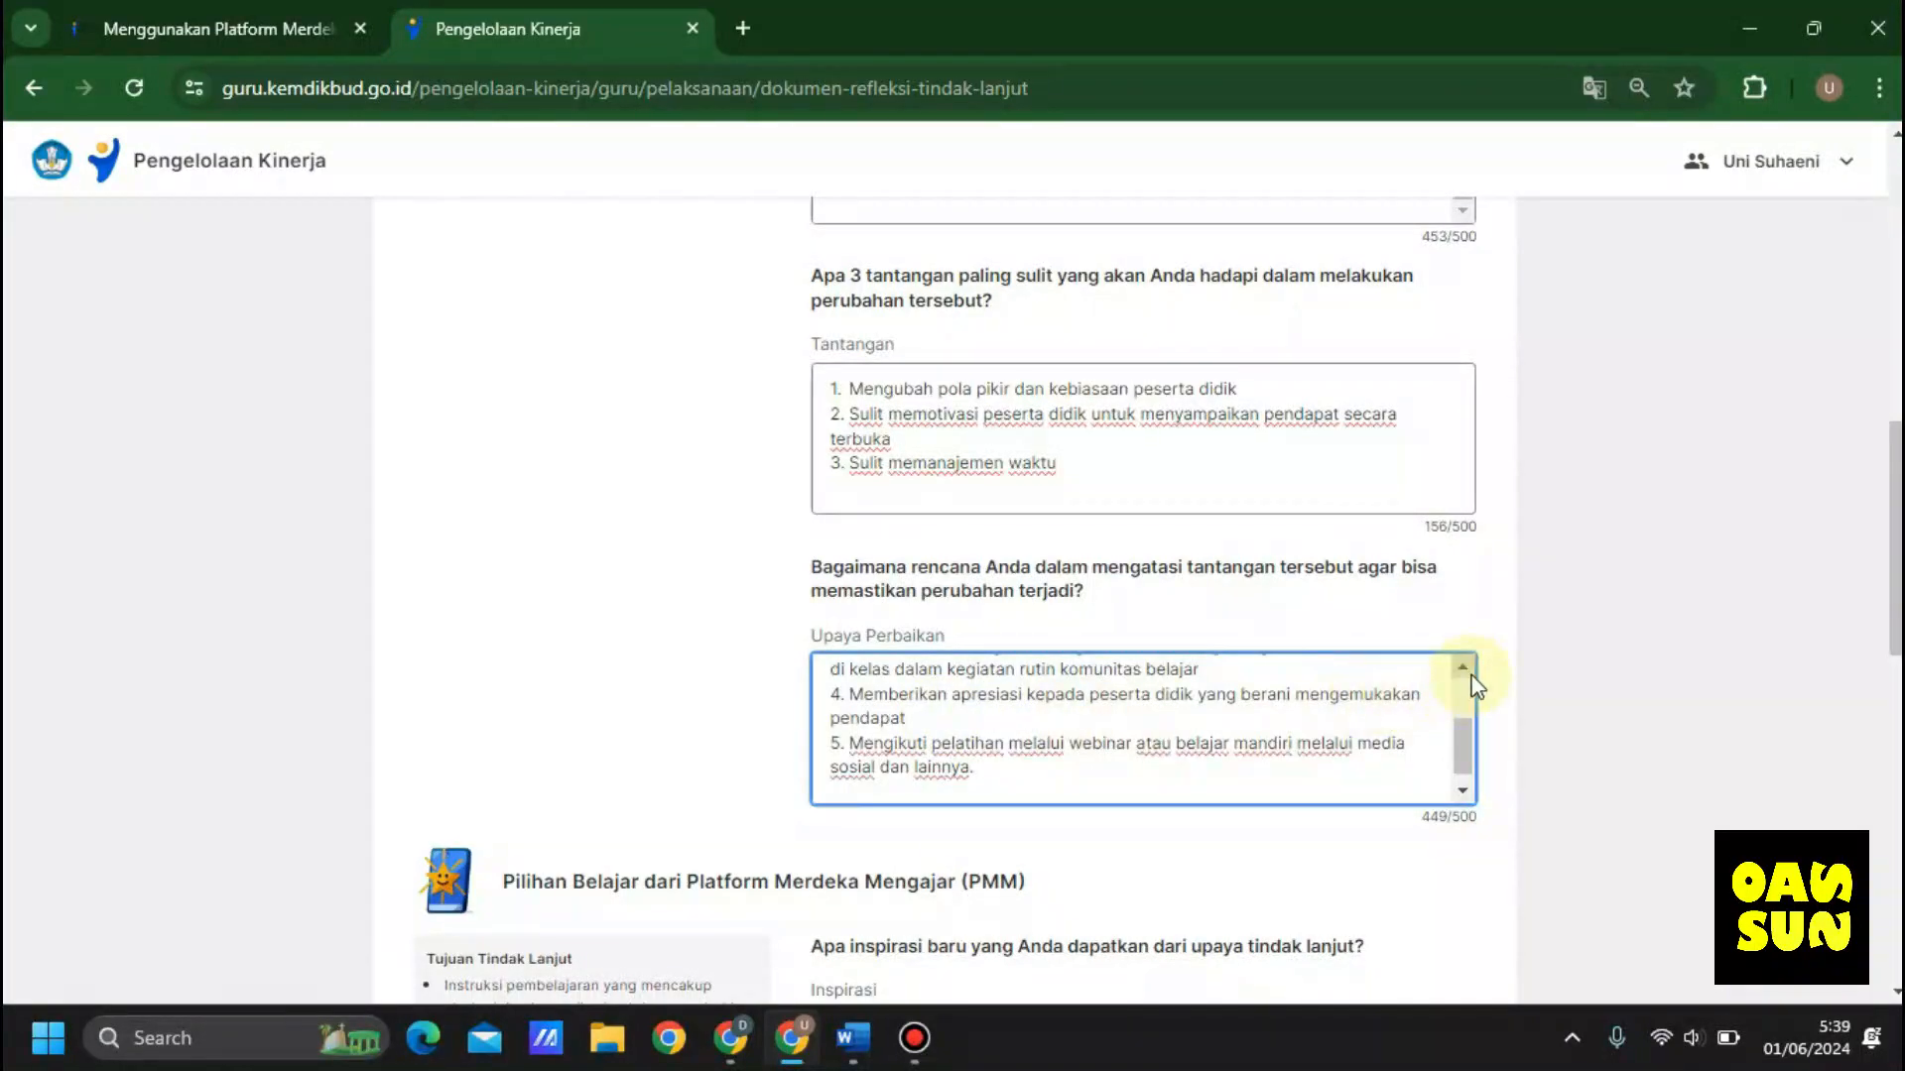
Step: Review all five points of the improvement plan in the Upaya Perbaikan field
scroll(1472, 680, "up", 2)
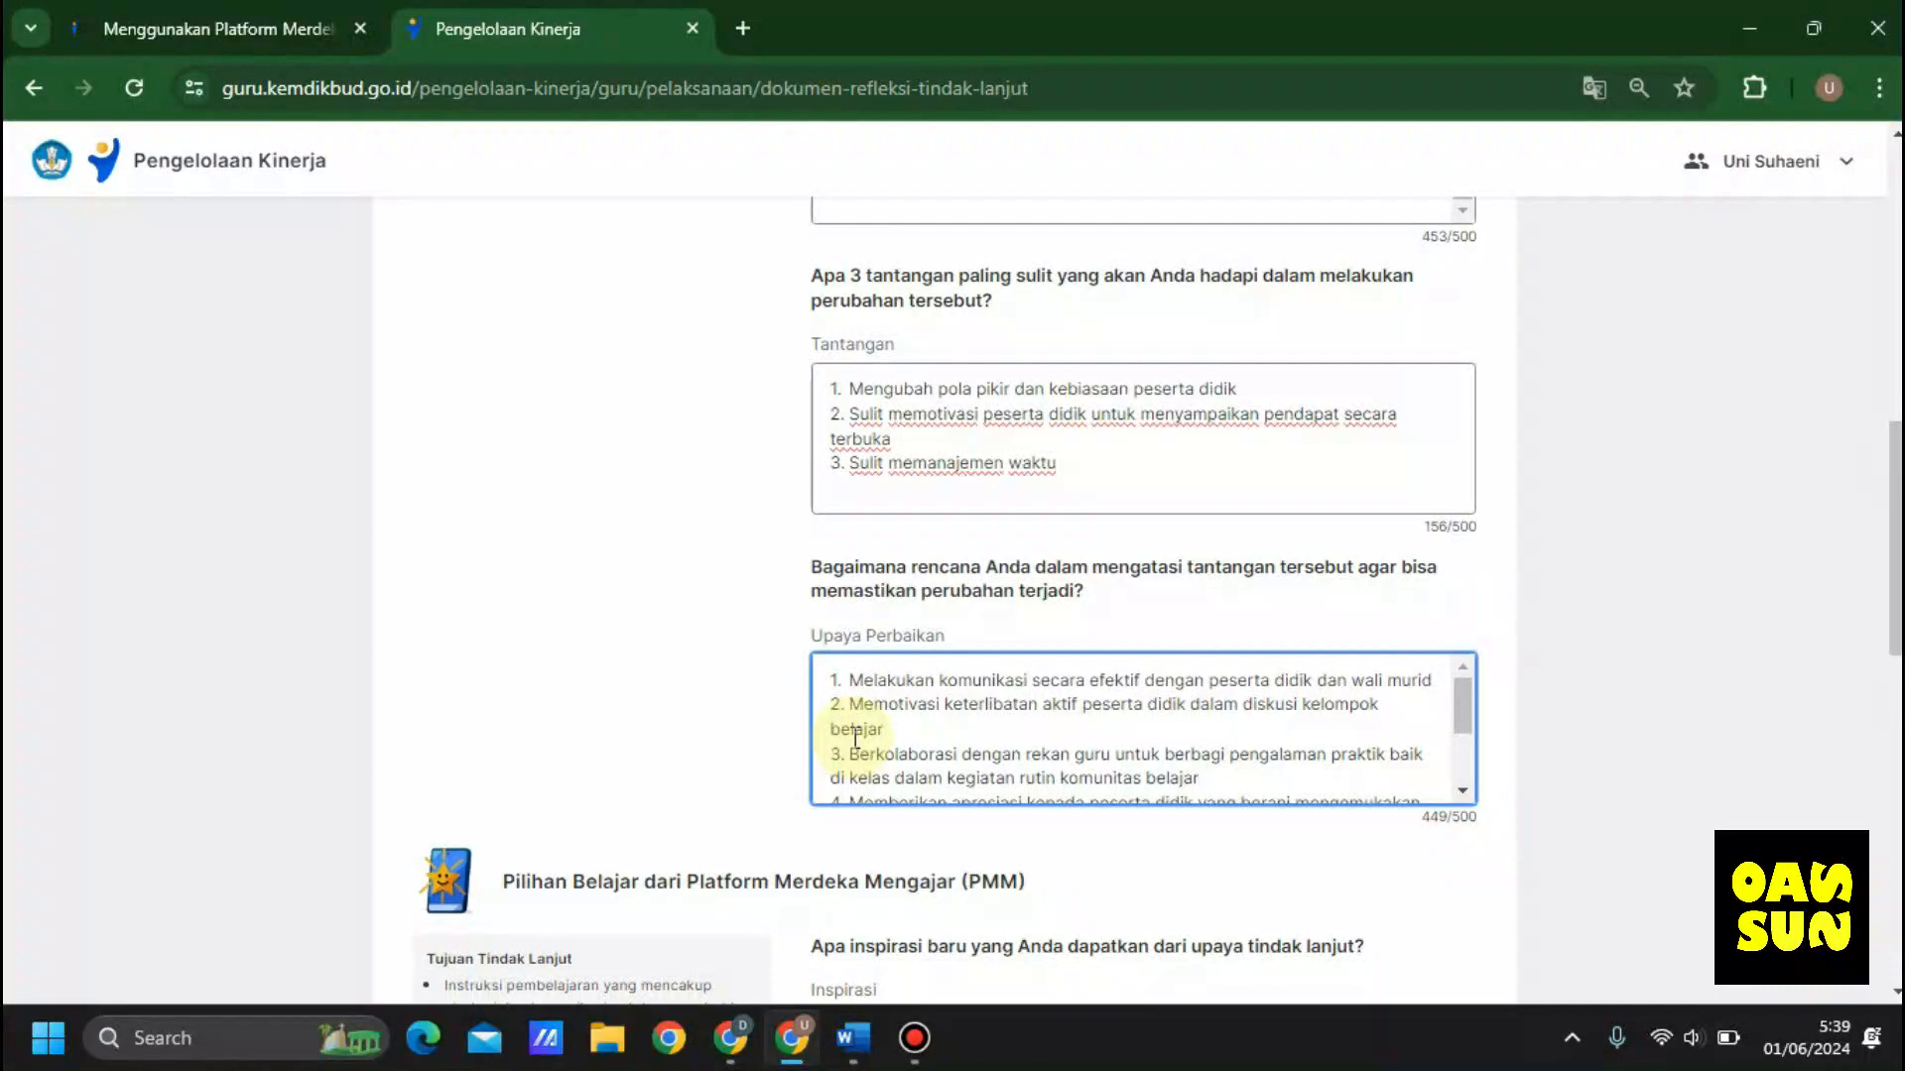
scroll(906, 731, "down", 3)
scroll(911, 735, "up", 1)
scroll(912, 735, "up", 3)
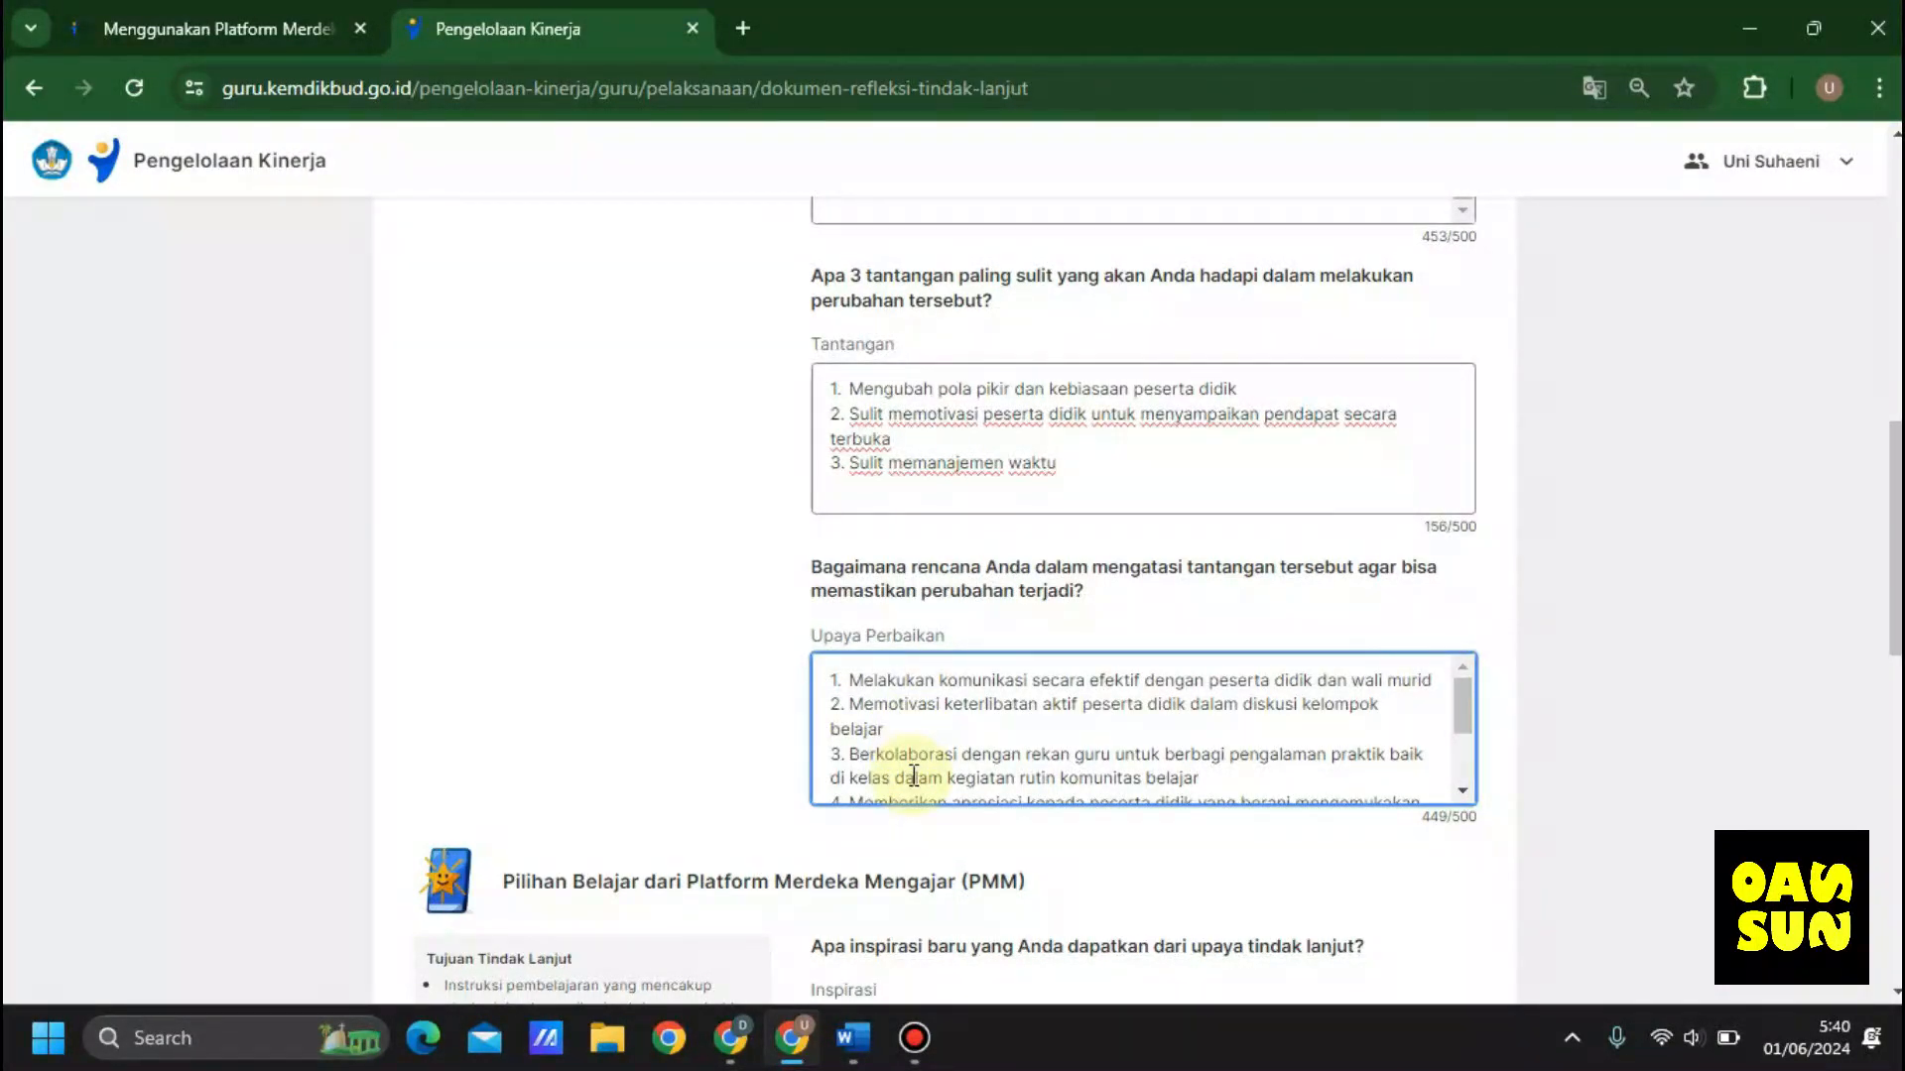
scroll(913, 776, "down", 2)
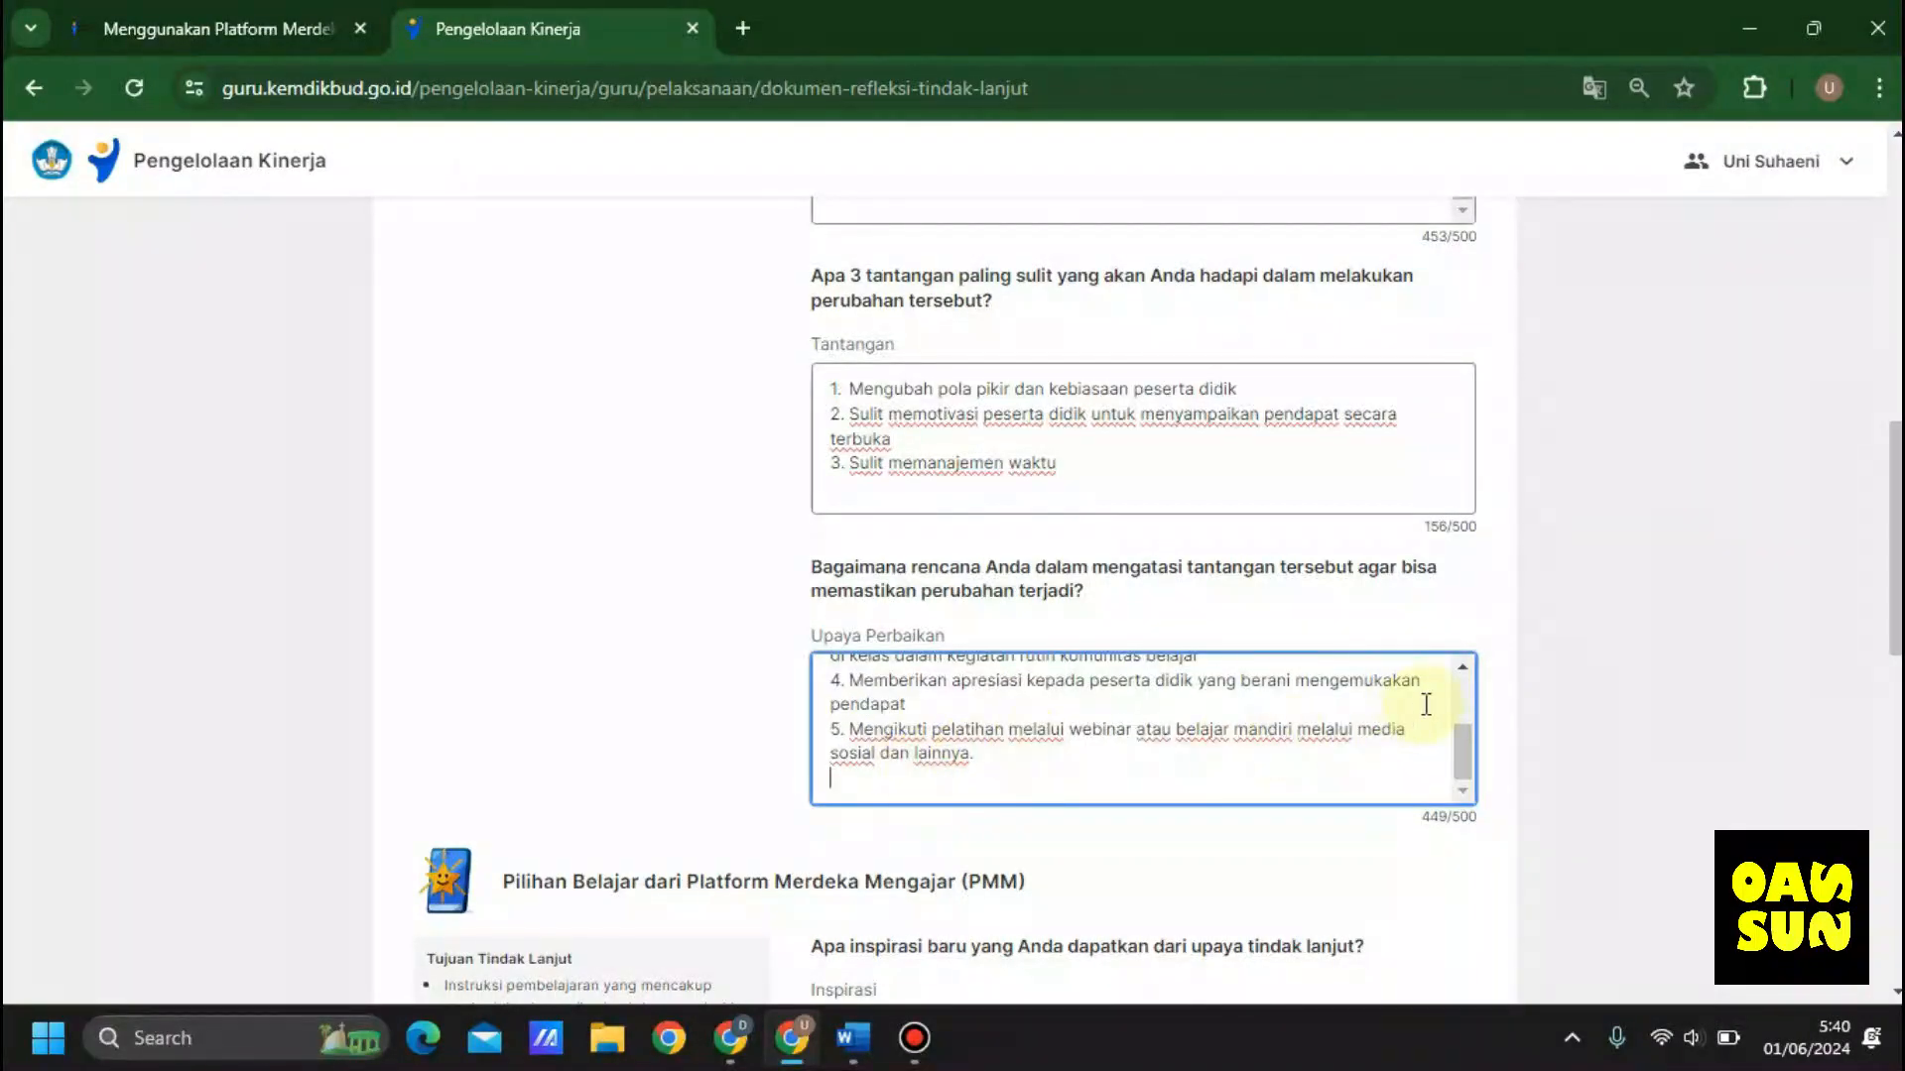
left_click(1461, 667)
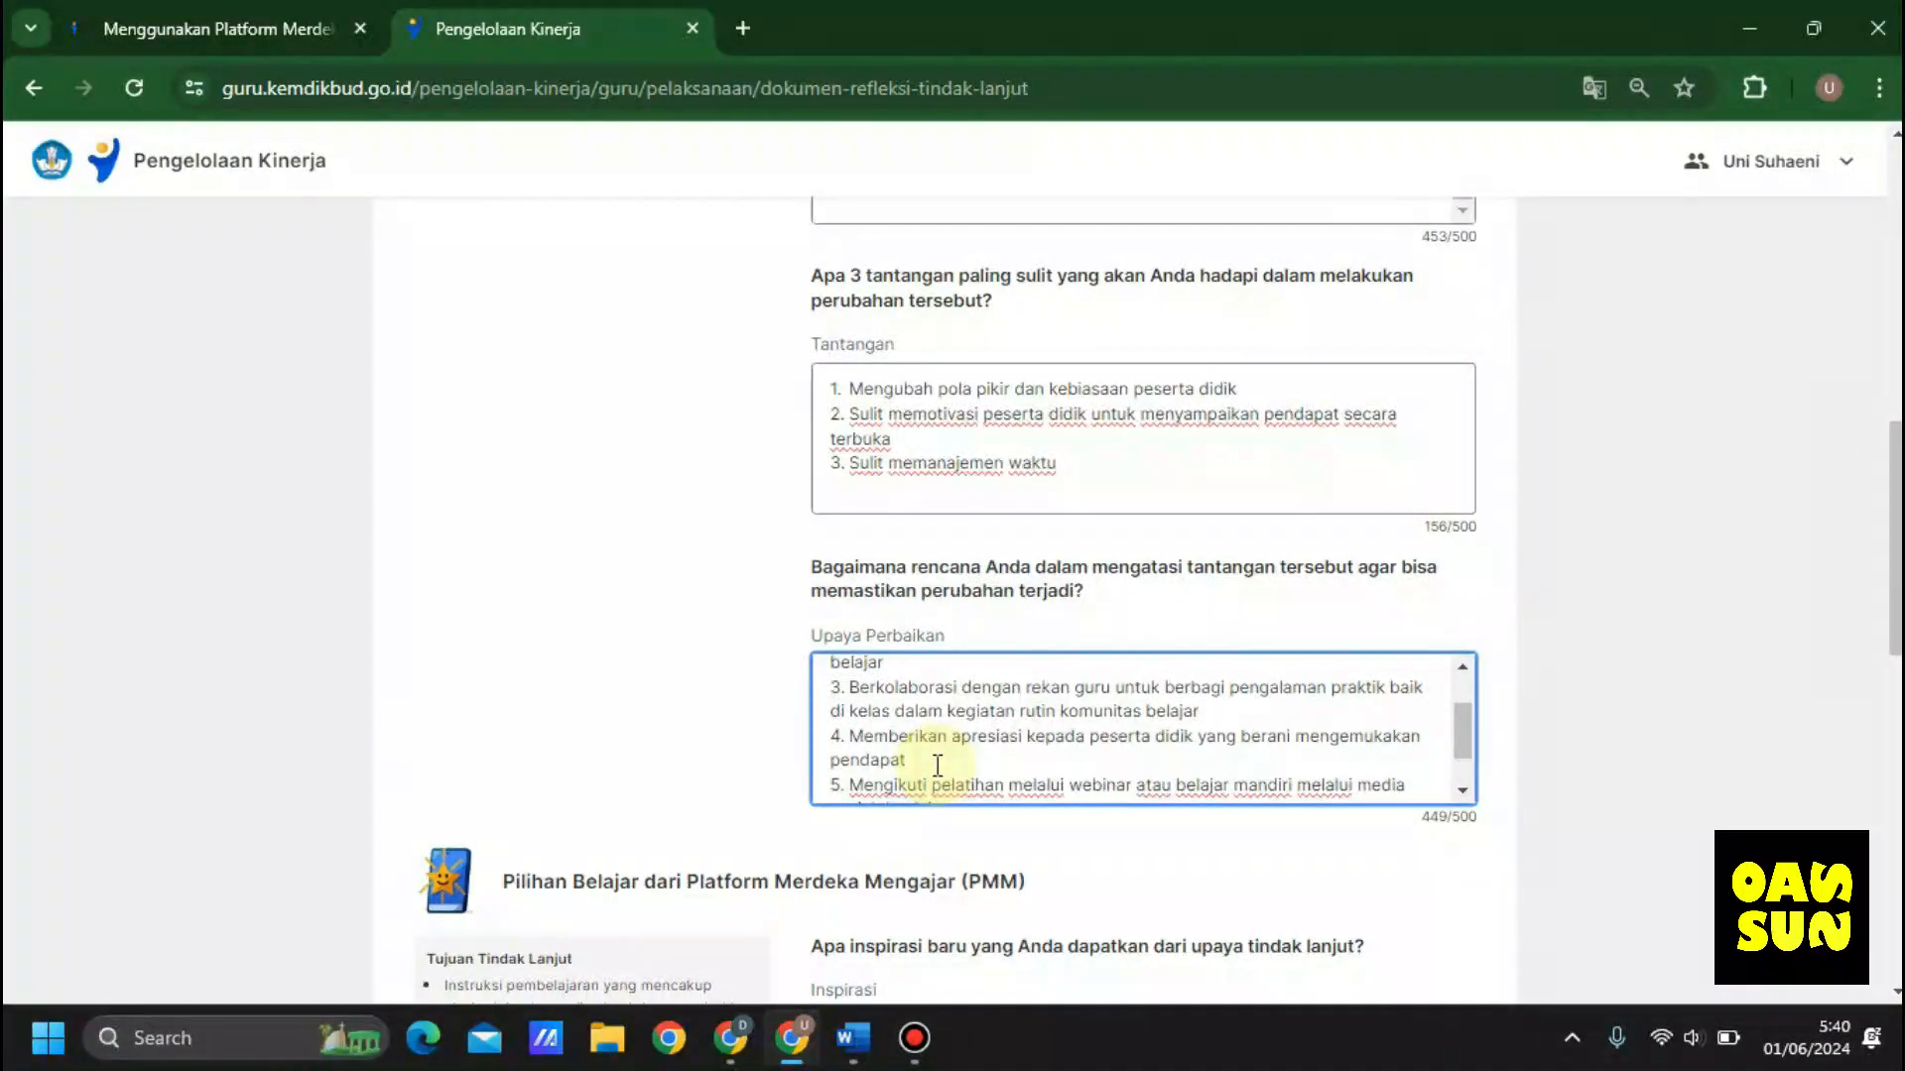
left_click(1462, 790)
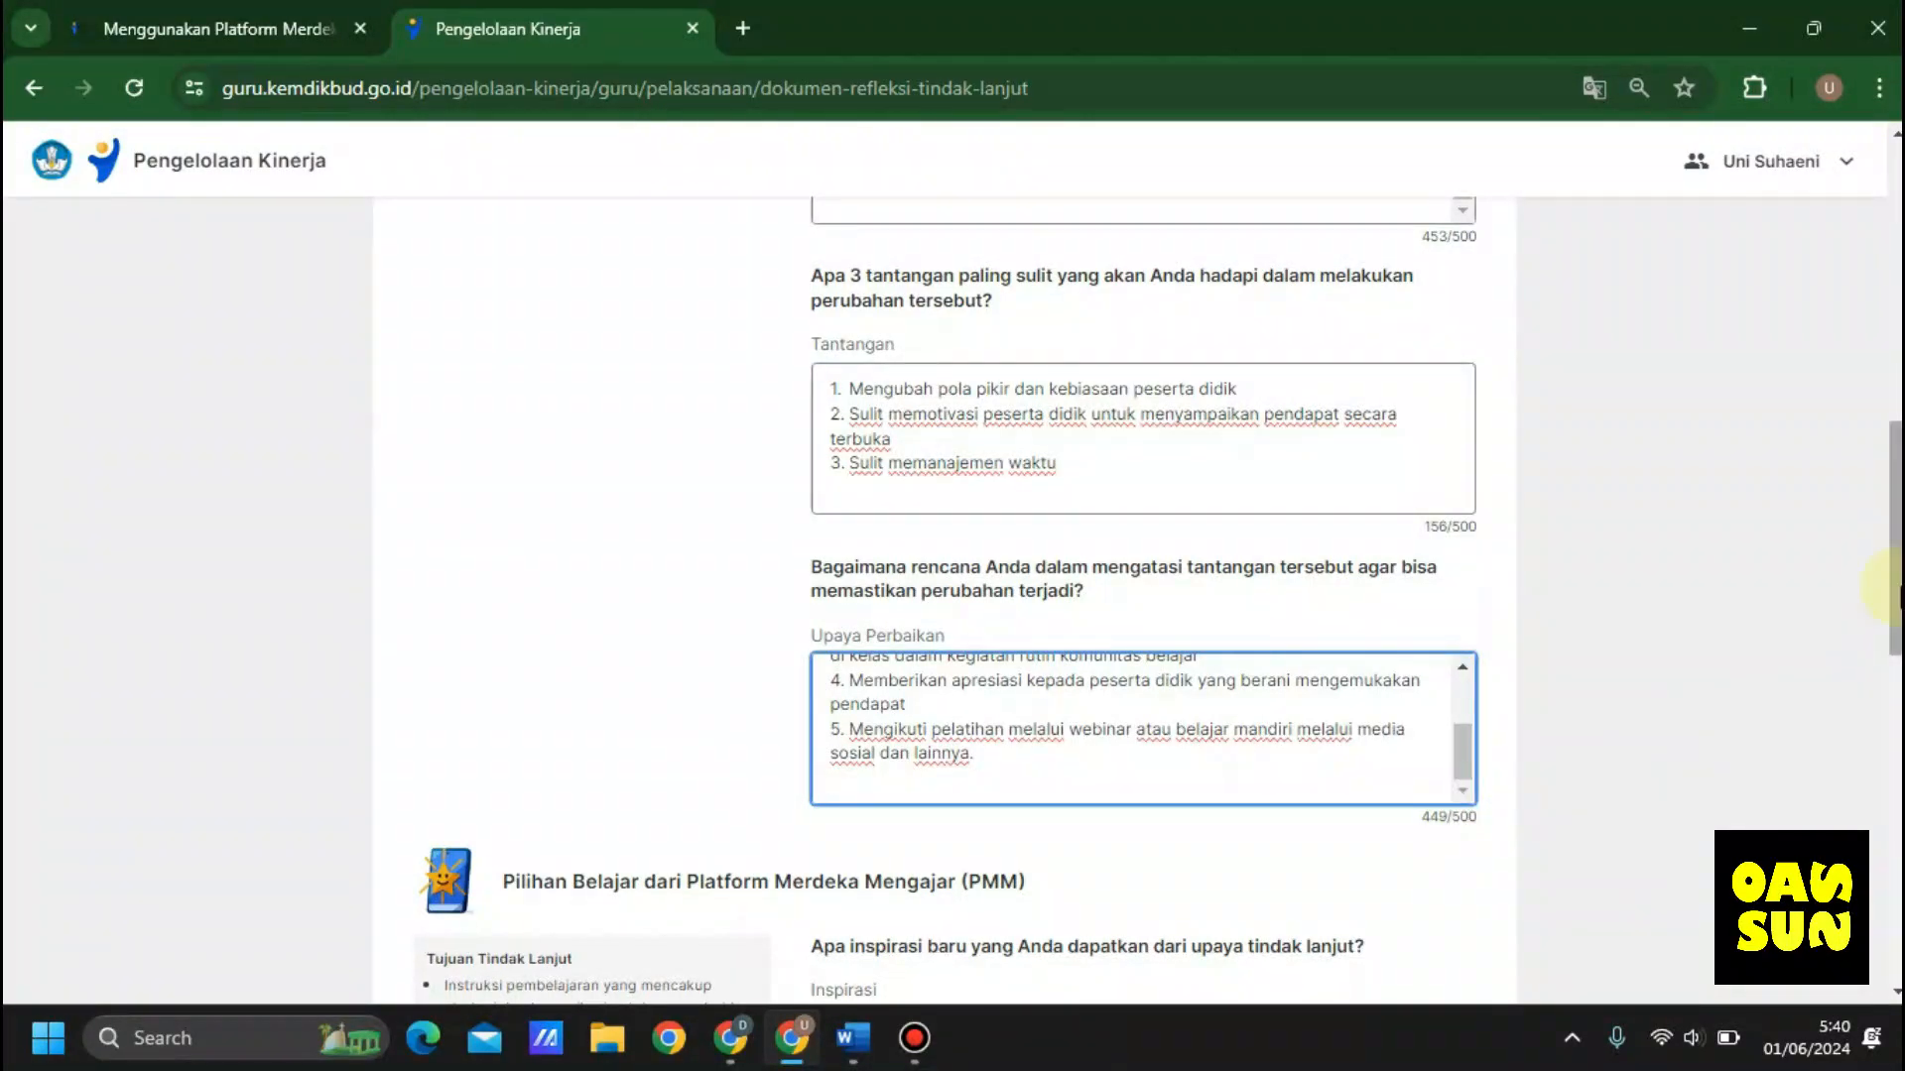
Step: Copy the four-point answer starting with "Memotivasi peserta didik" from the Word document into the PMM section's Inspirasi field and review it
left_click_drag(1896, 593, 1896, 702)
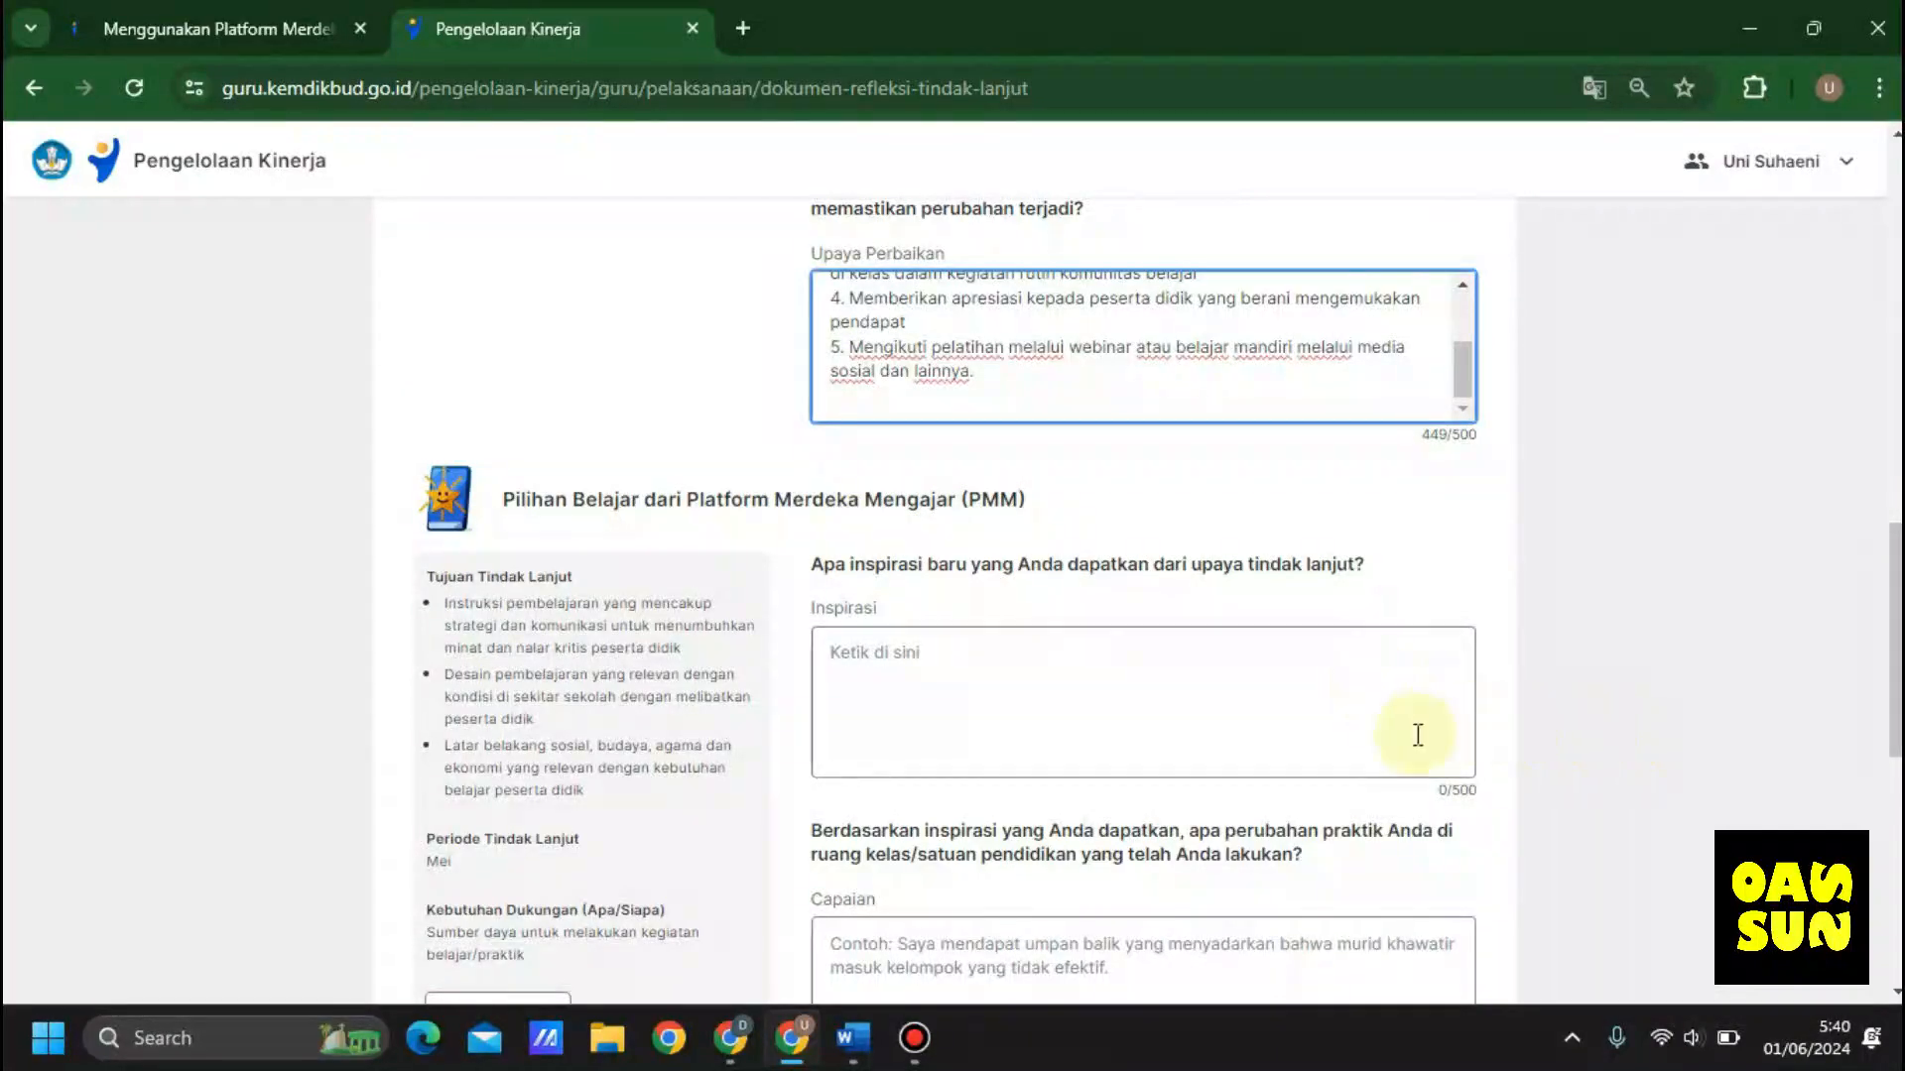
left_click_drag(1894, 676, 1894, 685)
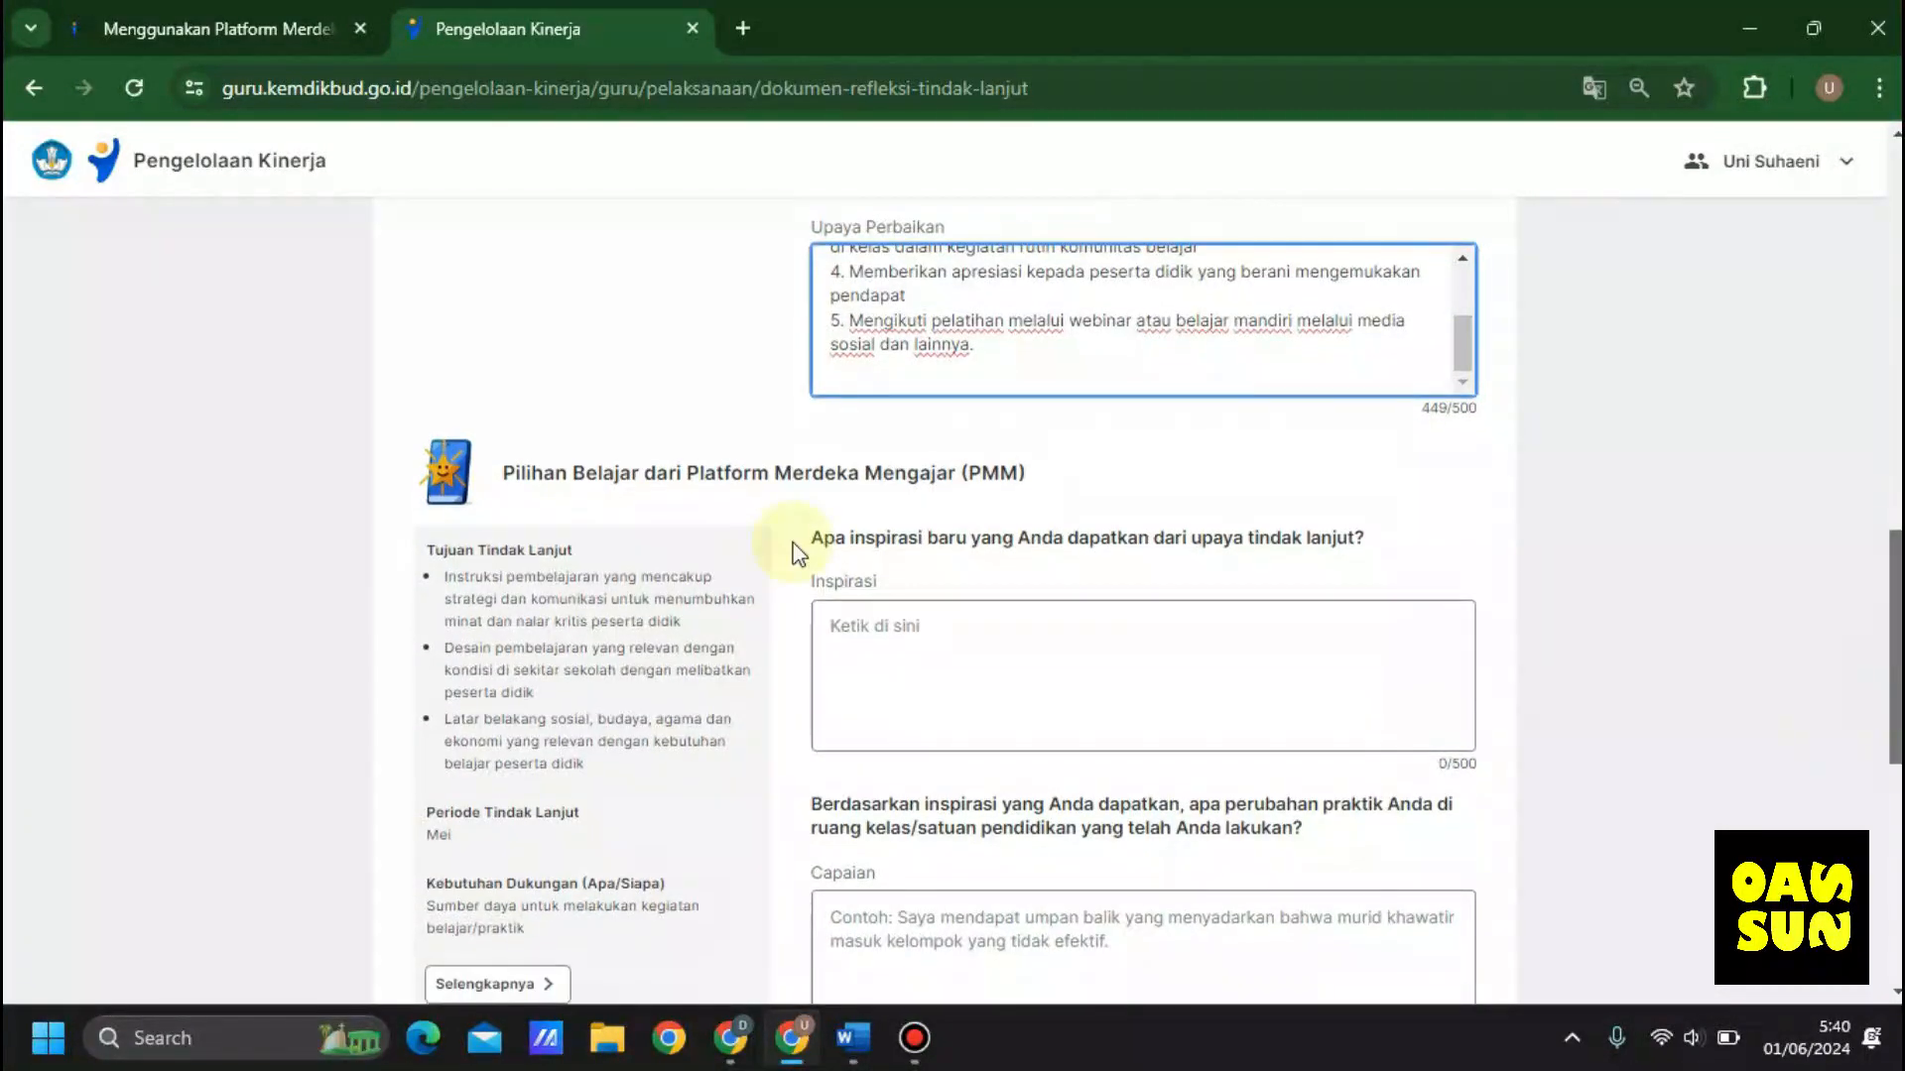
scroll(823, 541, "down", 1)
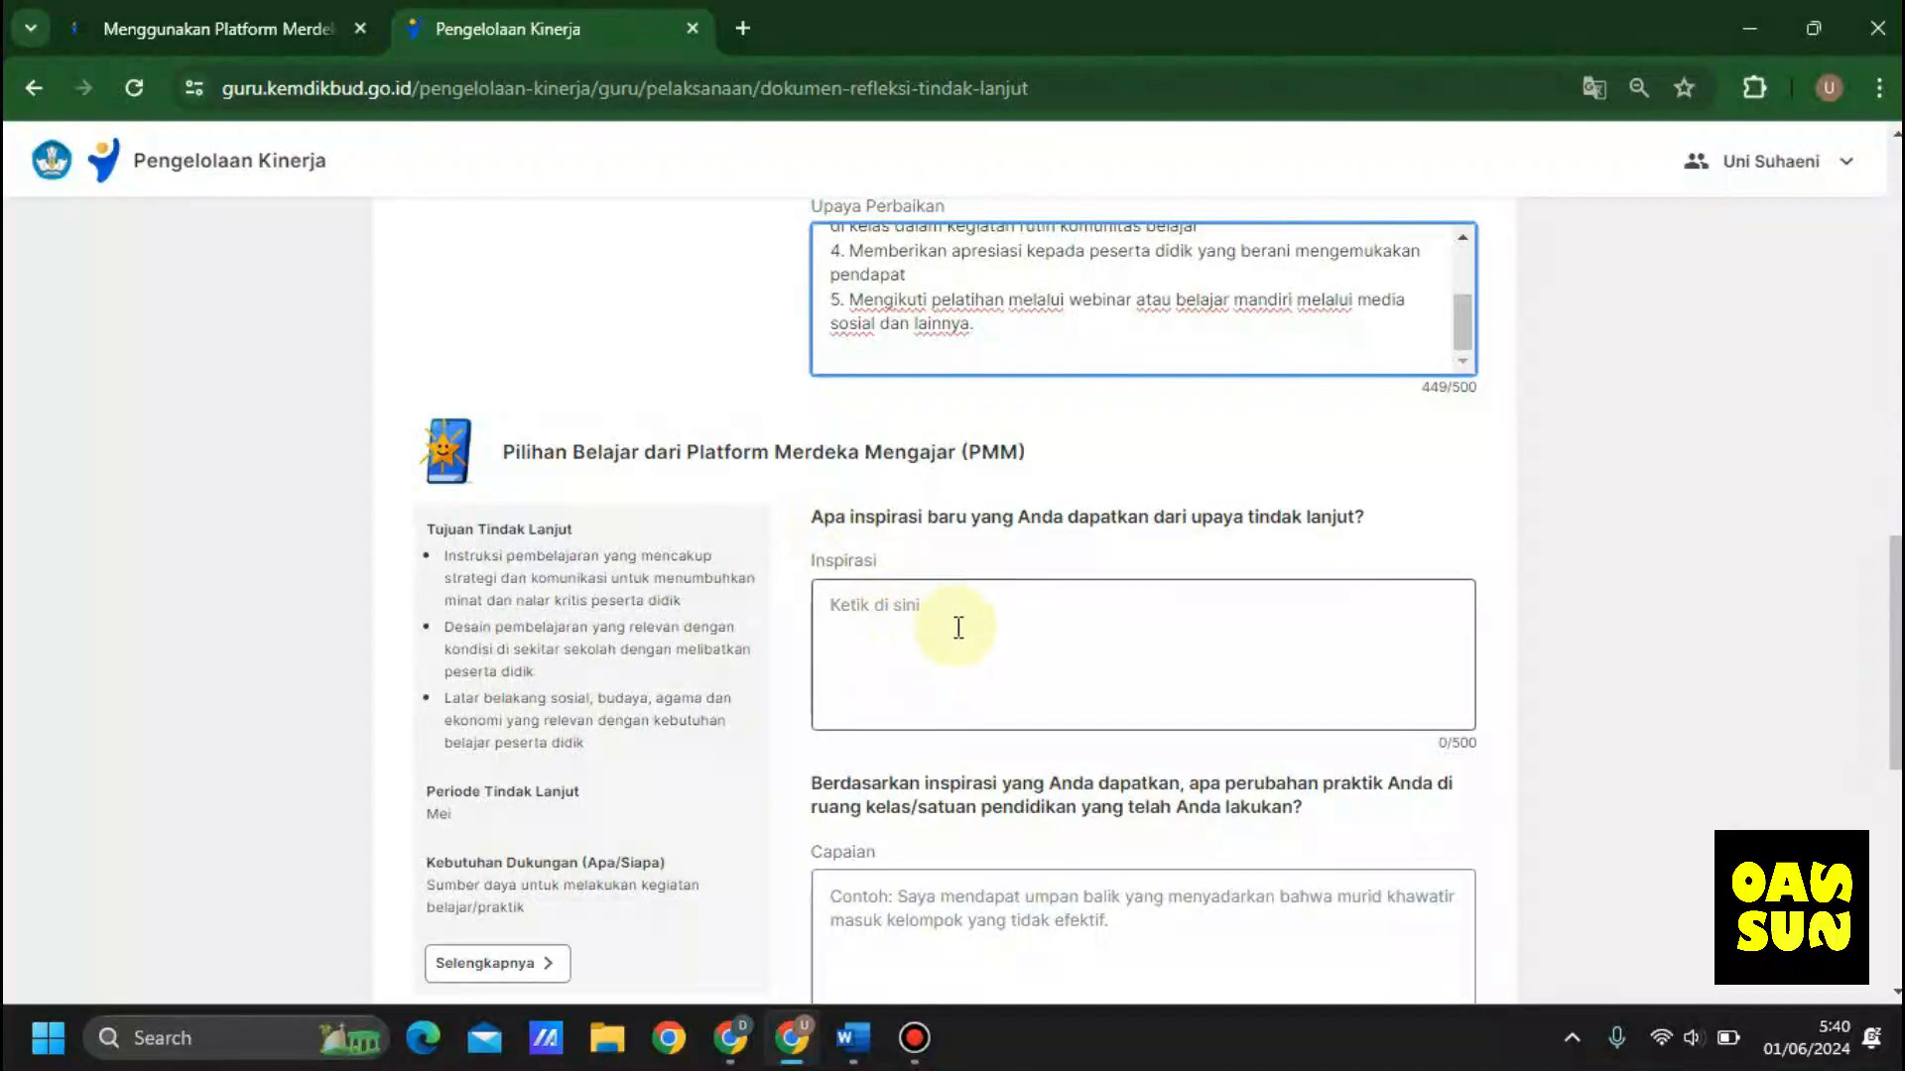
left_click_drag(1894, 760, 1894, 781)
scroll(1771, 689, "down", 2)
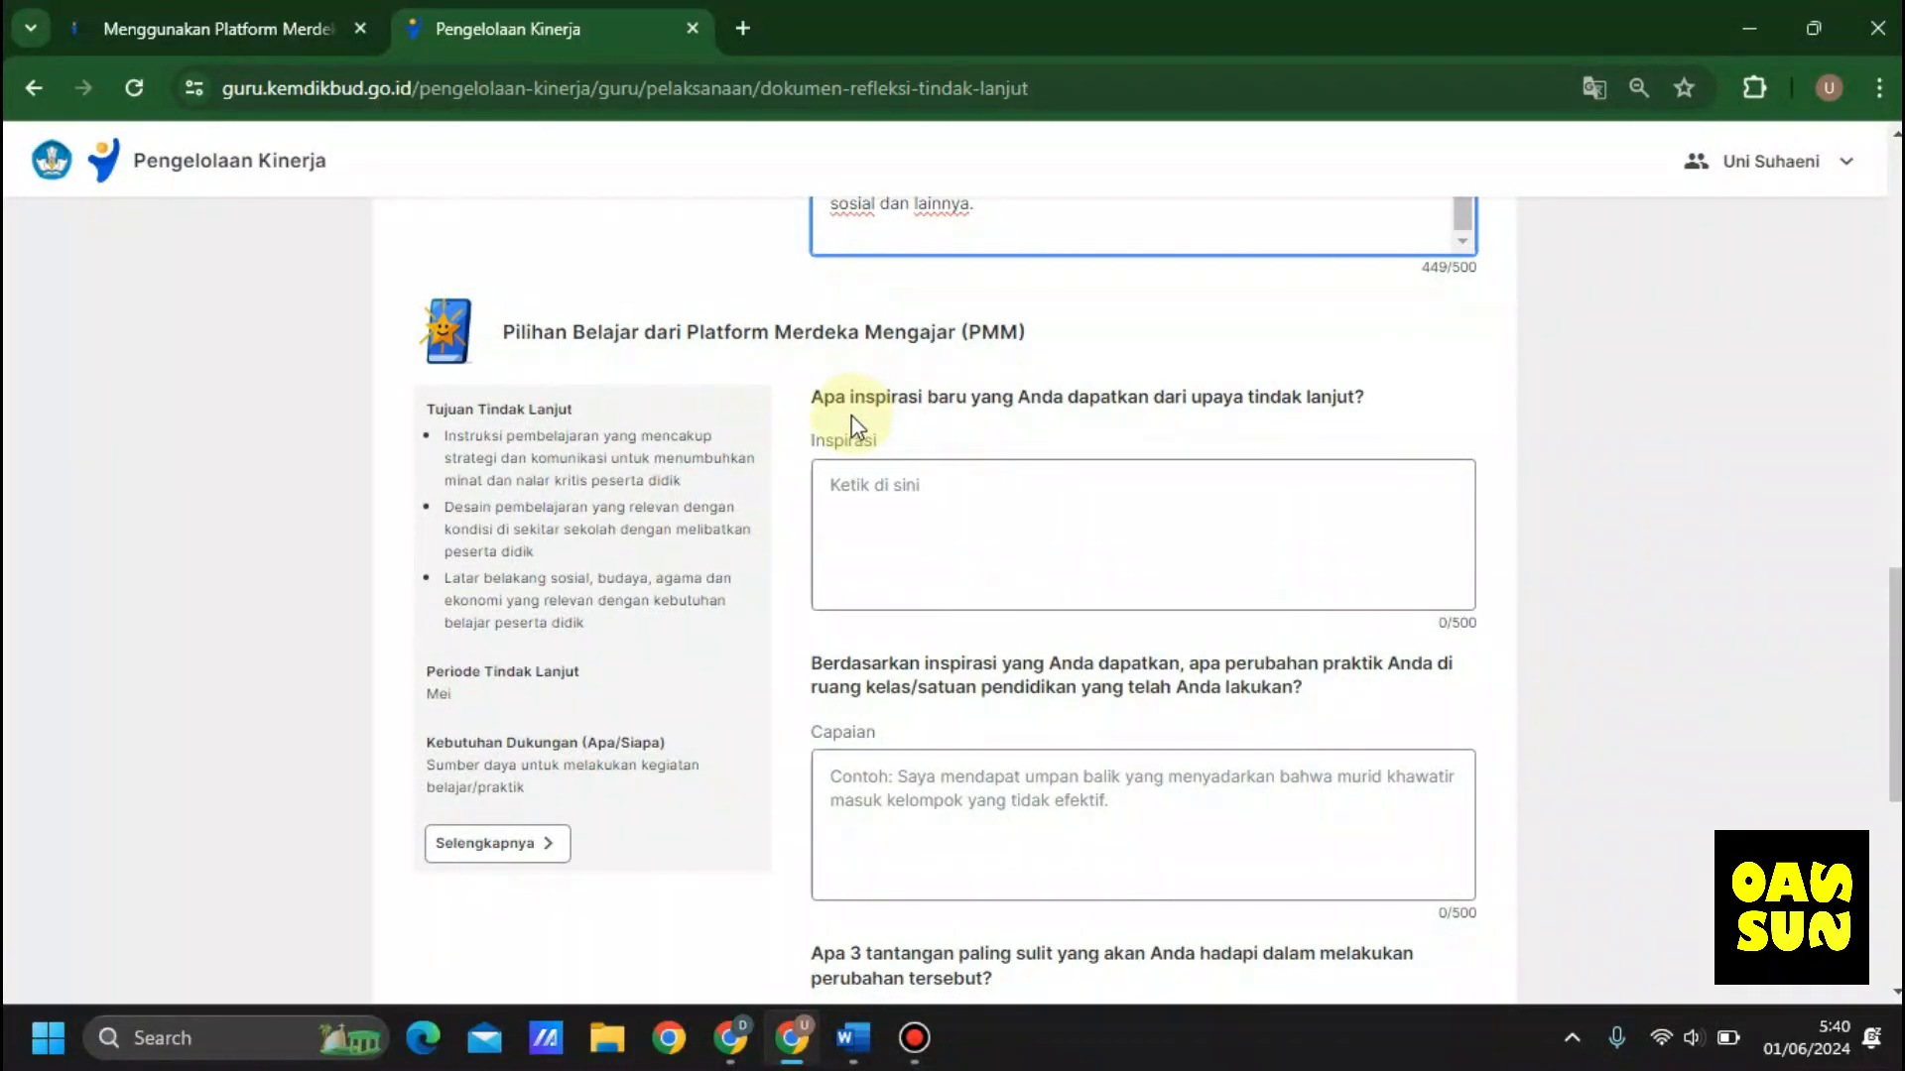
left_click(855, 1042)
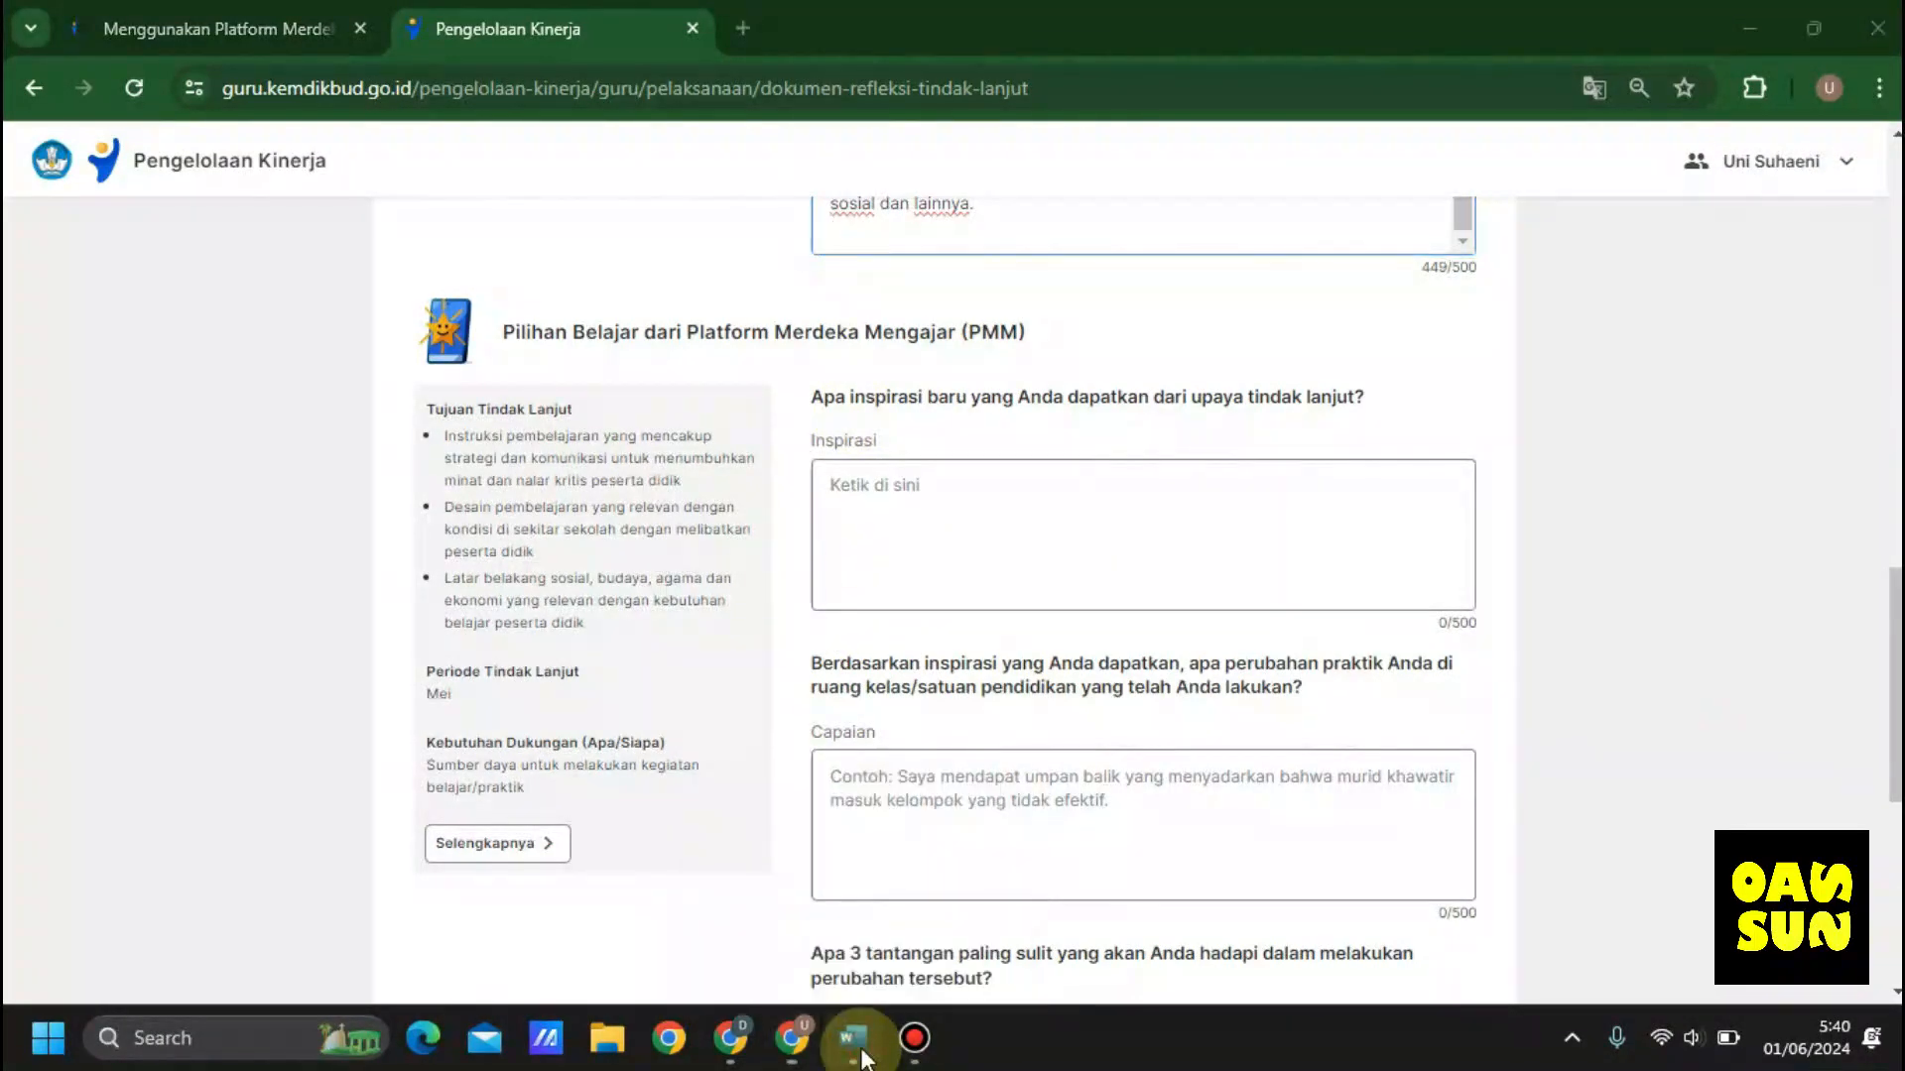
scroll(953, 605, "down", 5)
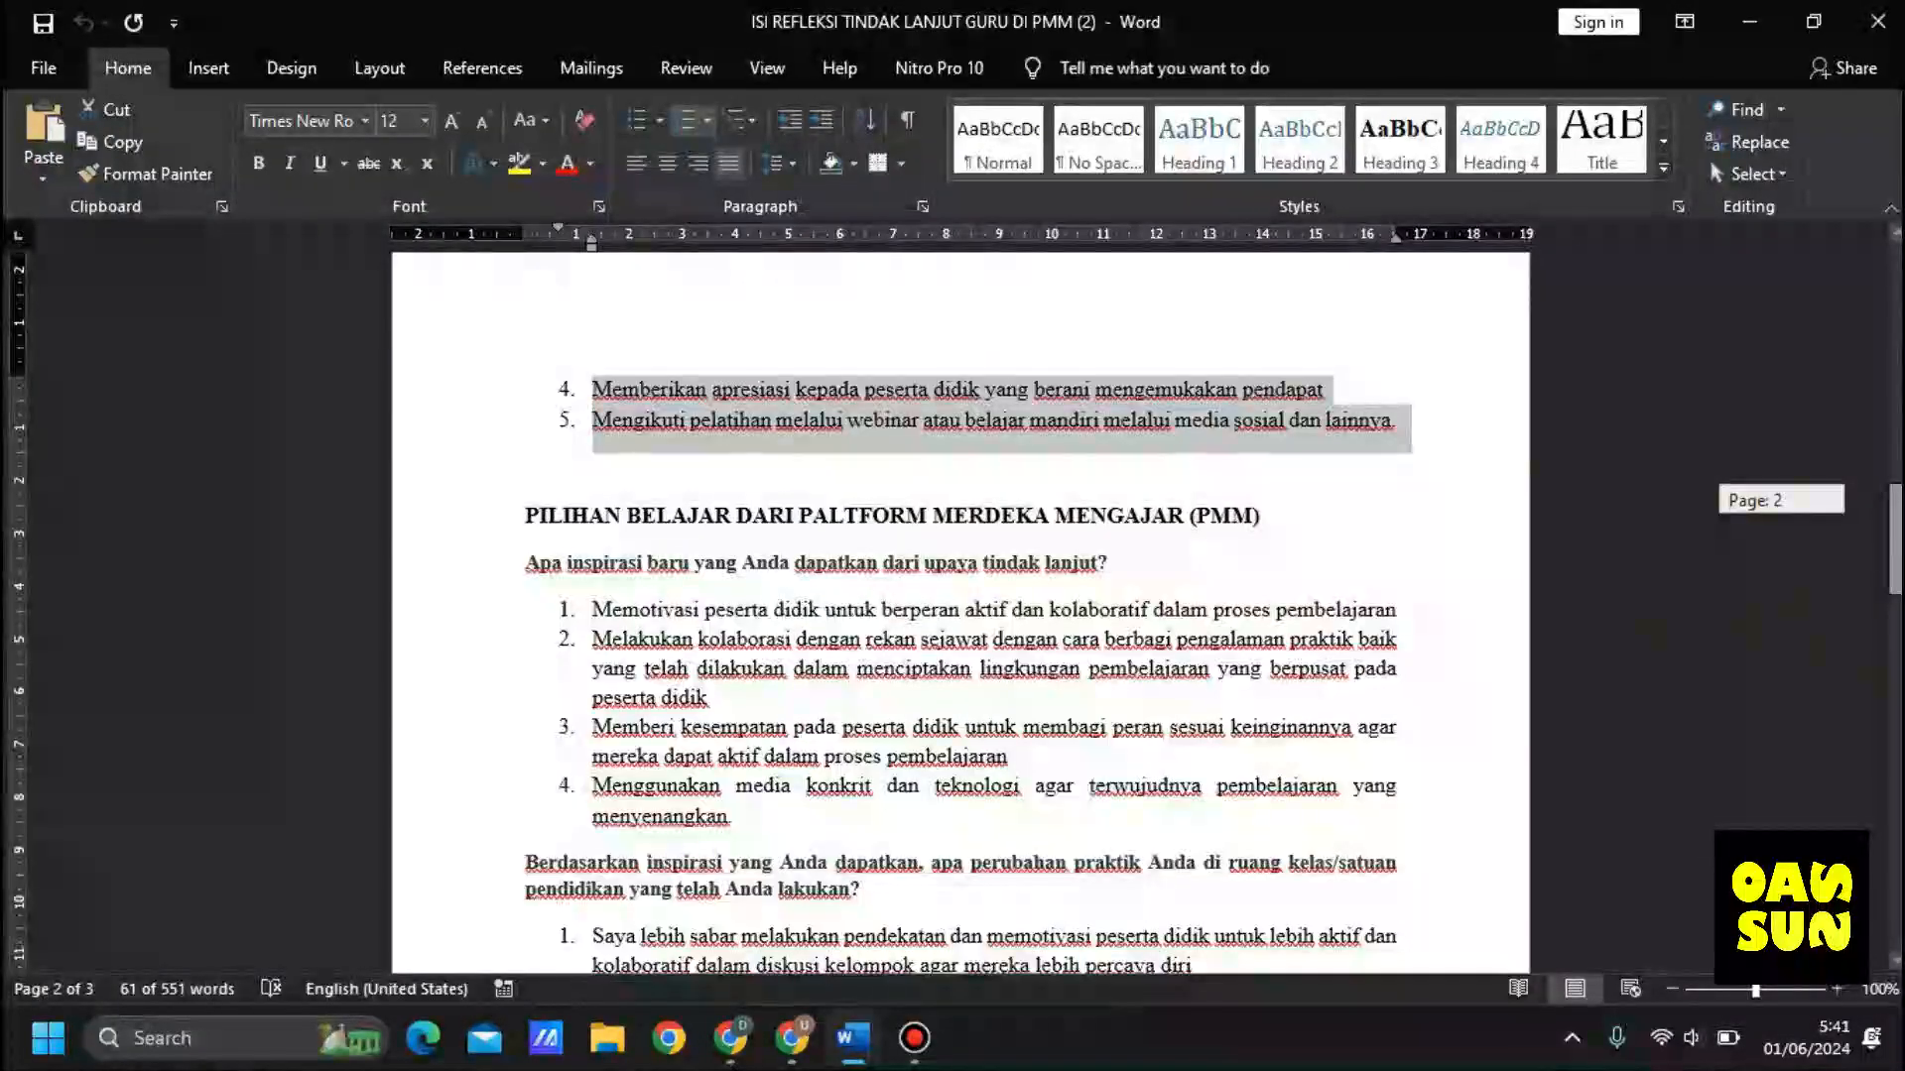
scroll(952, 615, "down", 2)
scroll(953, 615, "down", 1)
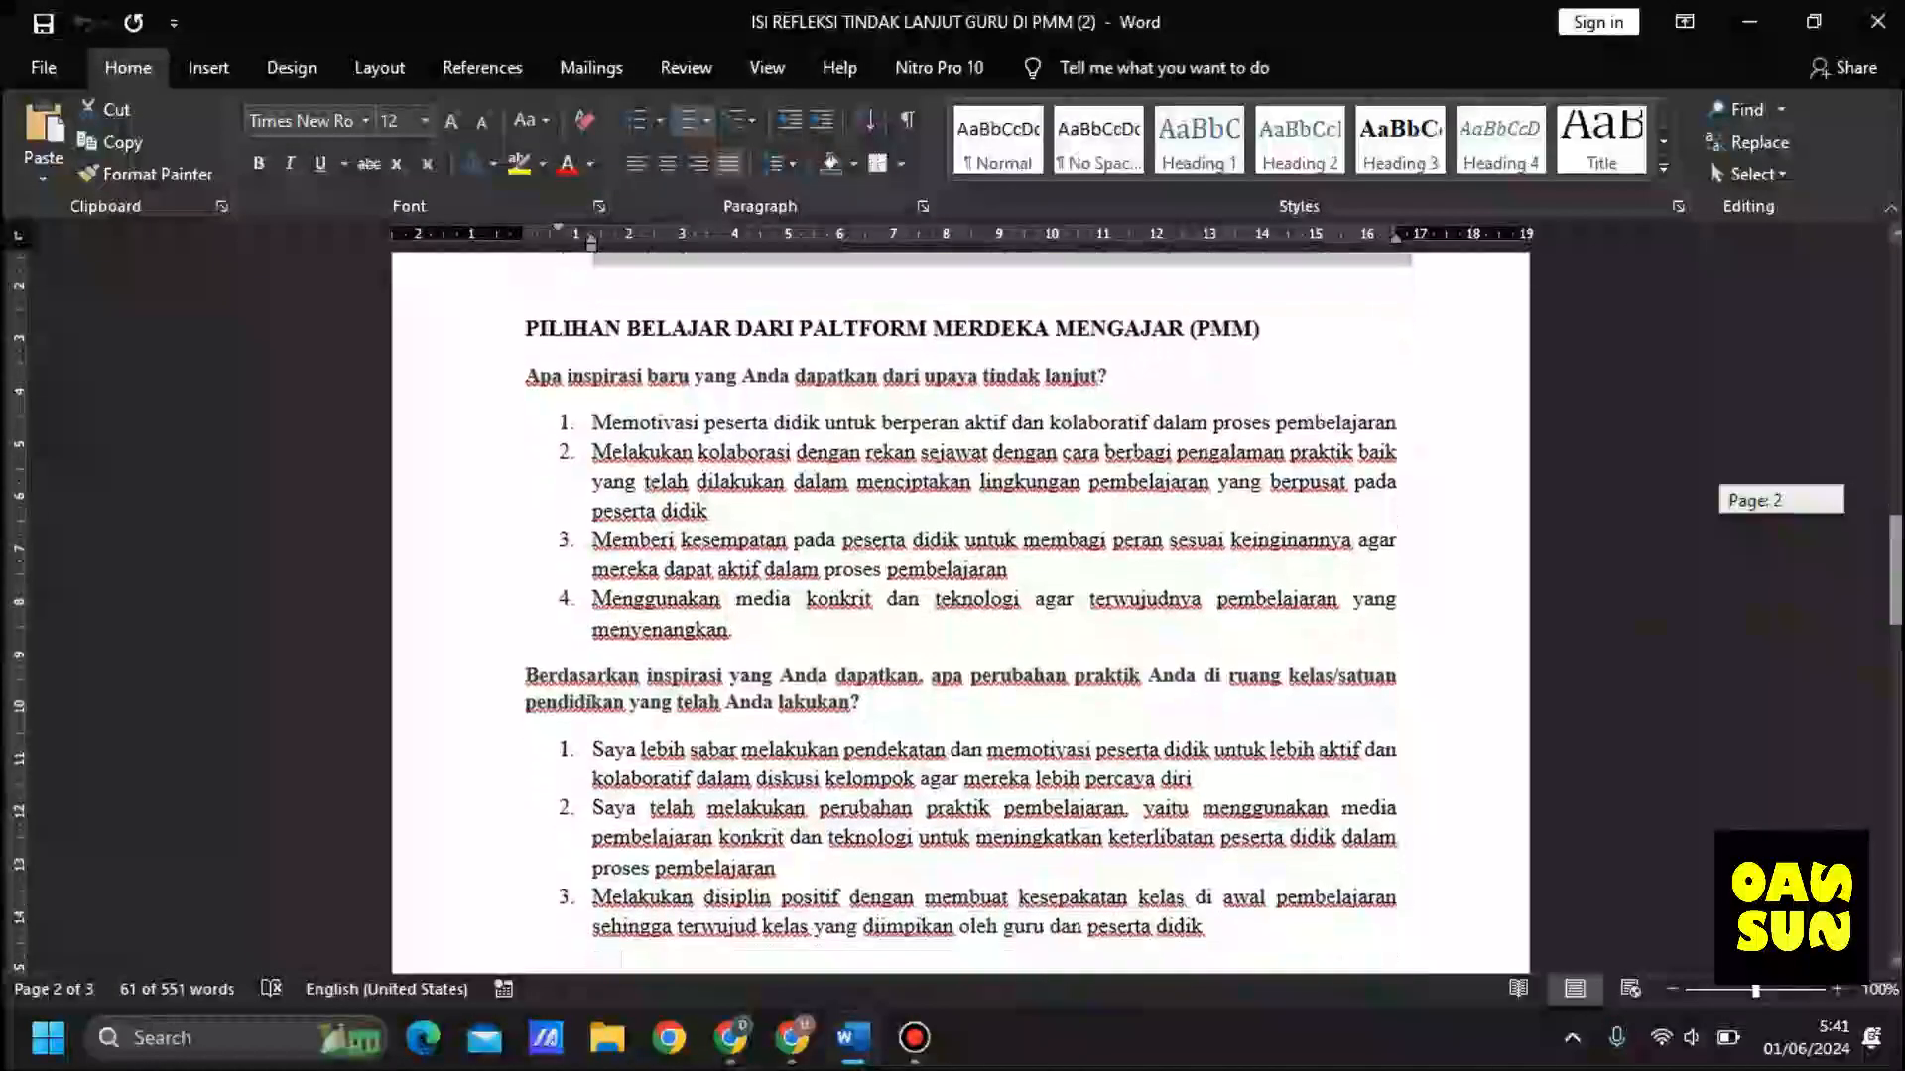
left_click_drag(586, 407, 767, 615)
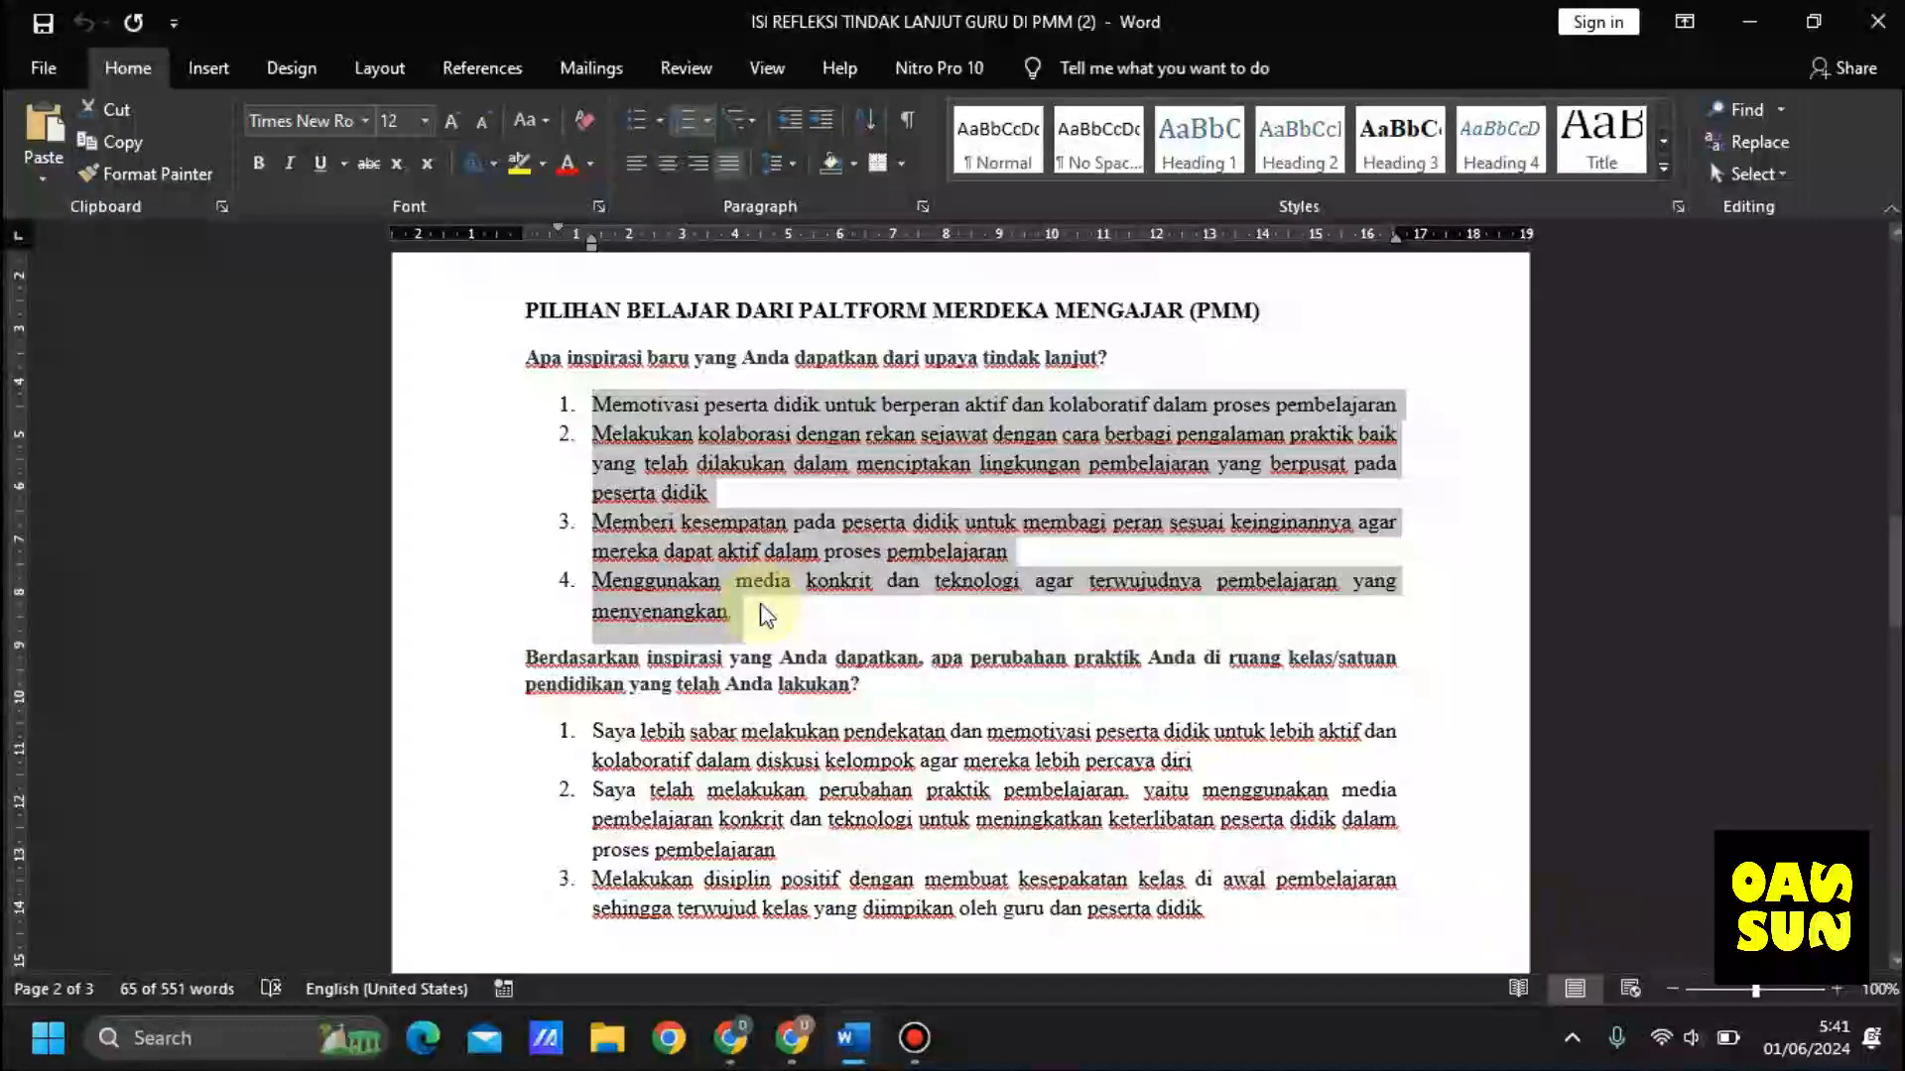
left_click(791, 1038)
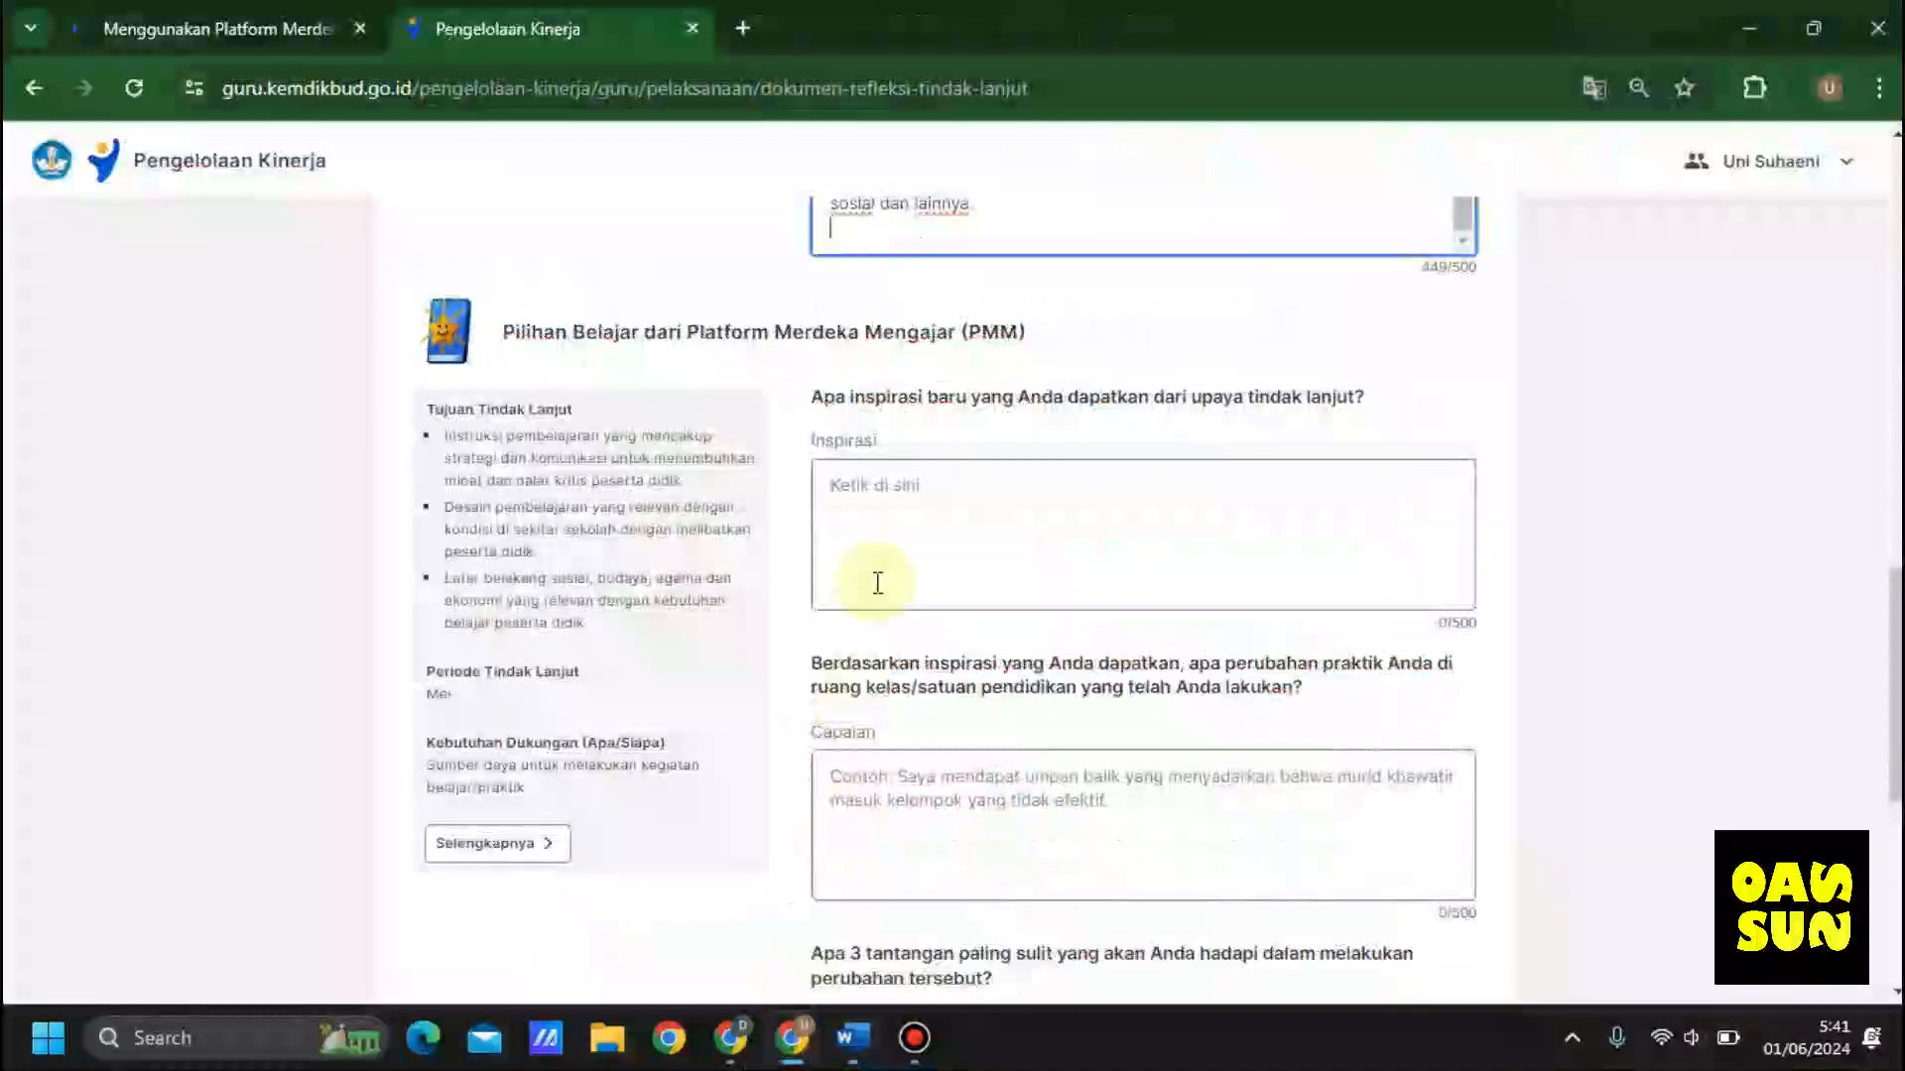
left_click(901, 527)
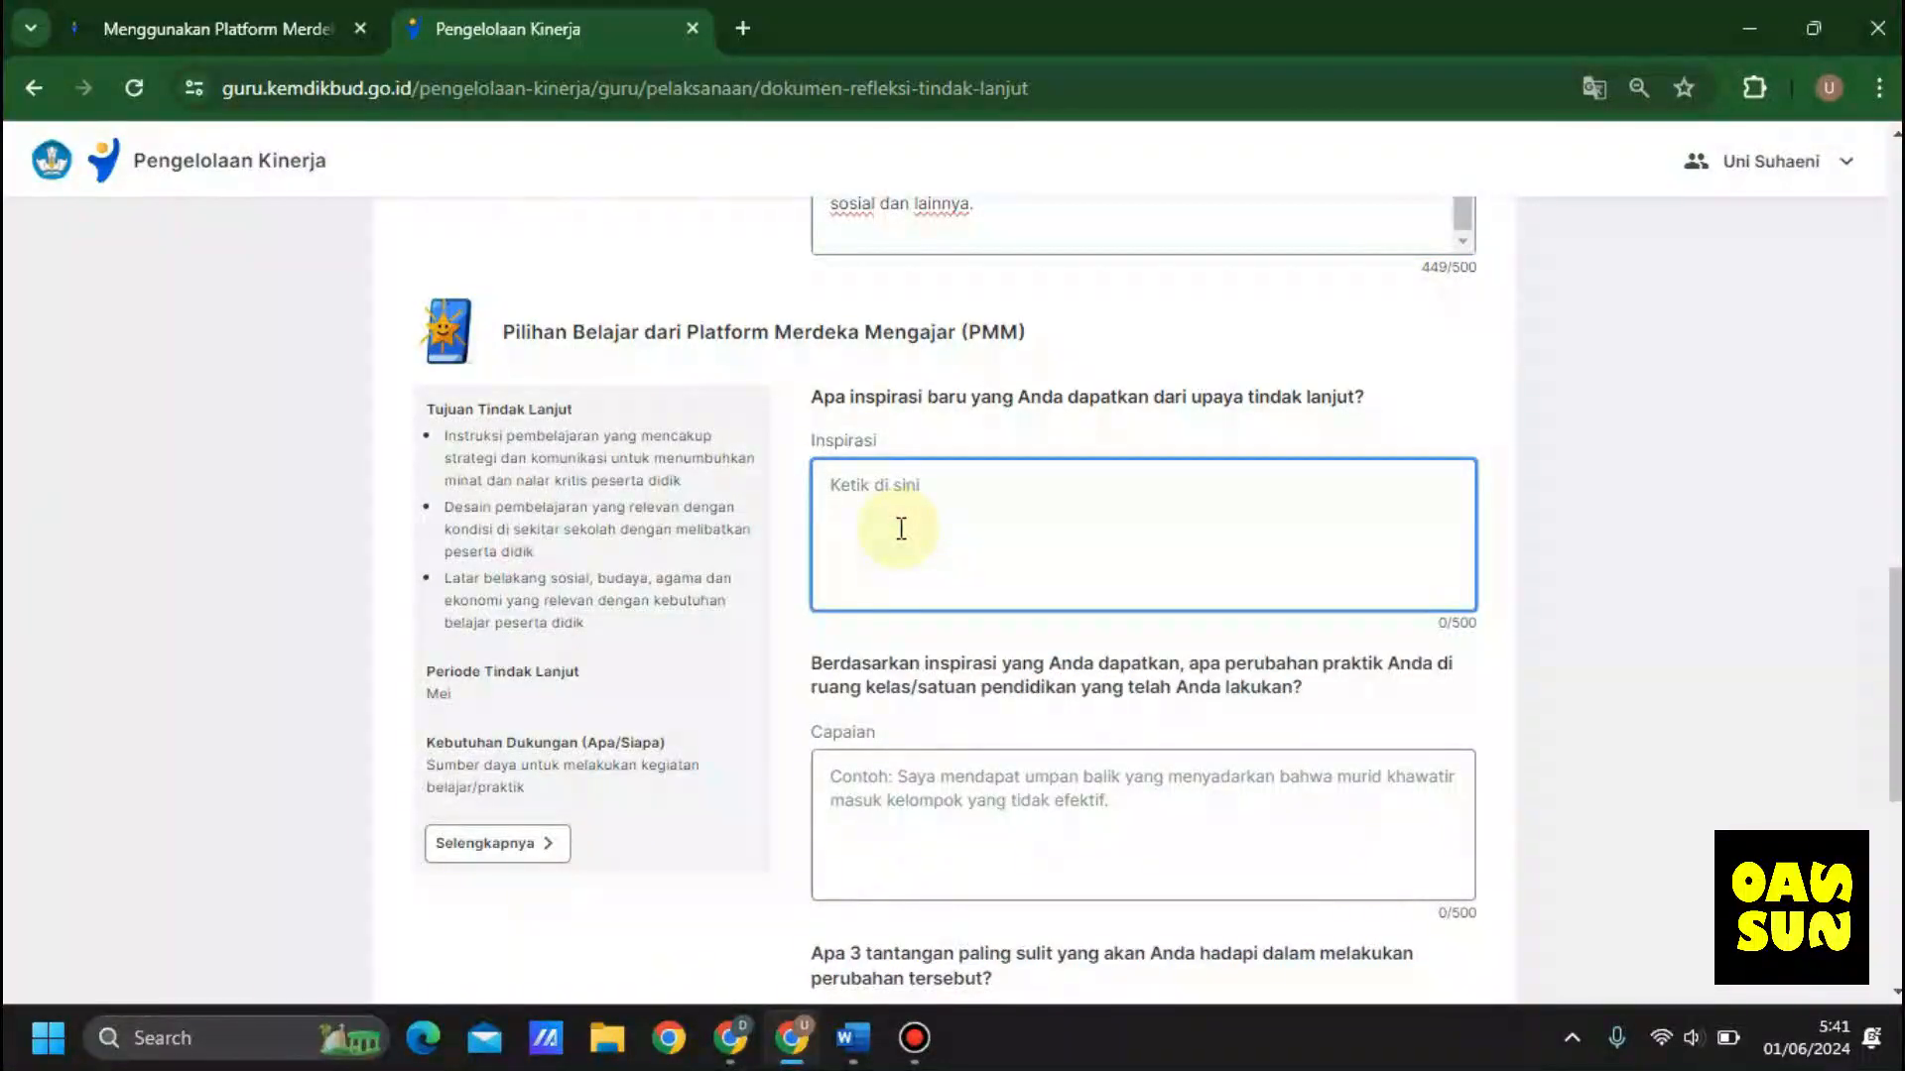
key("ctrl+v")
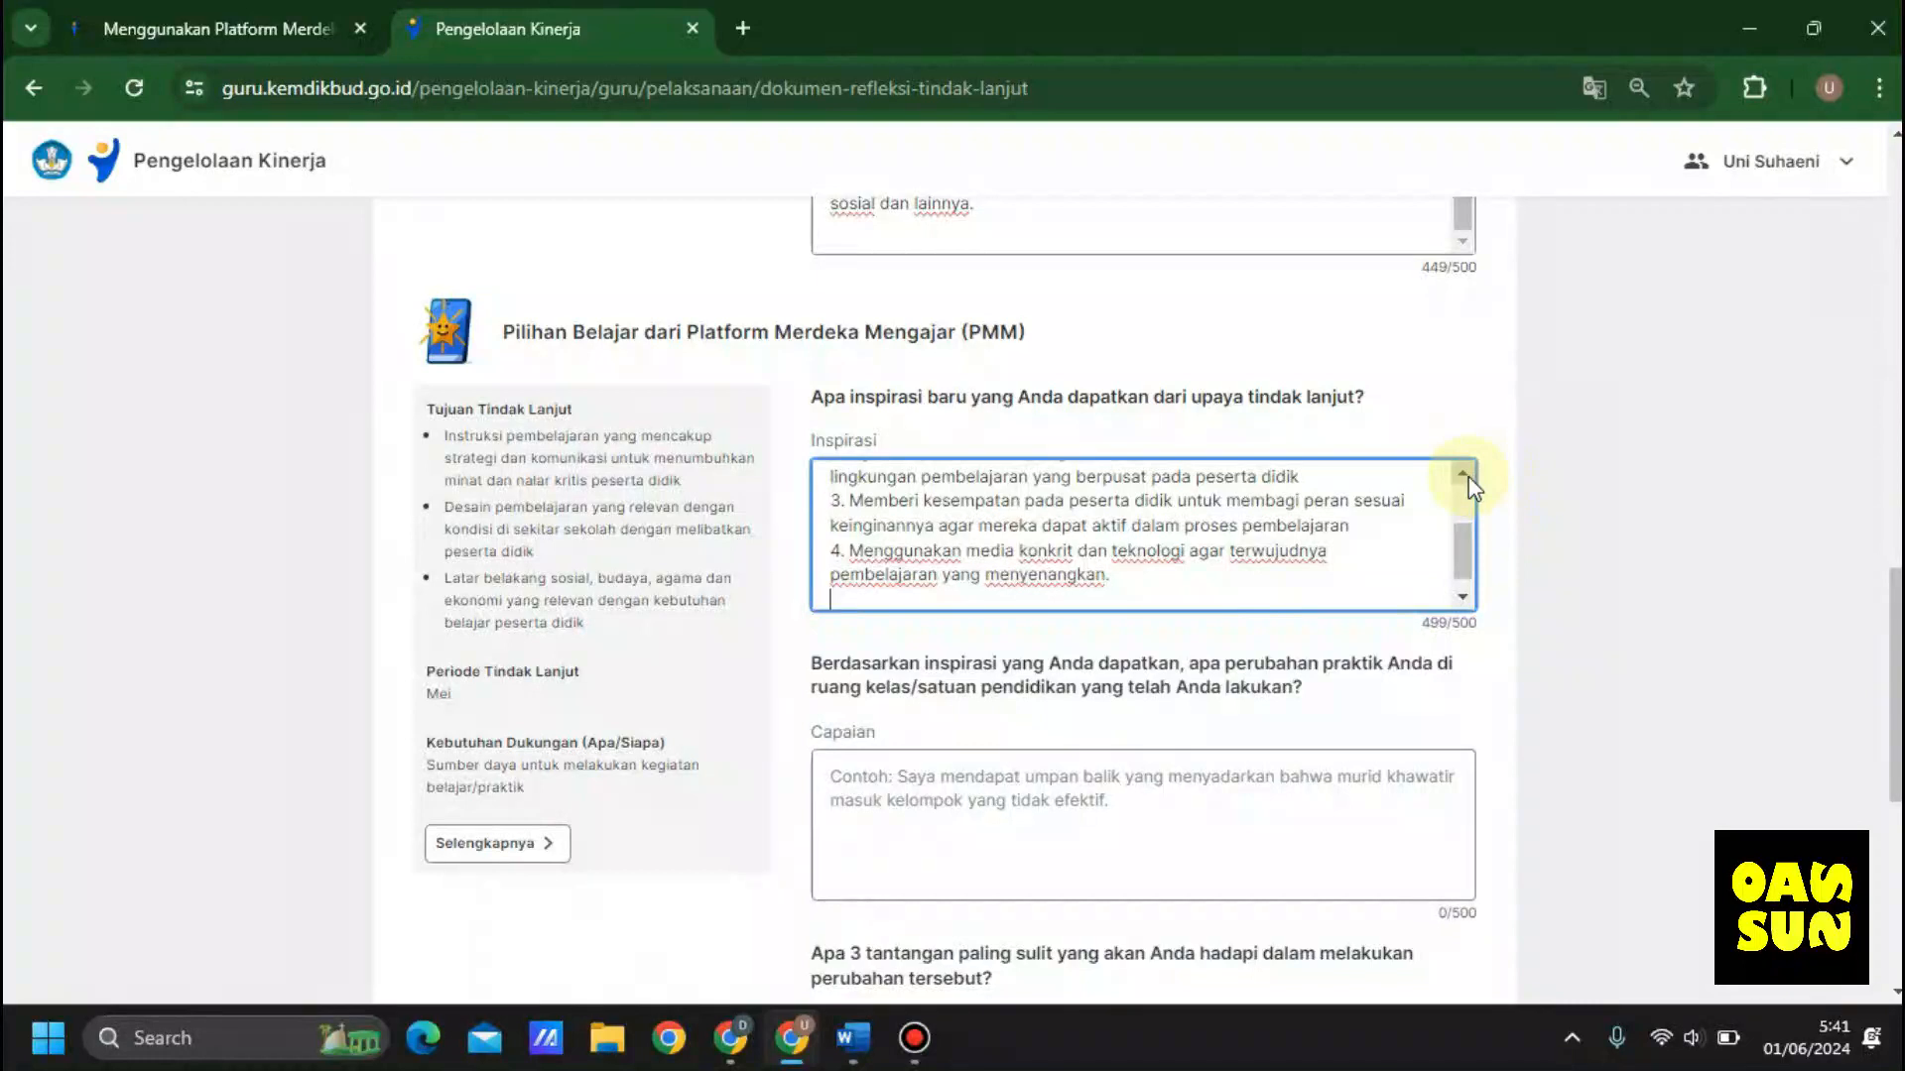
scroll(1469, 481, "up", 3)
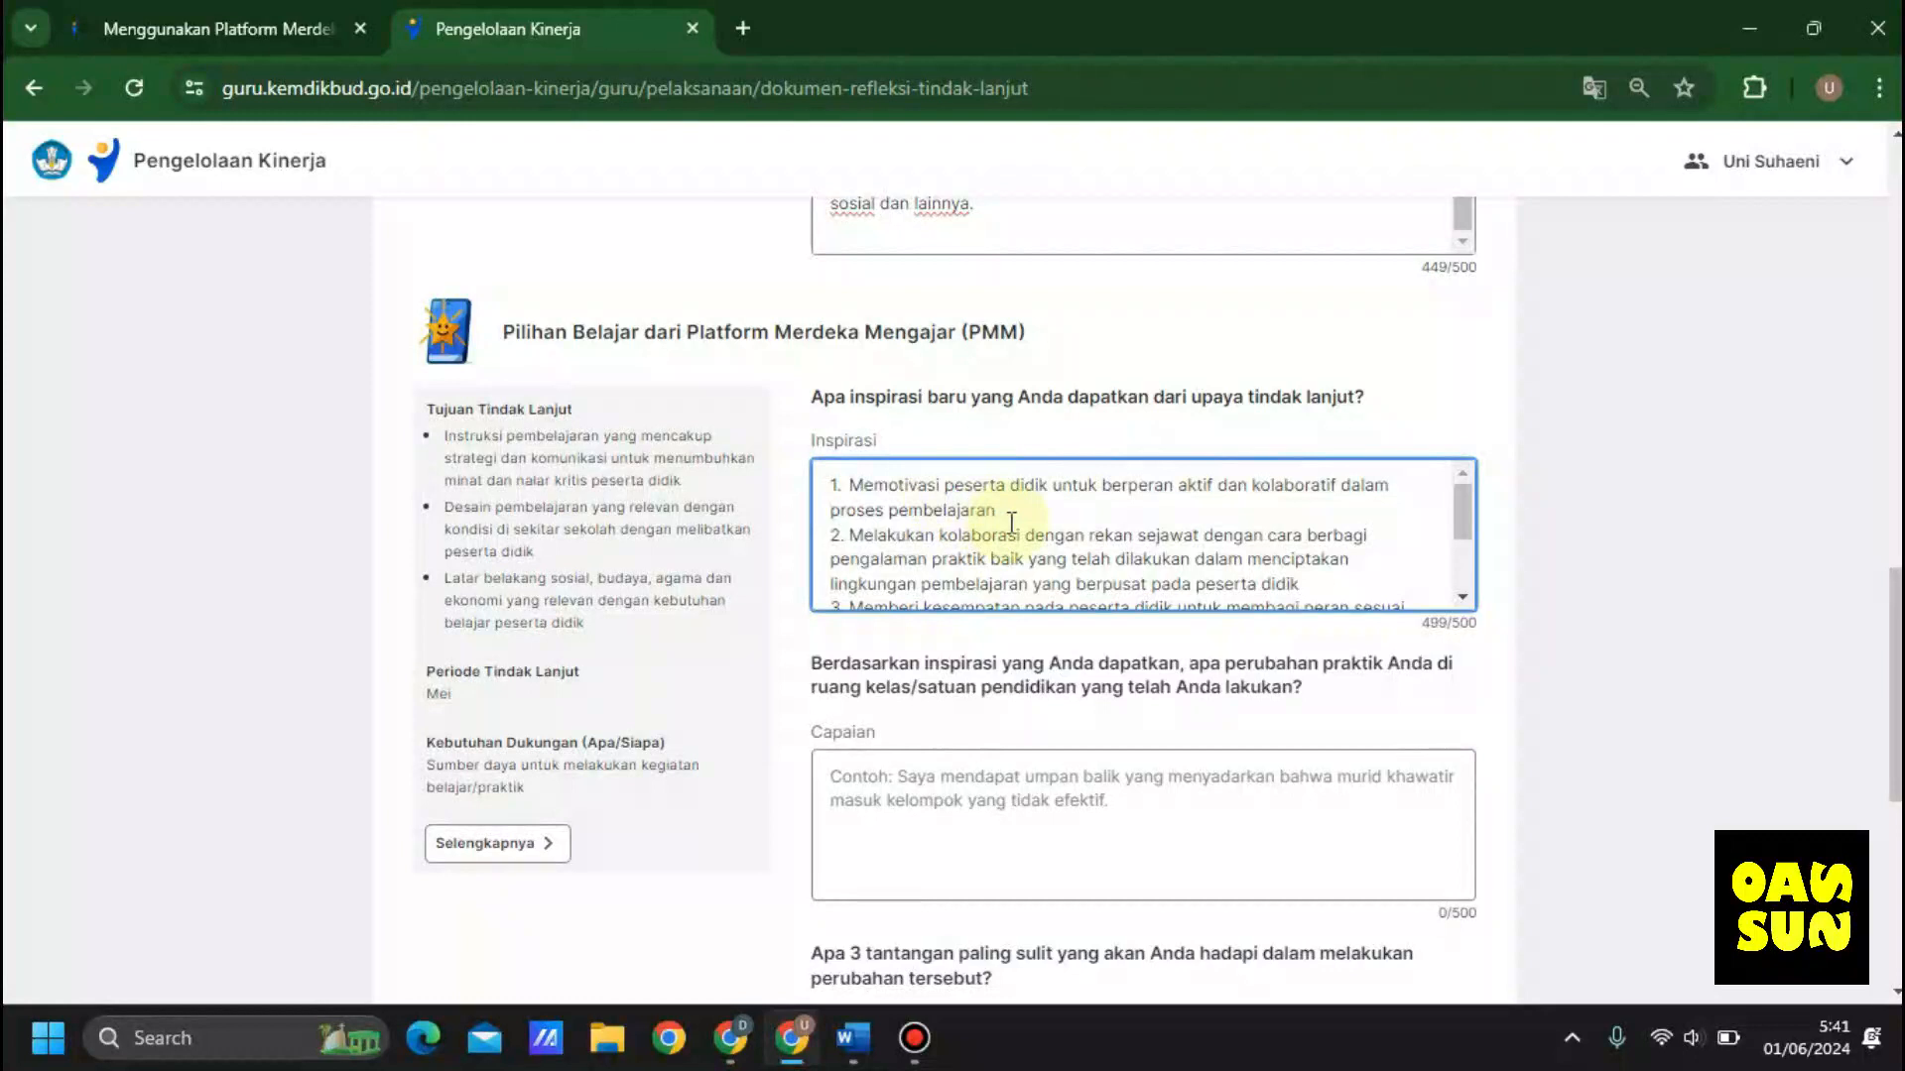
left_click(1464, 596)
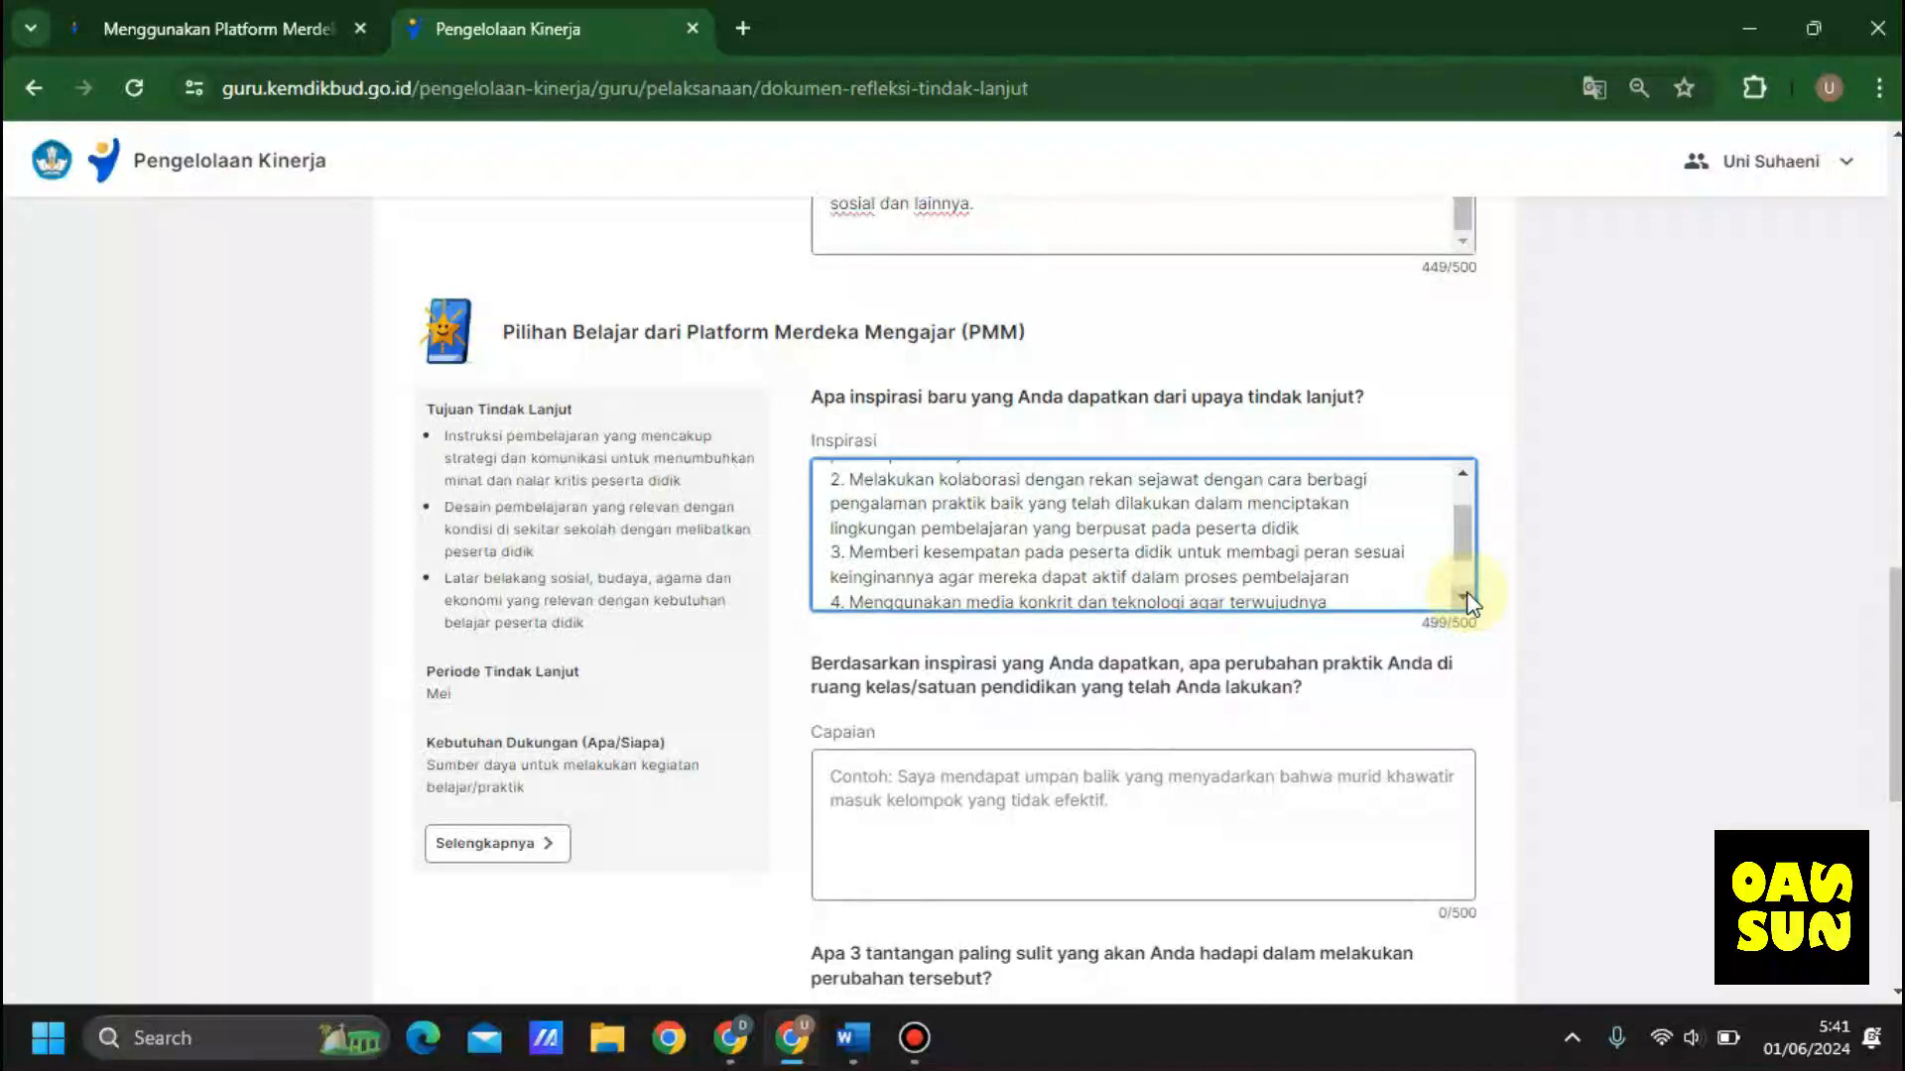
left_click(1465, 595)
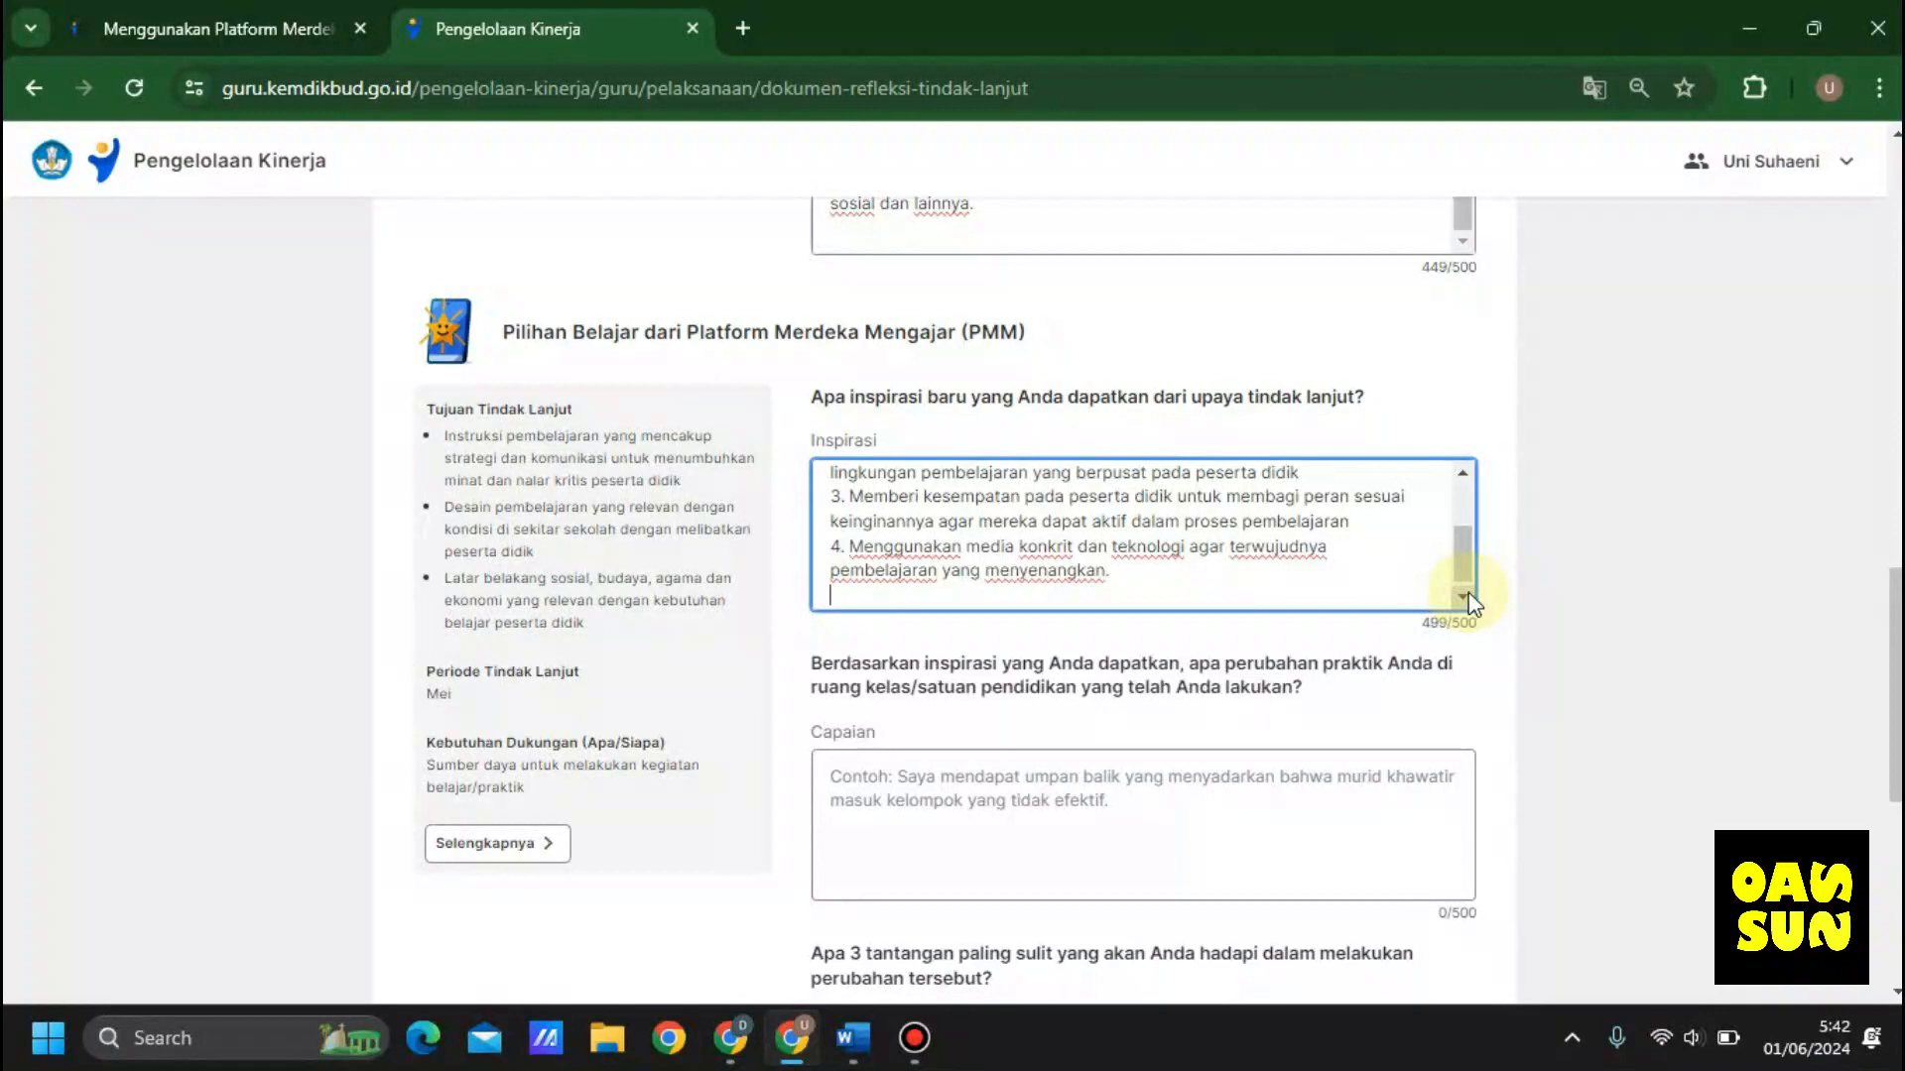
Step: Copy the three-point answer starting with "Saya lebih sabar melakukan pendekatan" from the Word document into the PMM section's Capaian field and review it
left_click(950, 825)
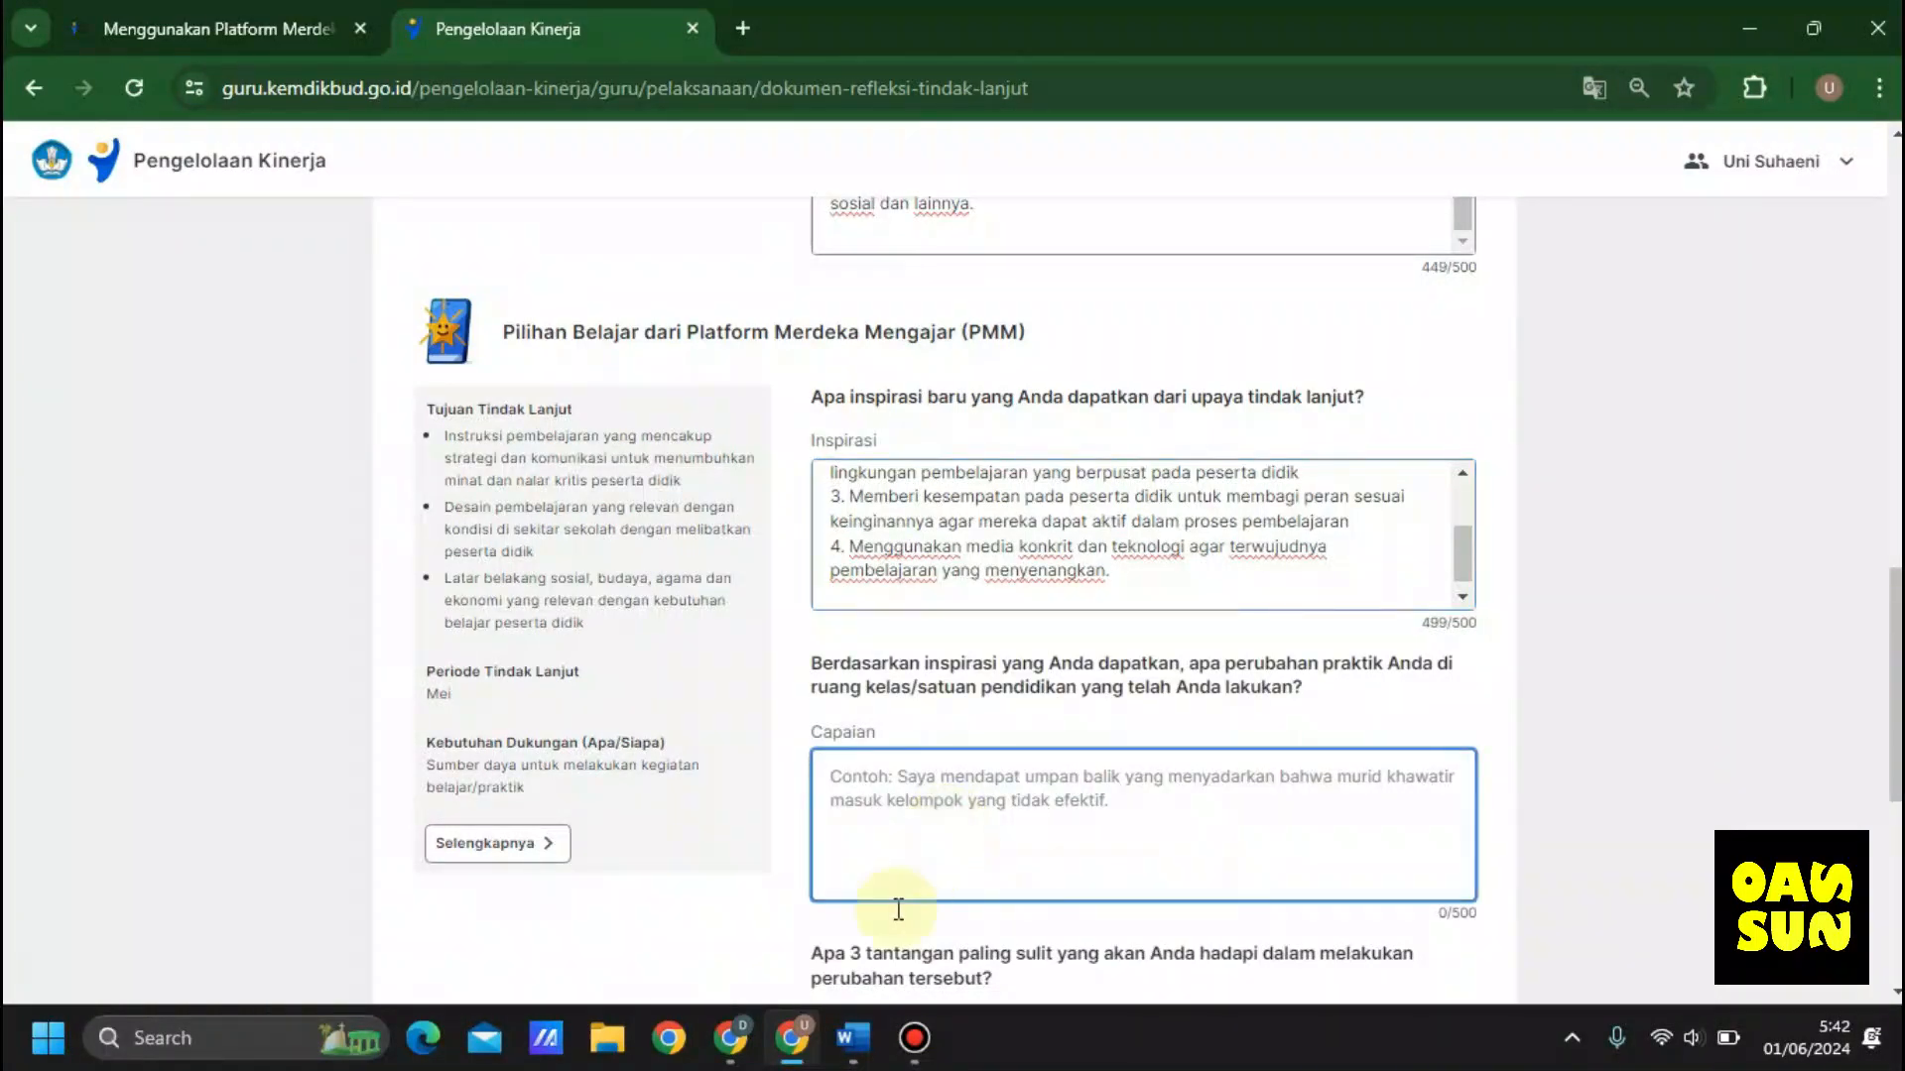
left_click(853, 1038)
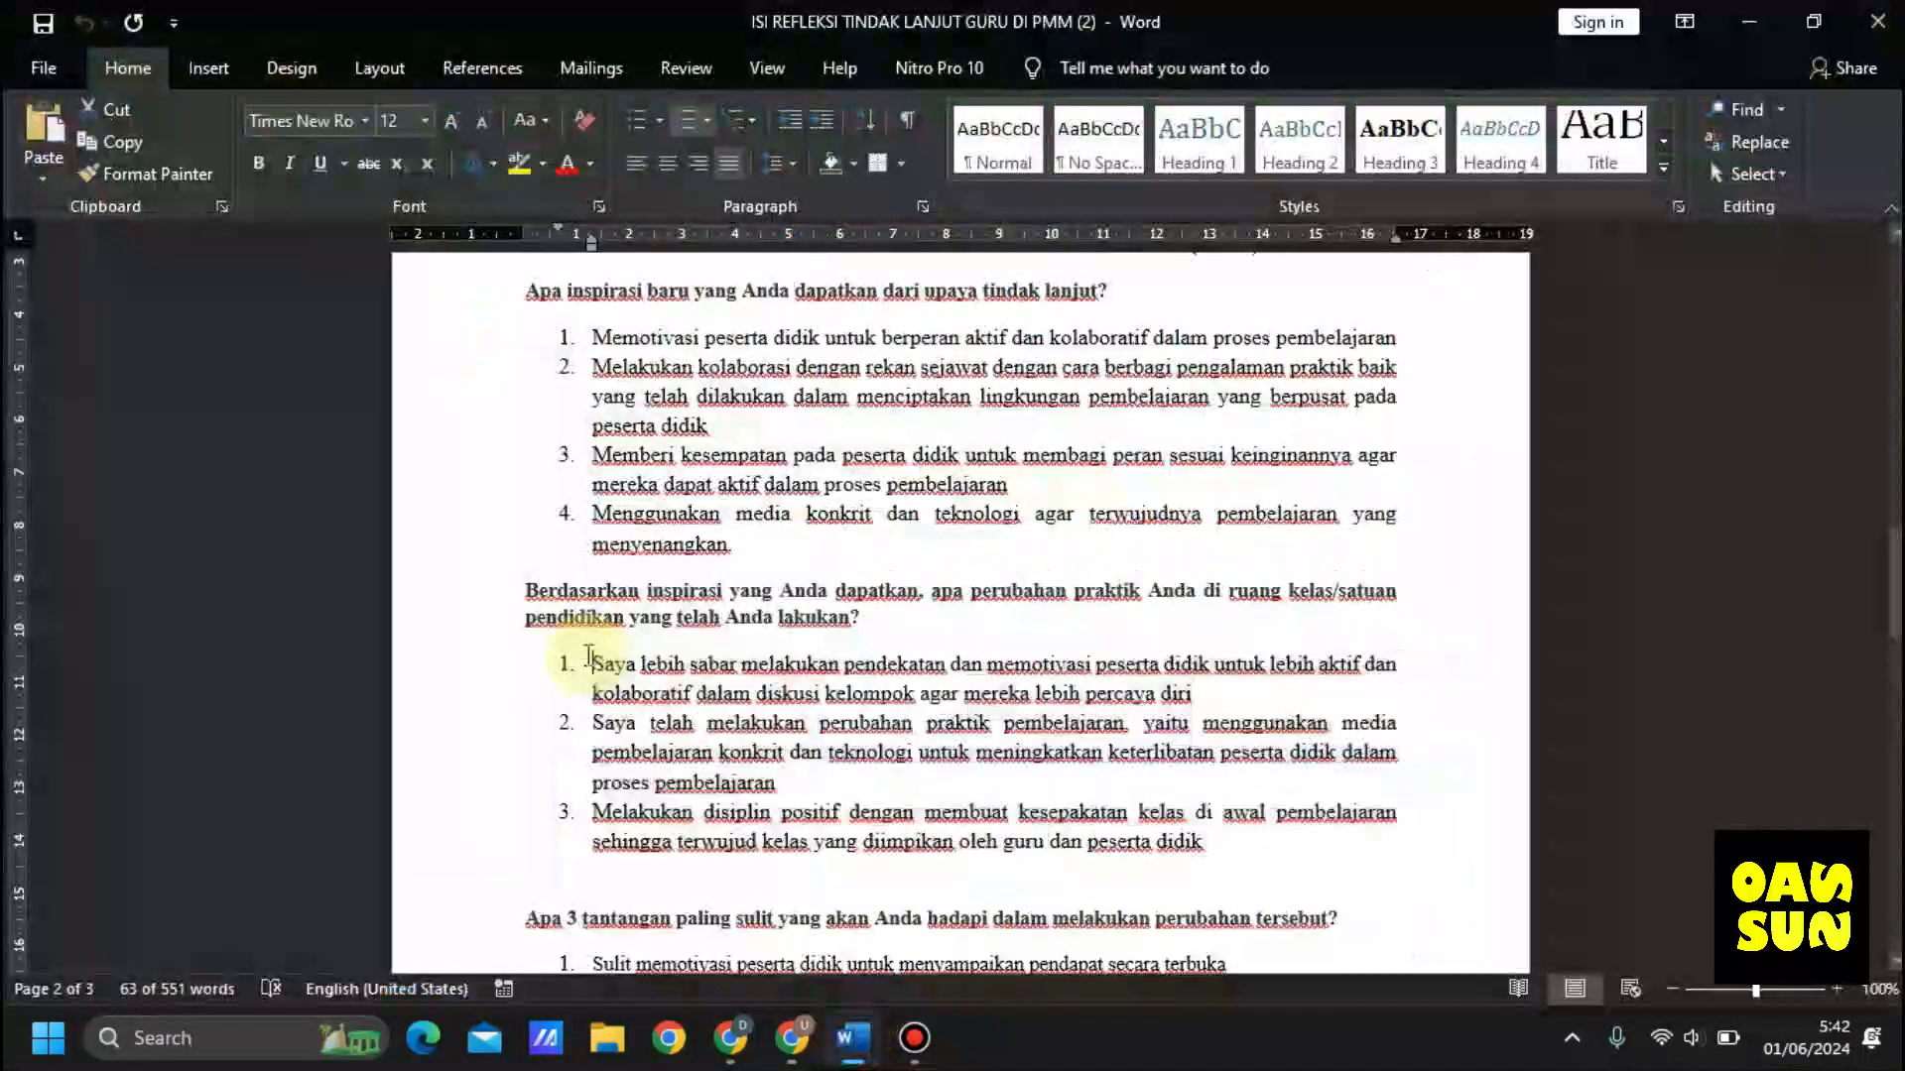
left_click_drag(592, 663, 1248, 843)
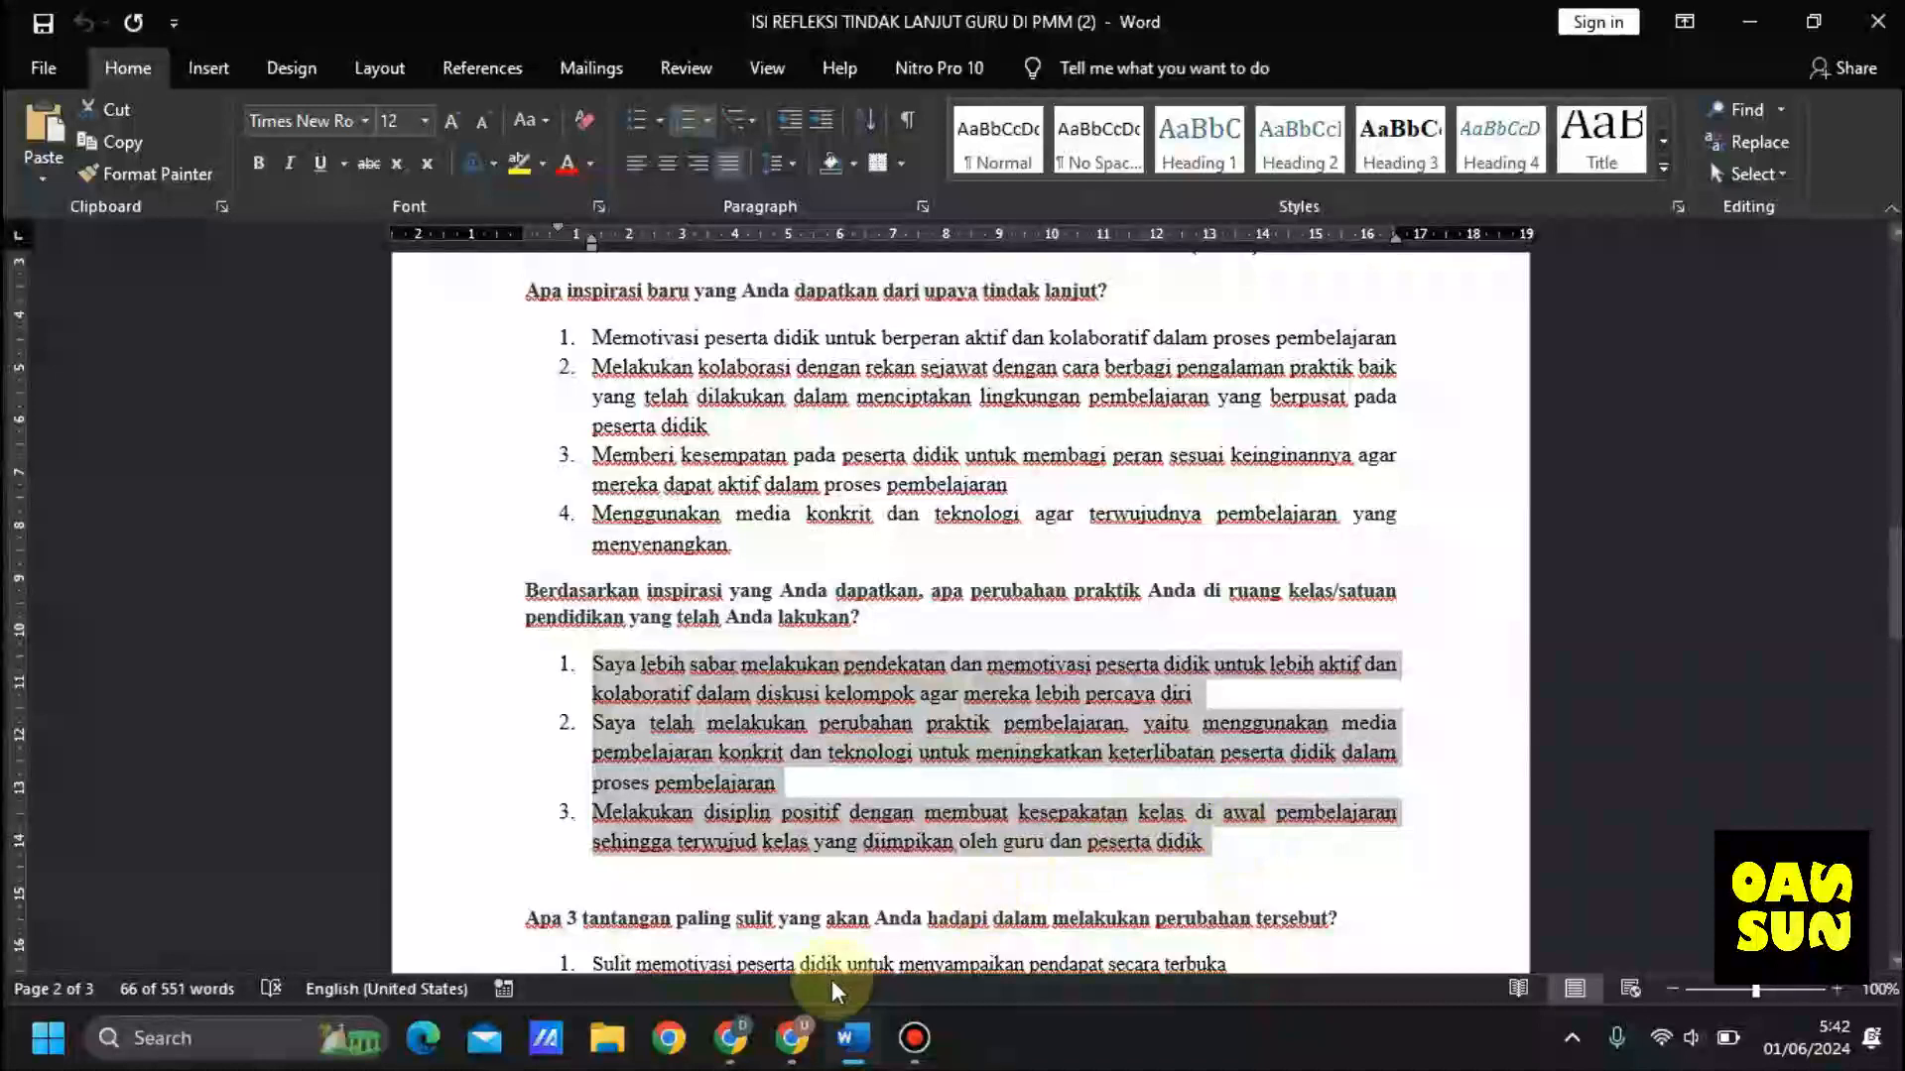
left_click(793, 1037)
left_click(965, 786)
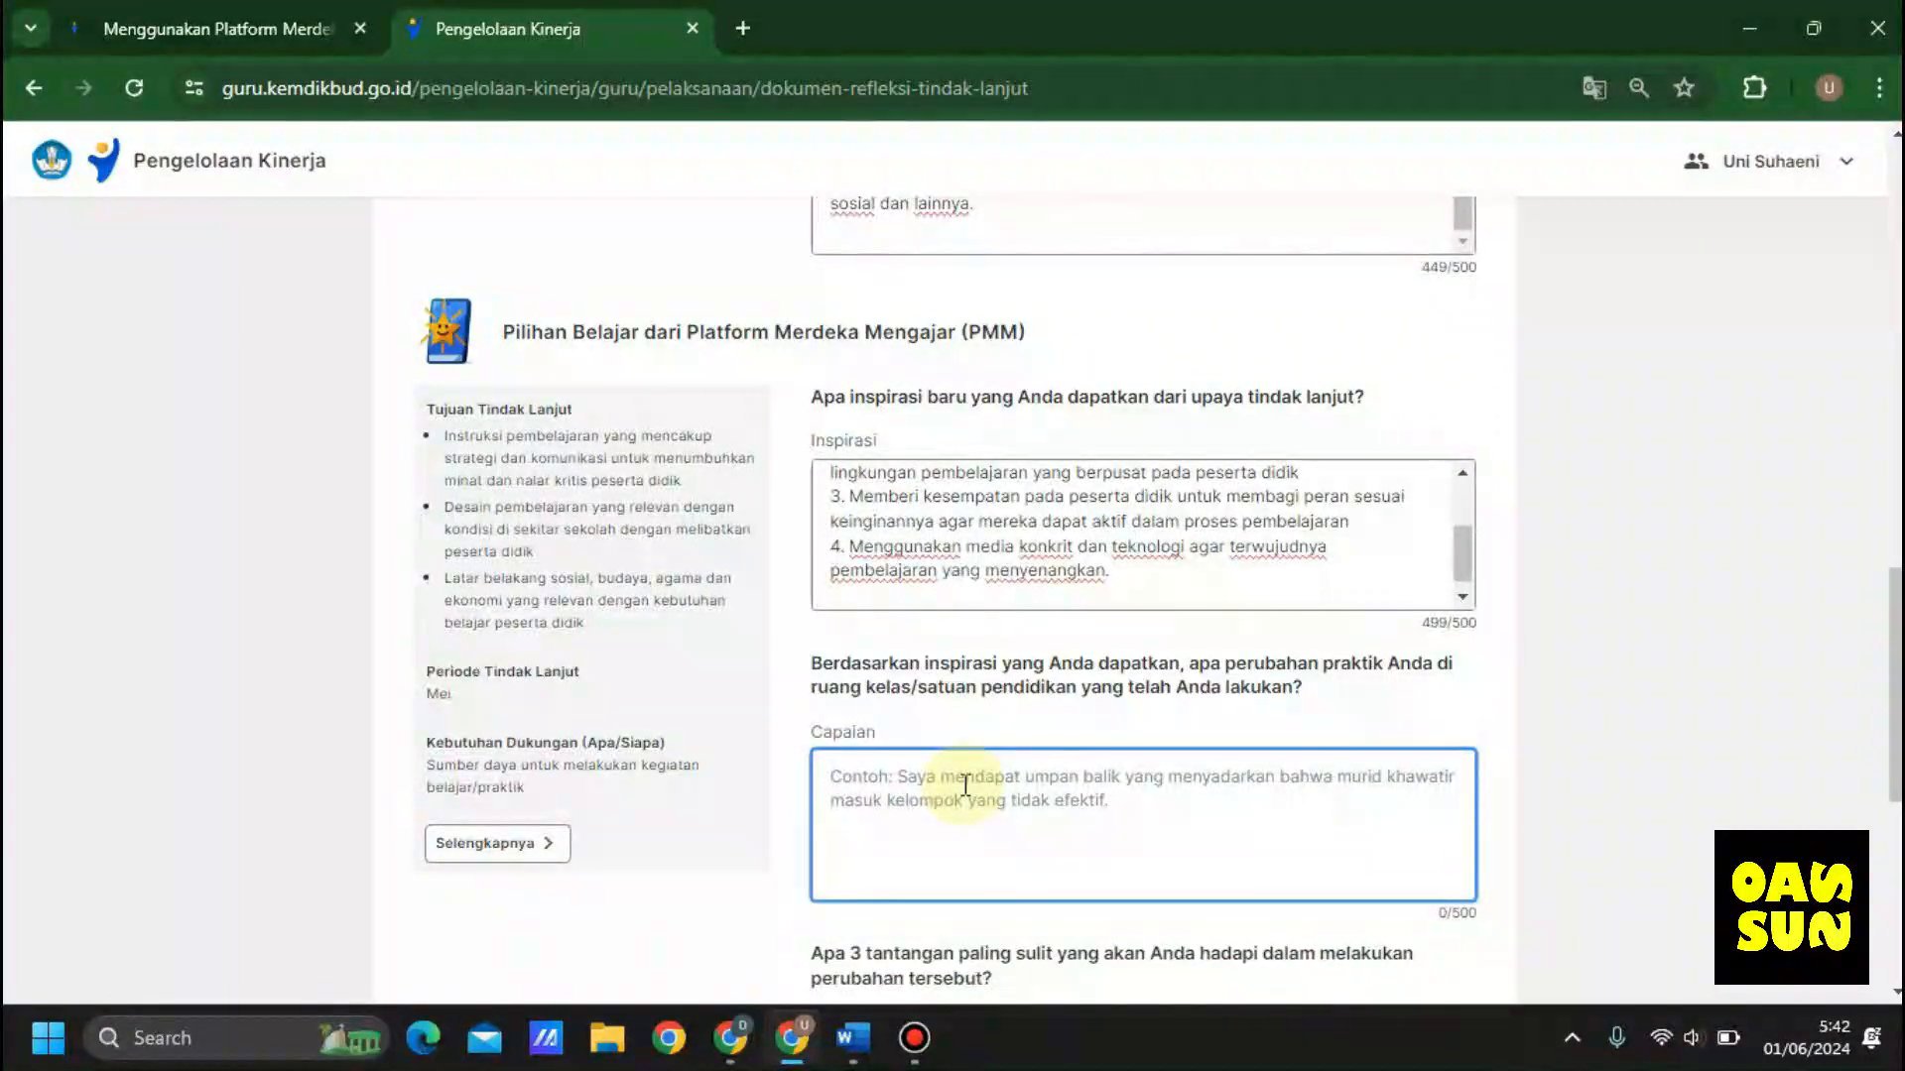
key("ctrl+v")
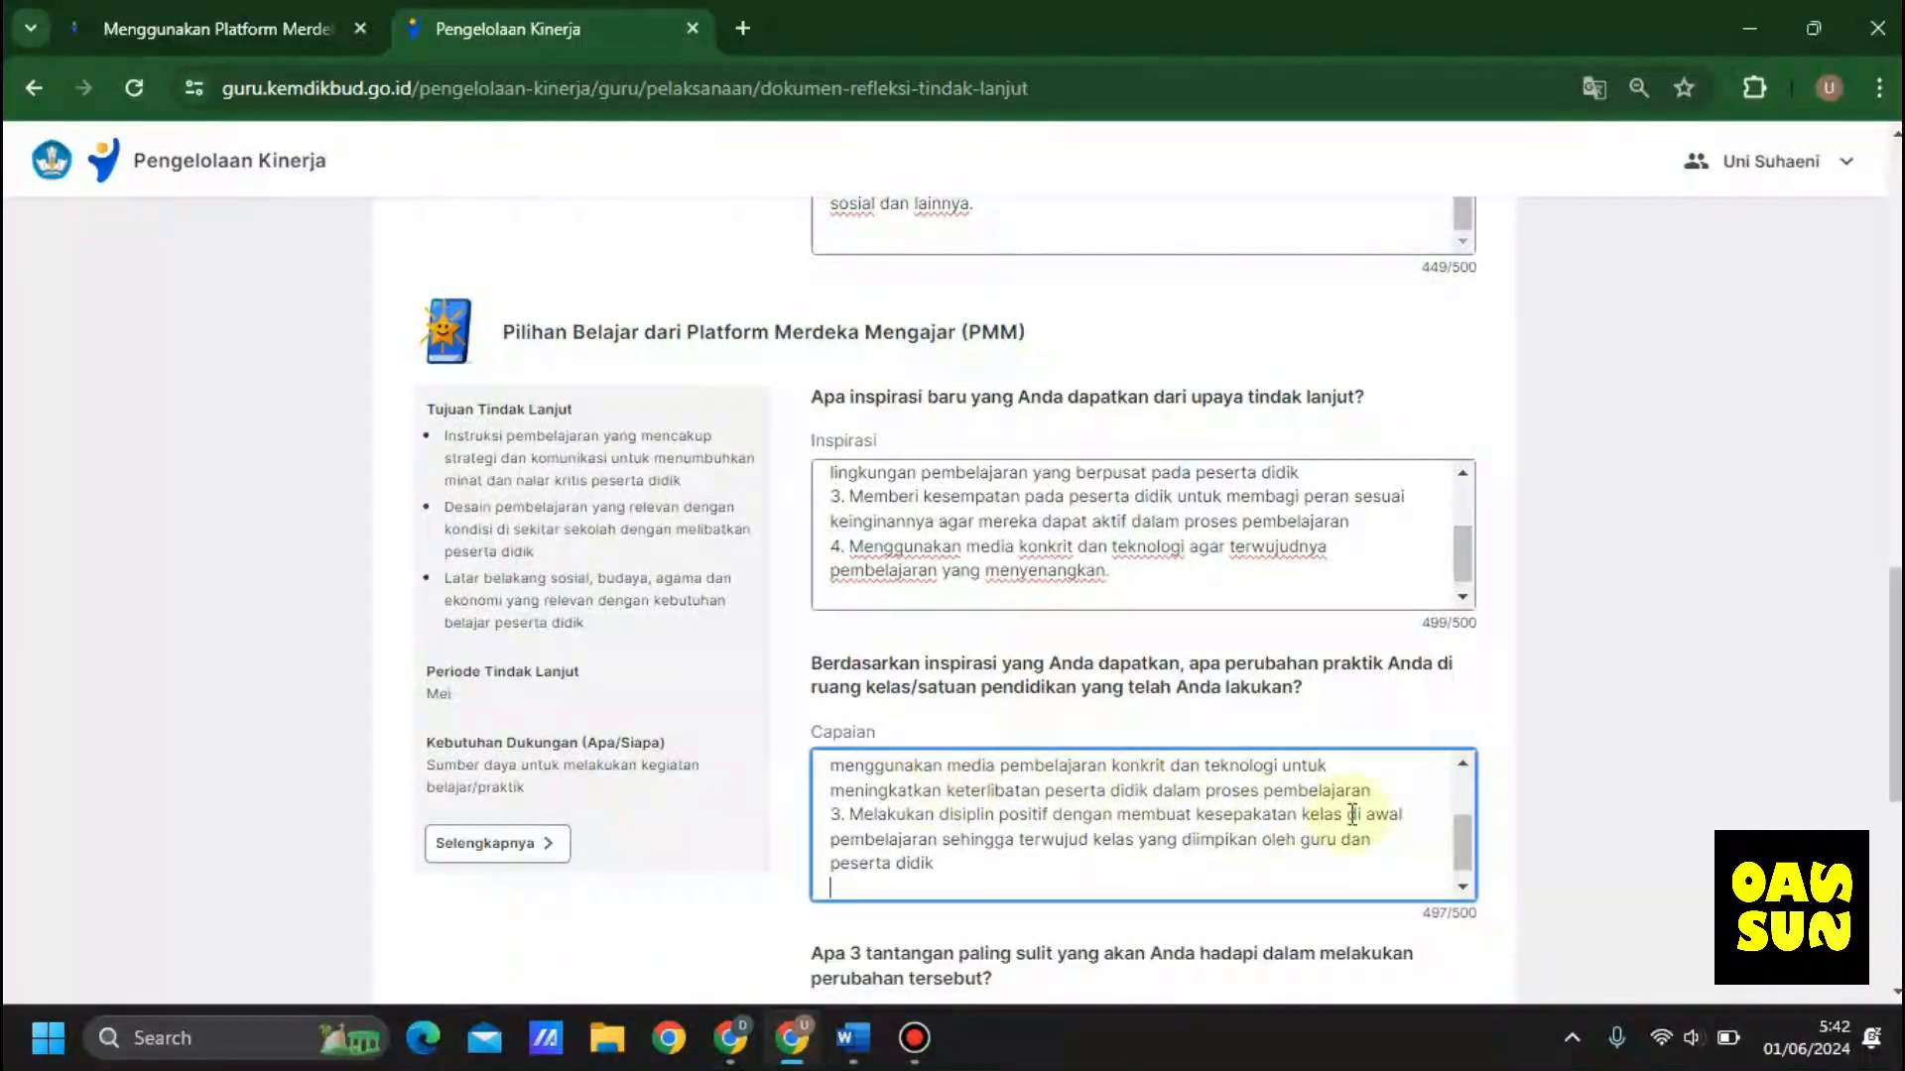
left_click(1462, 764)
left_click(1461, 764)
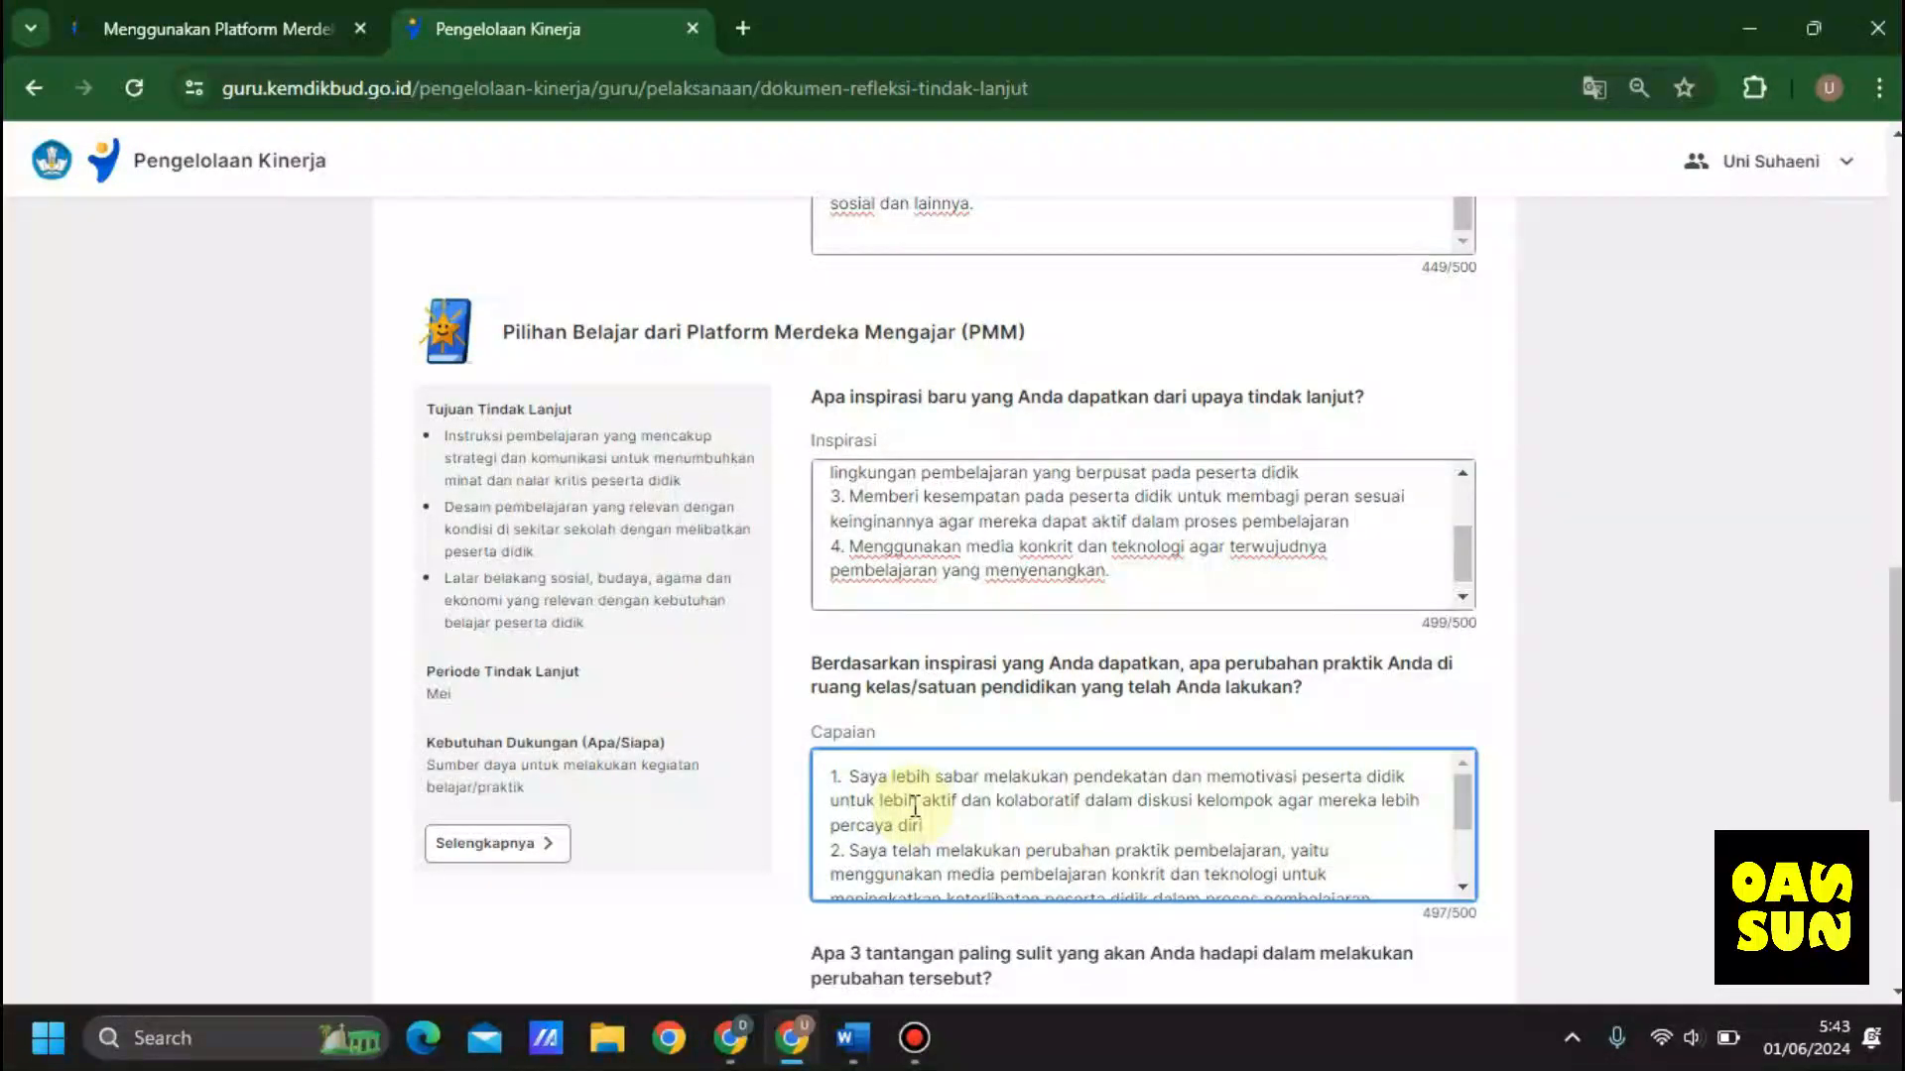
left_click(1466, 885)
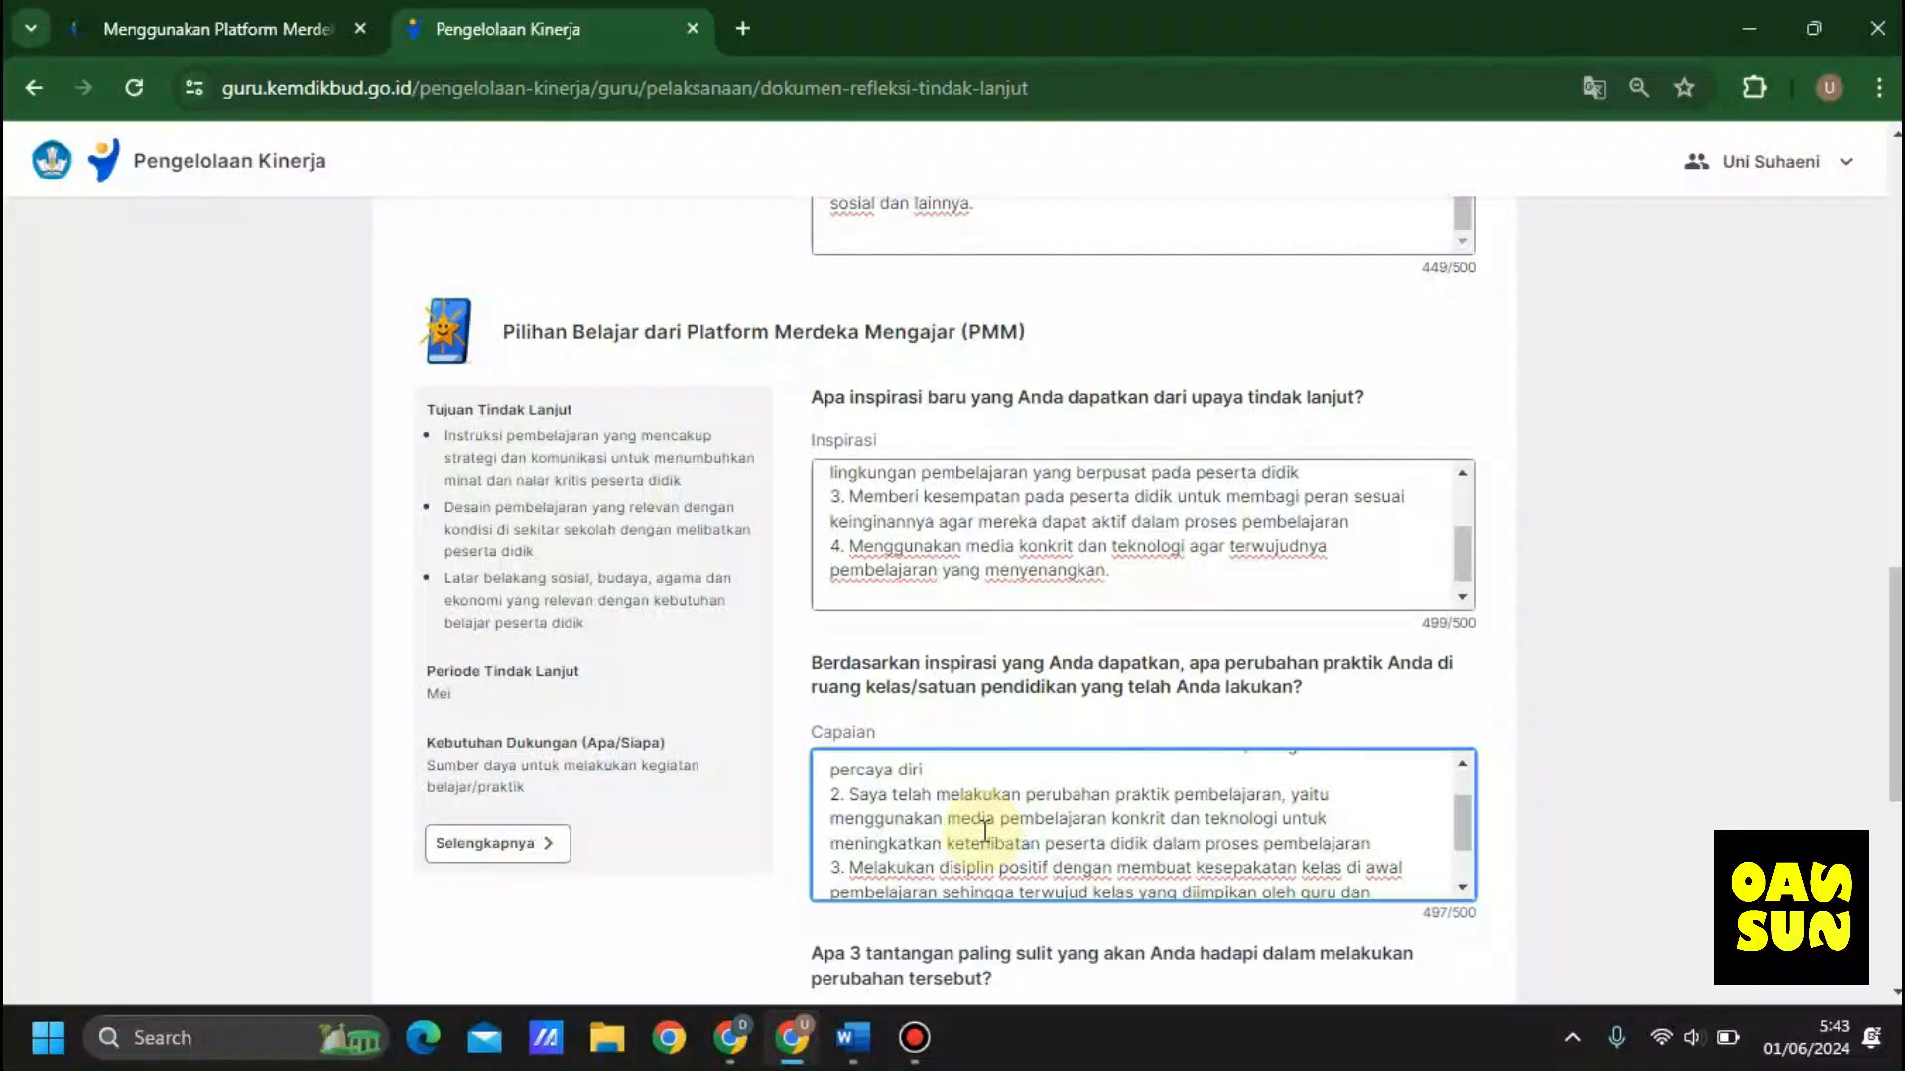
left_click(1461, 887)
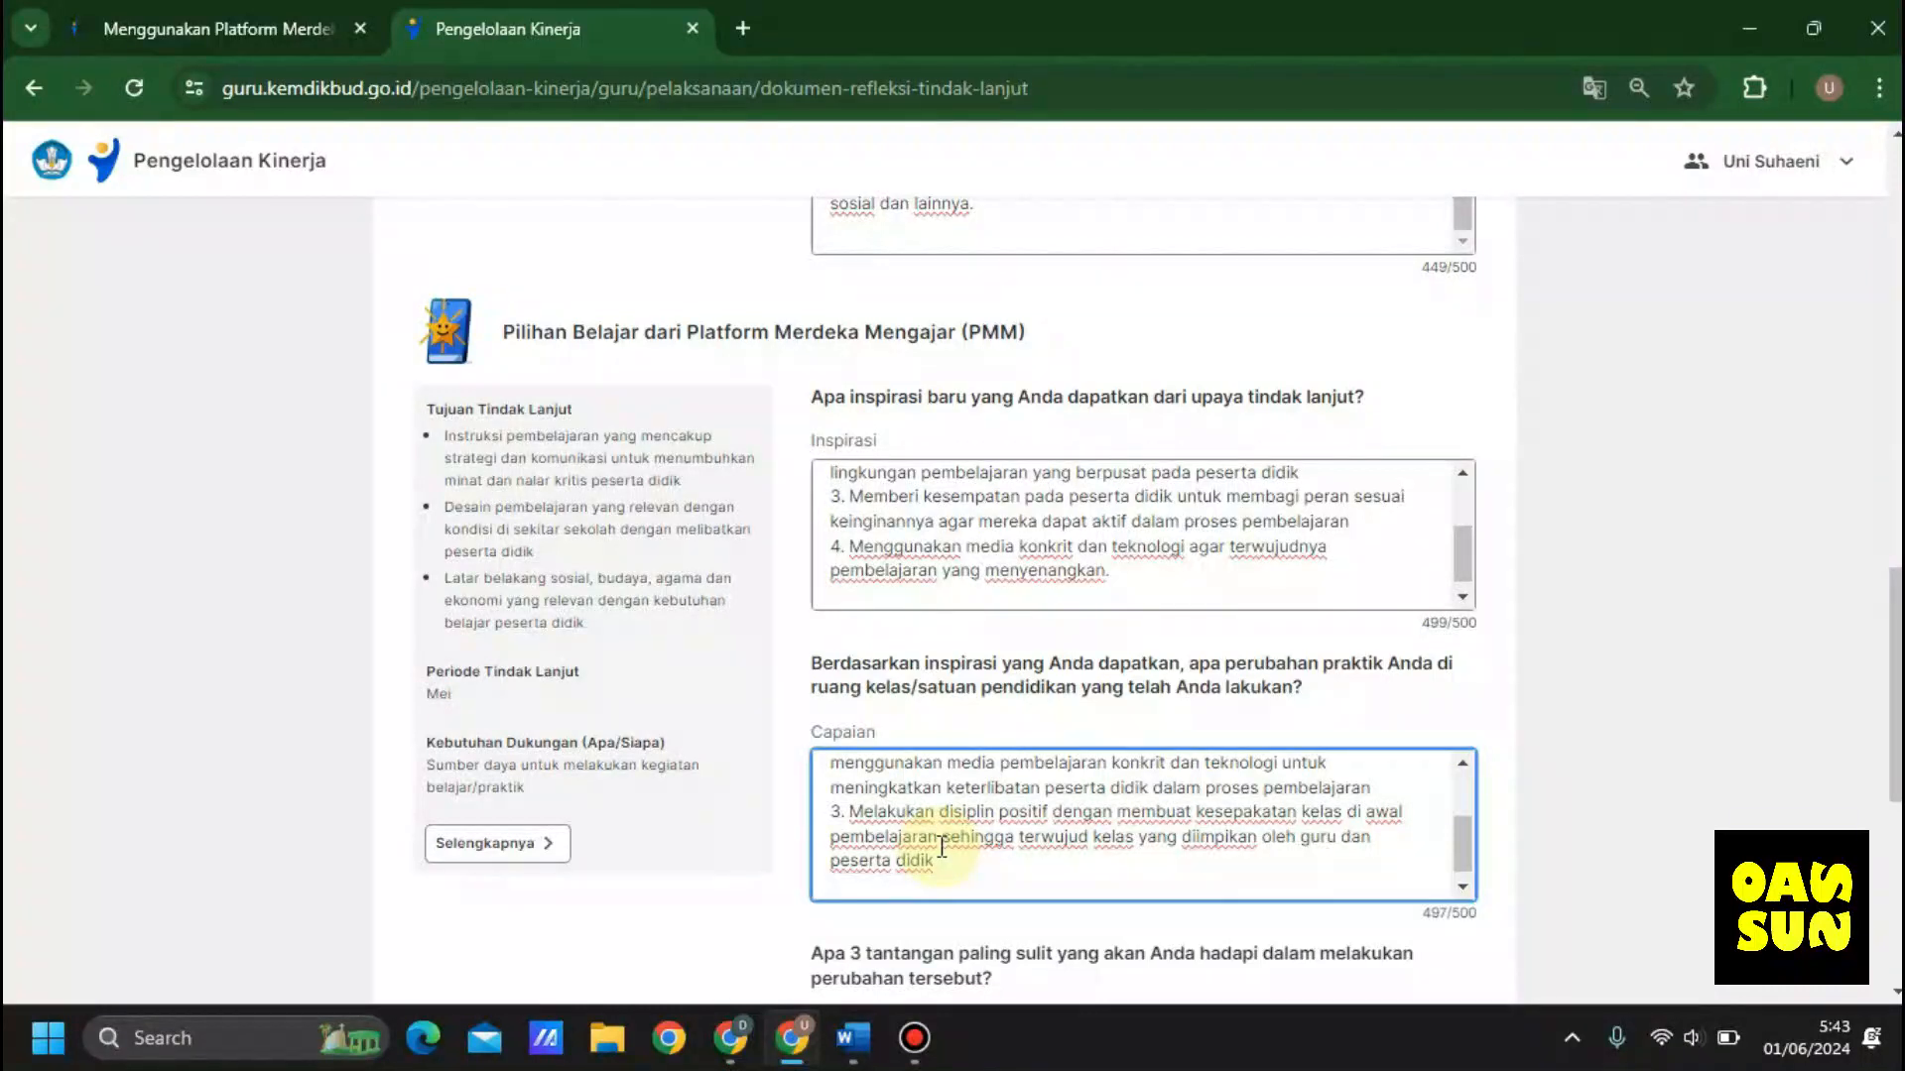
scroll(1892, 757, "down", 1)
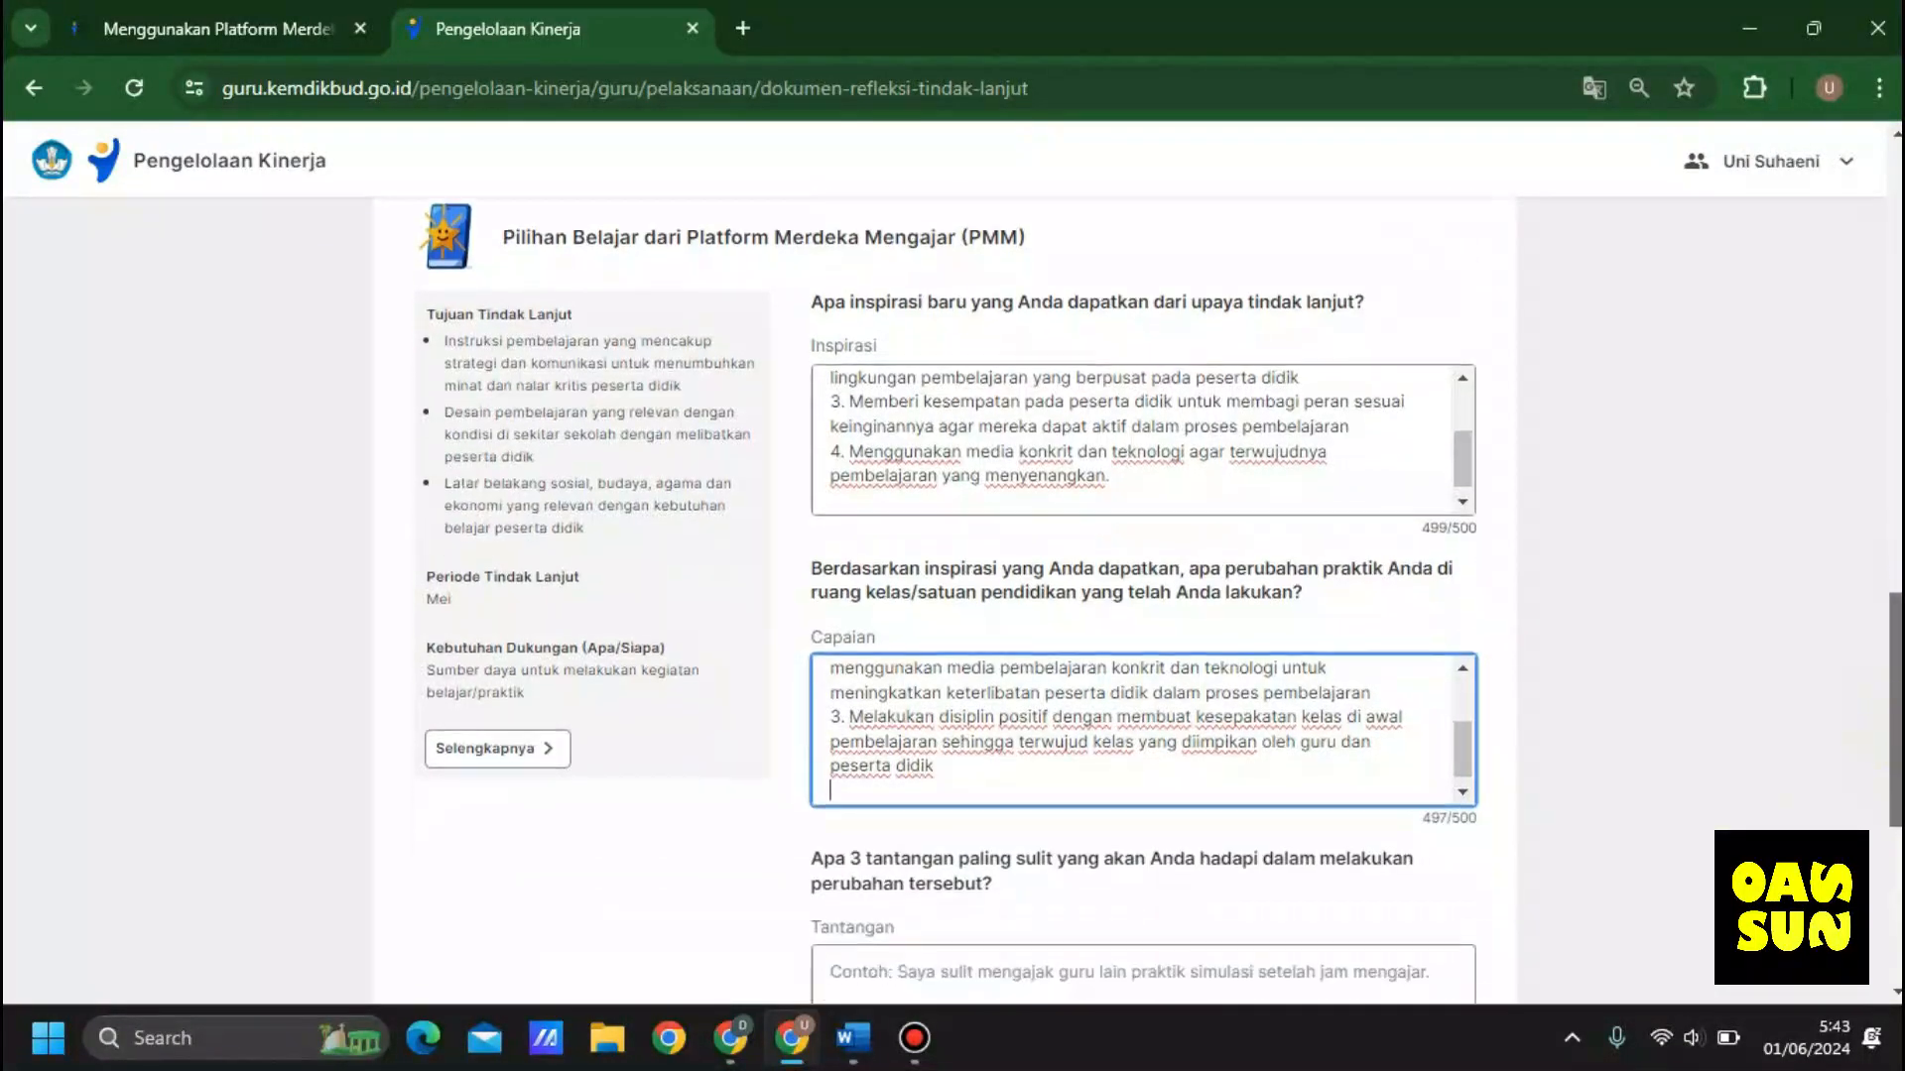
Step: Copy the three-point answer starting with "Sulit memotivasi peserta didik" from the Word document into the PMM section's Tantangan field
scroll(1491, 790, "down", 4)
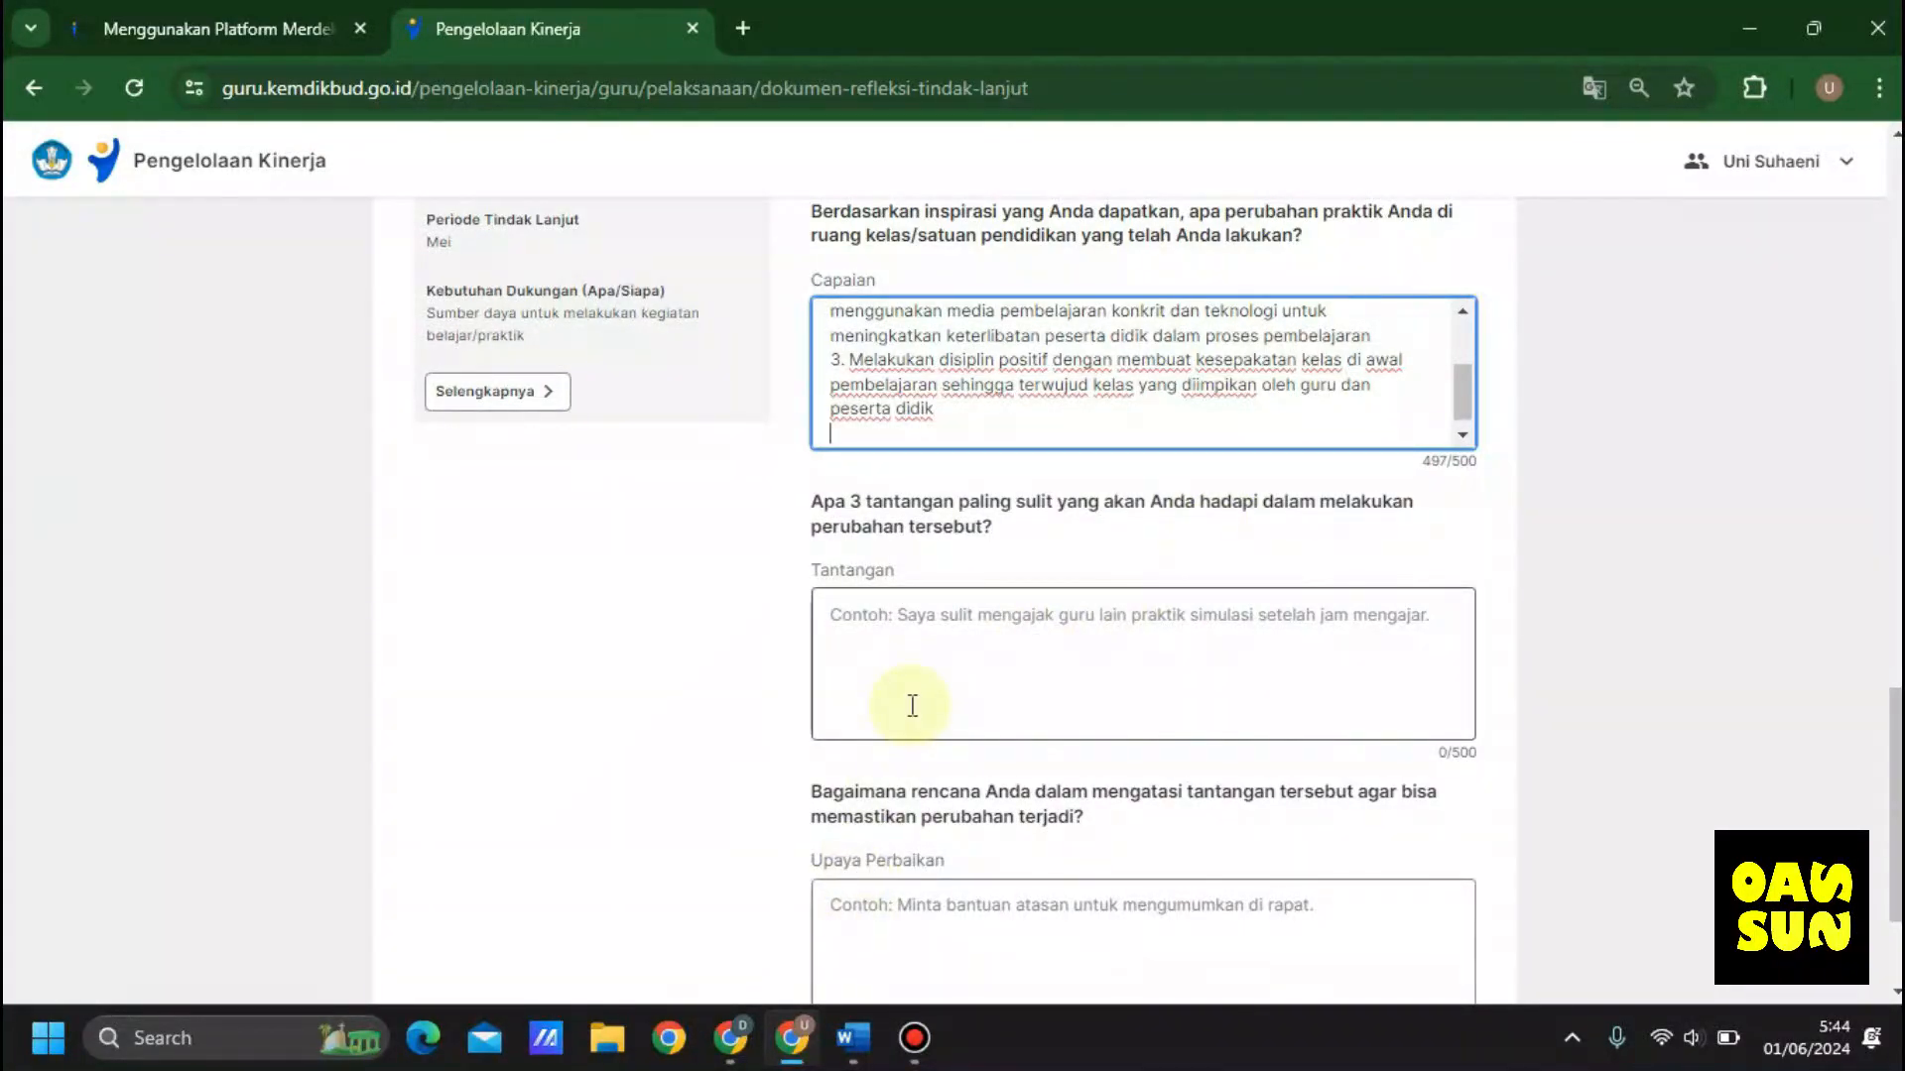
left_click(855, 1054)
scroll(873, 819, "down", 5)
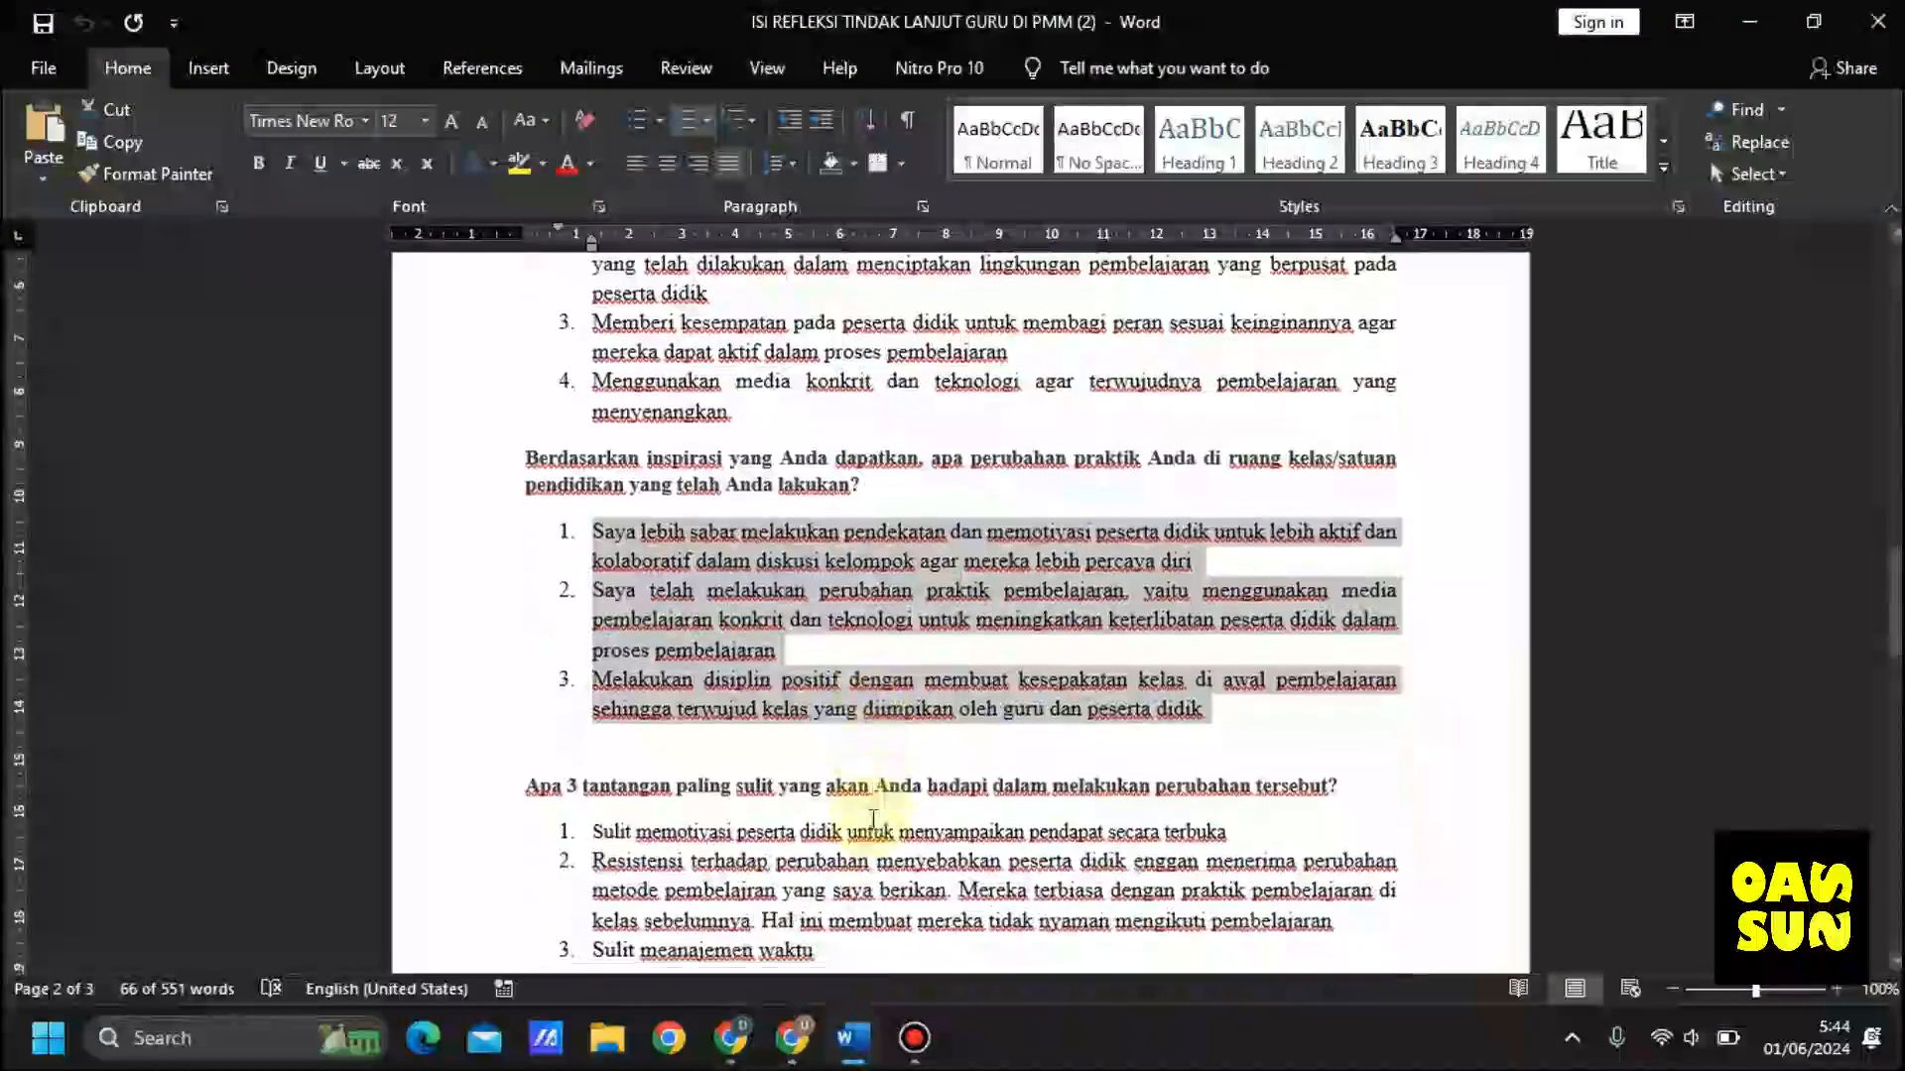
scroll(873, 819, "down", 1)
left_click(592, 631)
left_click_drag(625, 655, 823, 764)
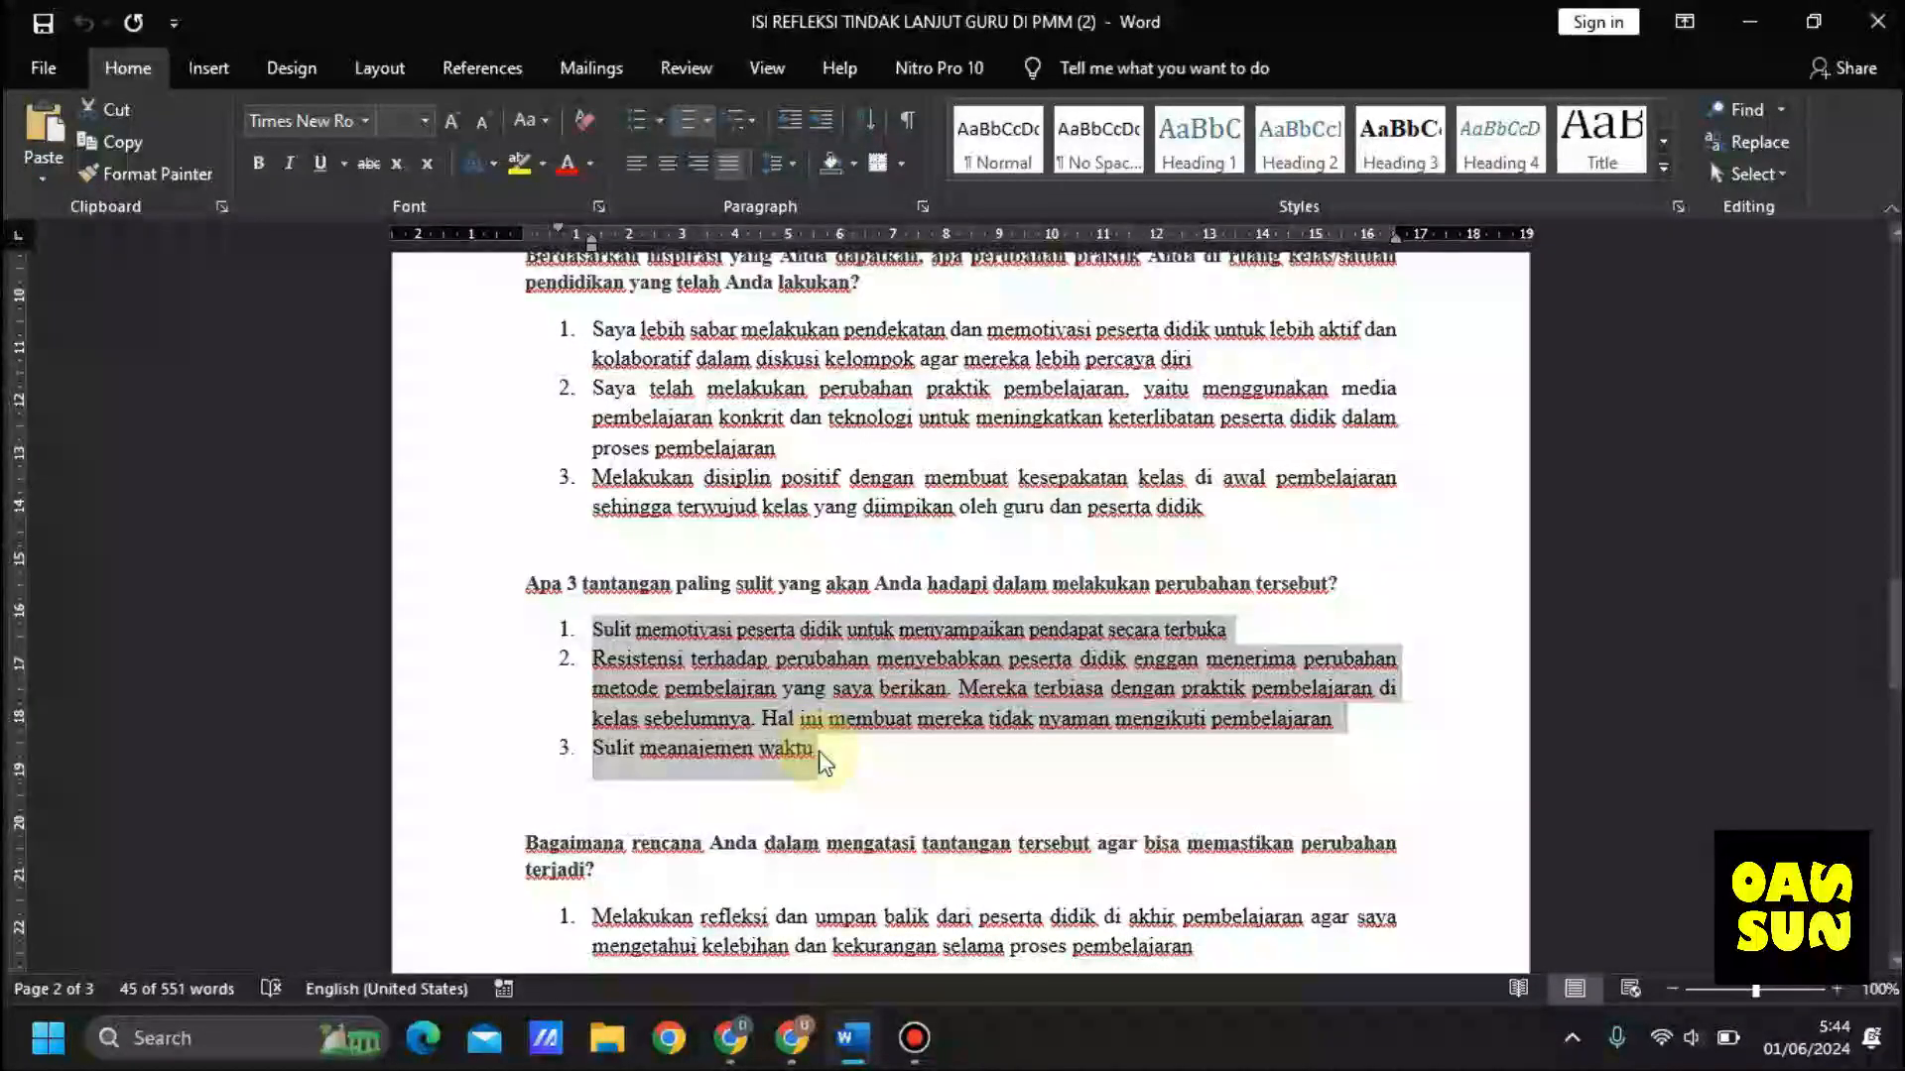
left_click(791, 1038)
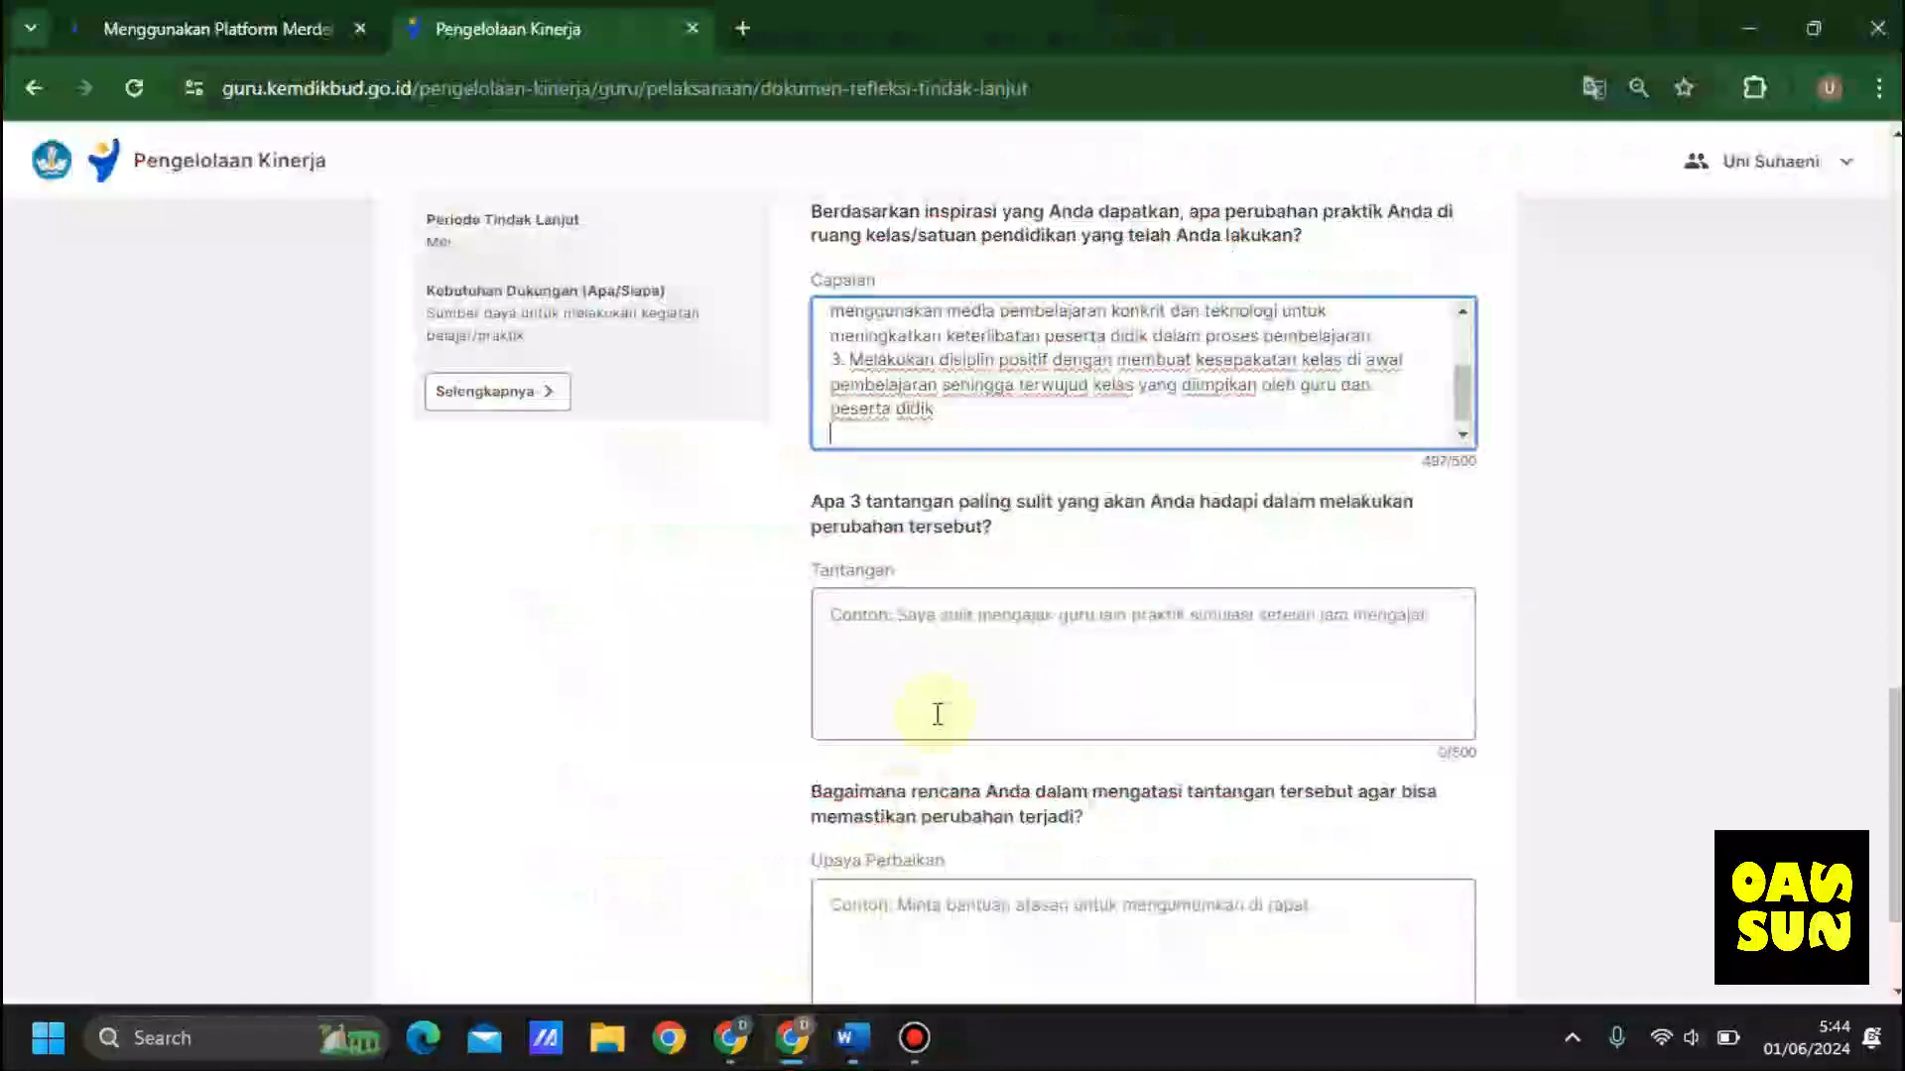
left_click(937, 714)
scroll(923, 518, "down", 1)
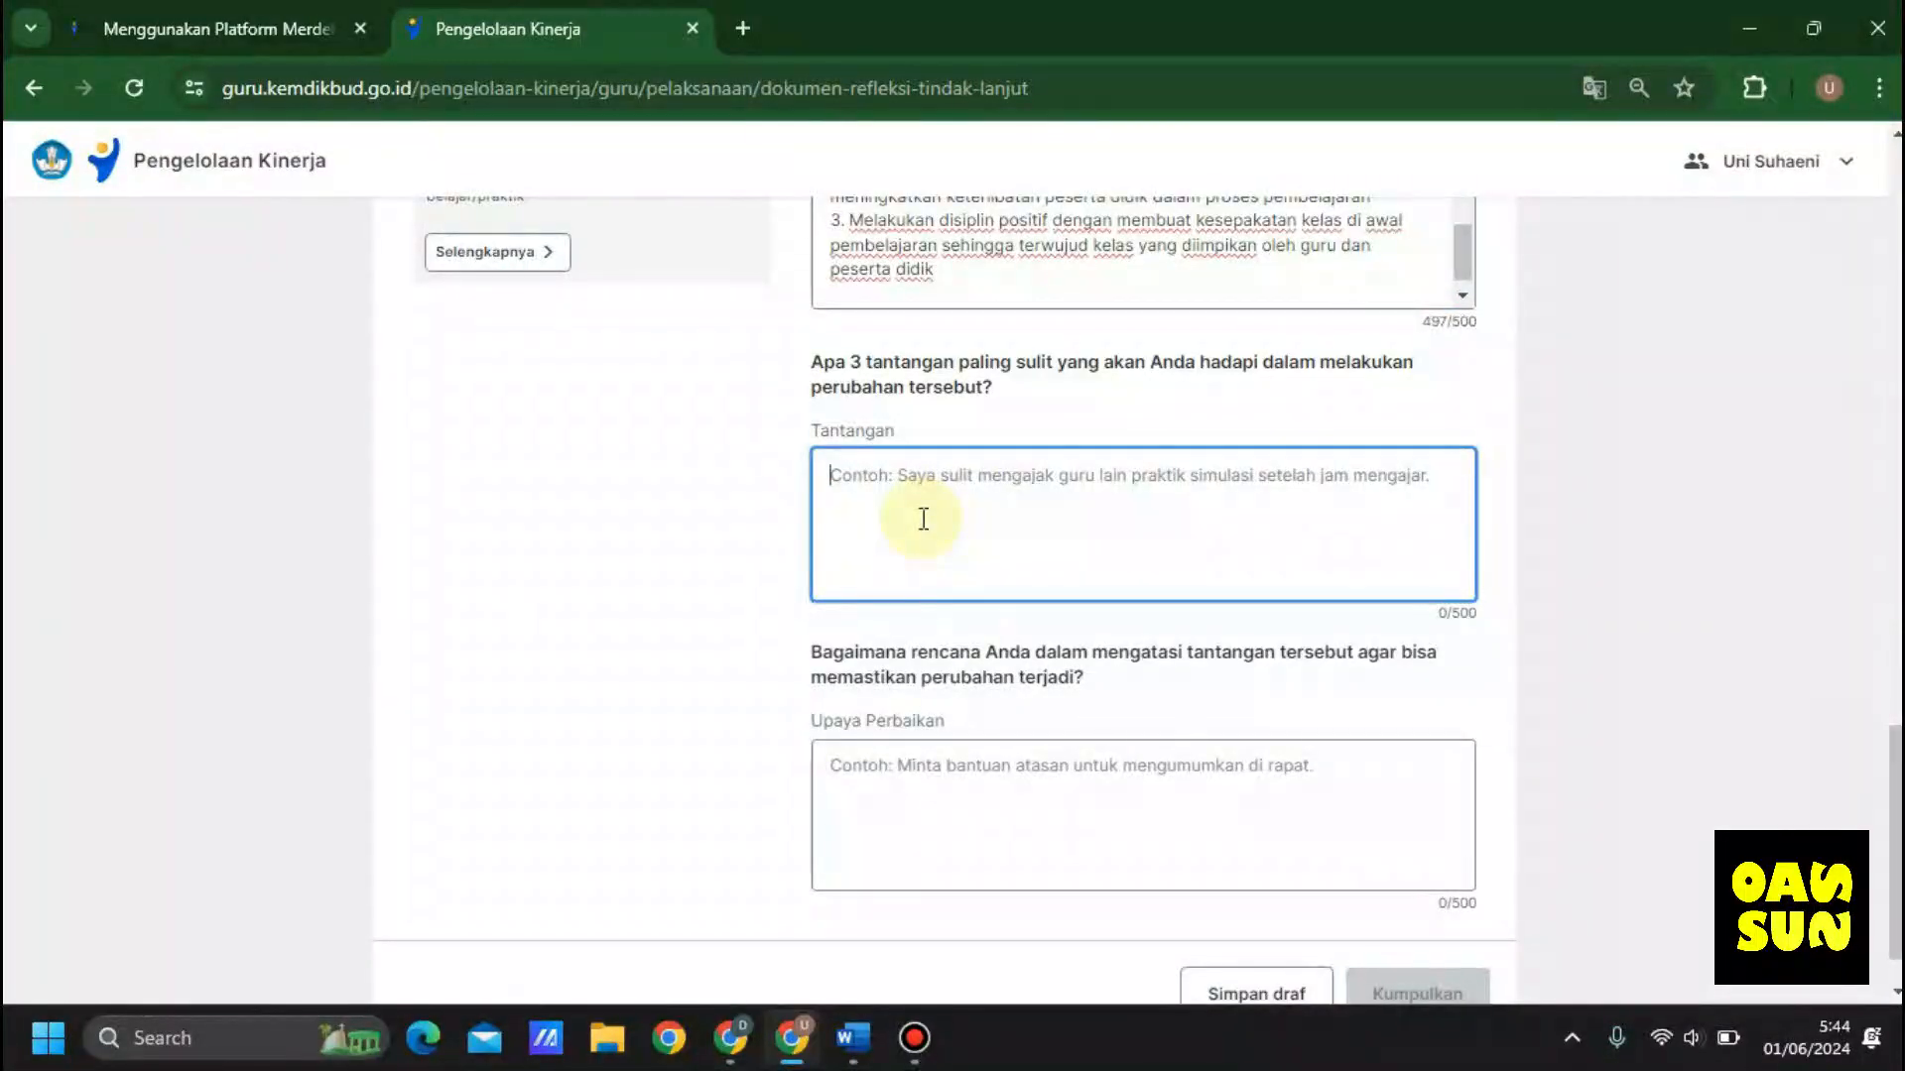
key("ctrl+v")
left_click(1462, 463)
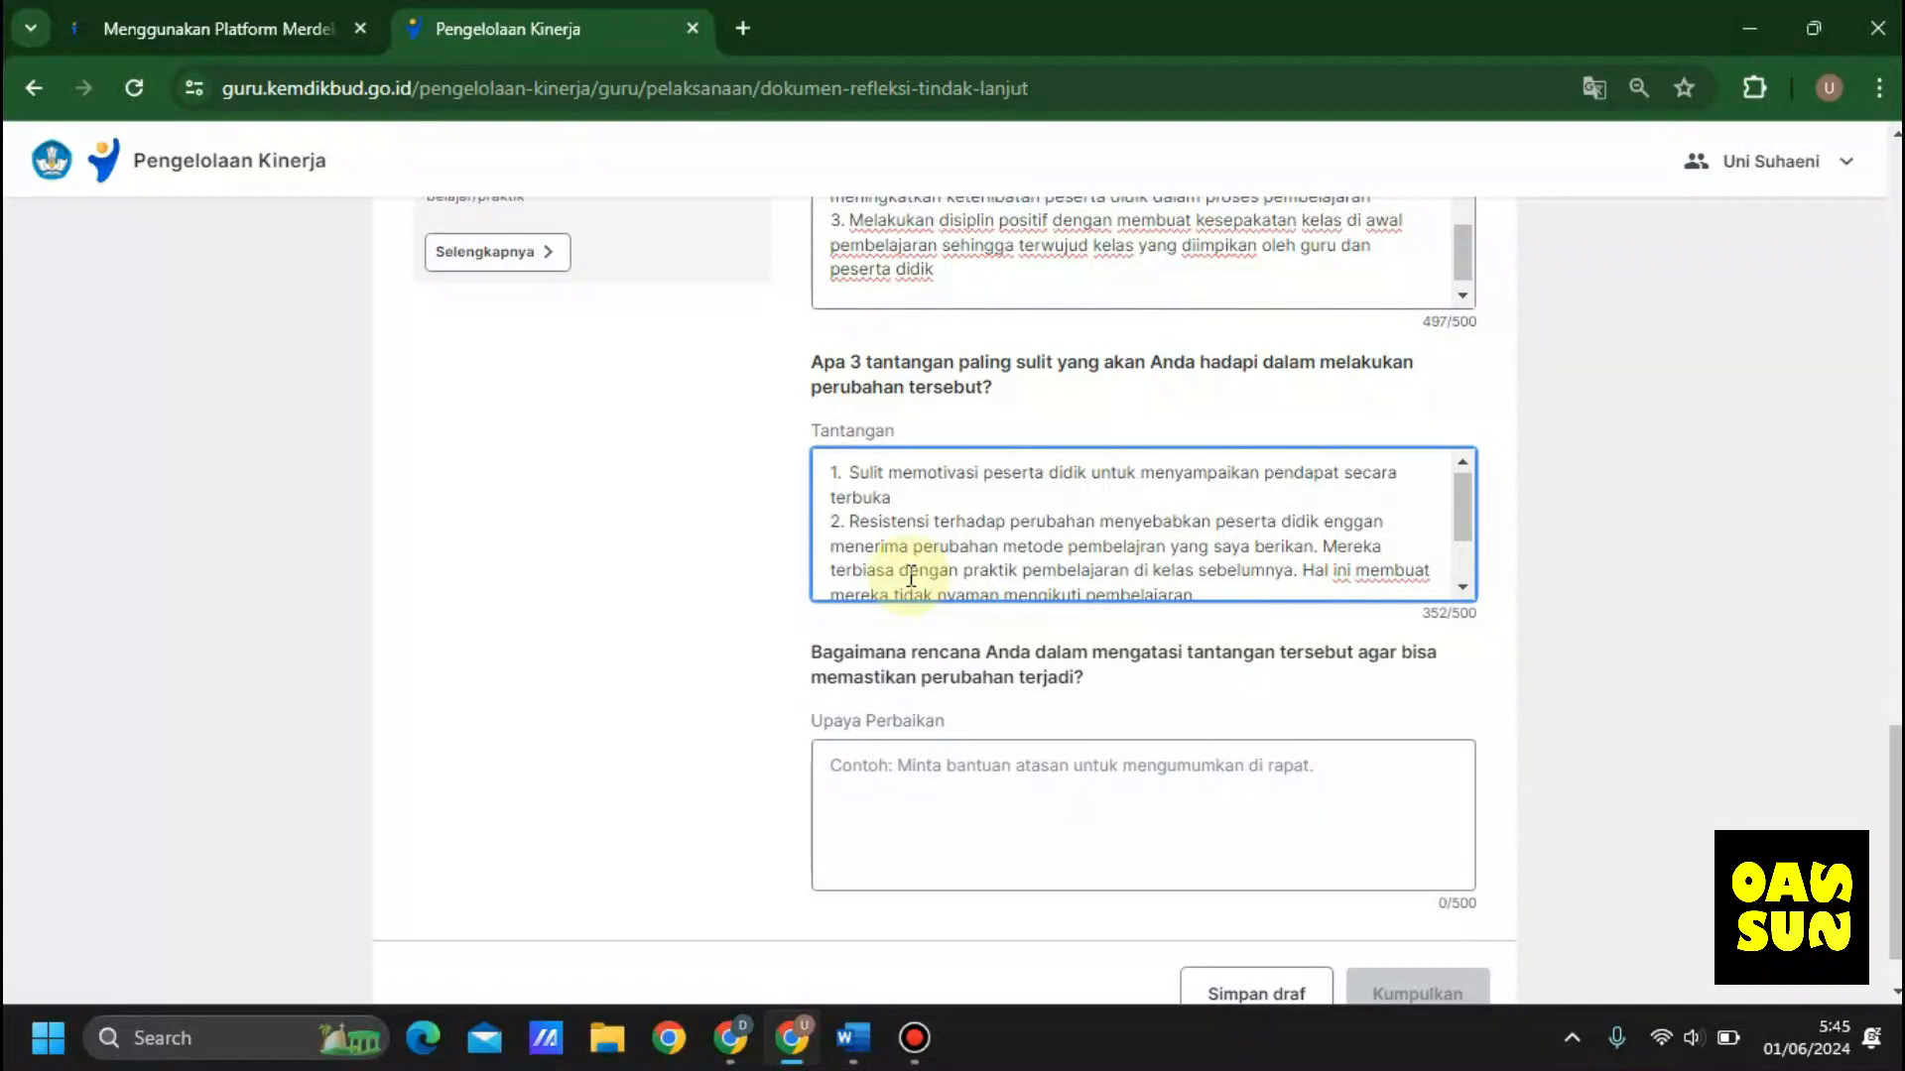
Step: Correct the third point in the Tantangan field to read "Sulit memanajemen waktu"
scroll(1275, 570, "down", 1)
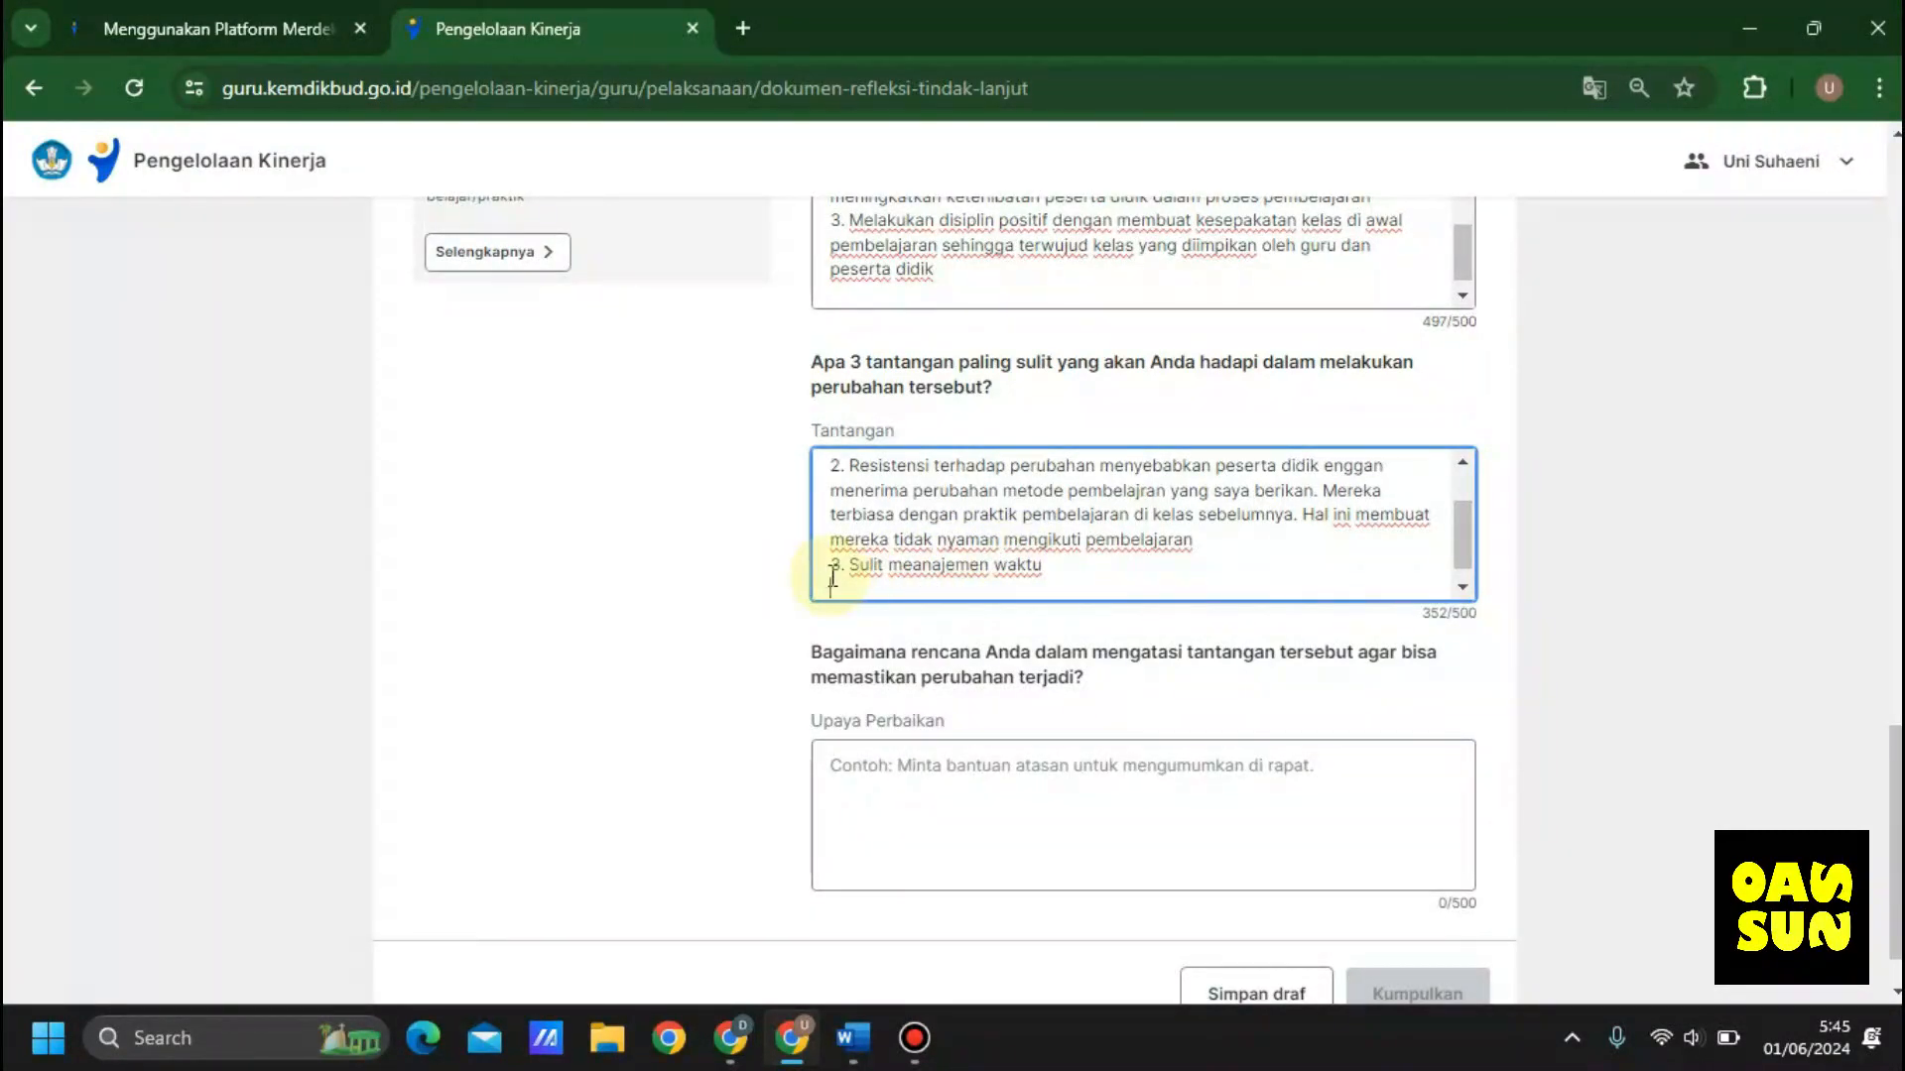
left_click(911, 568)
type("m")
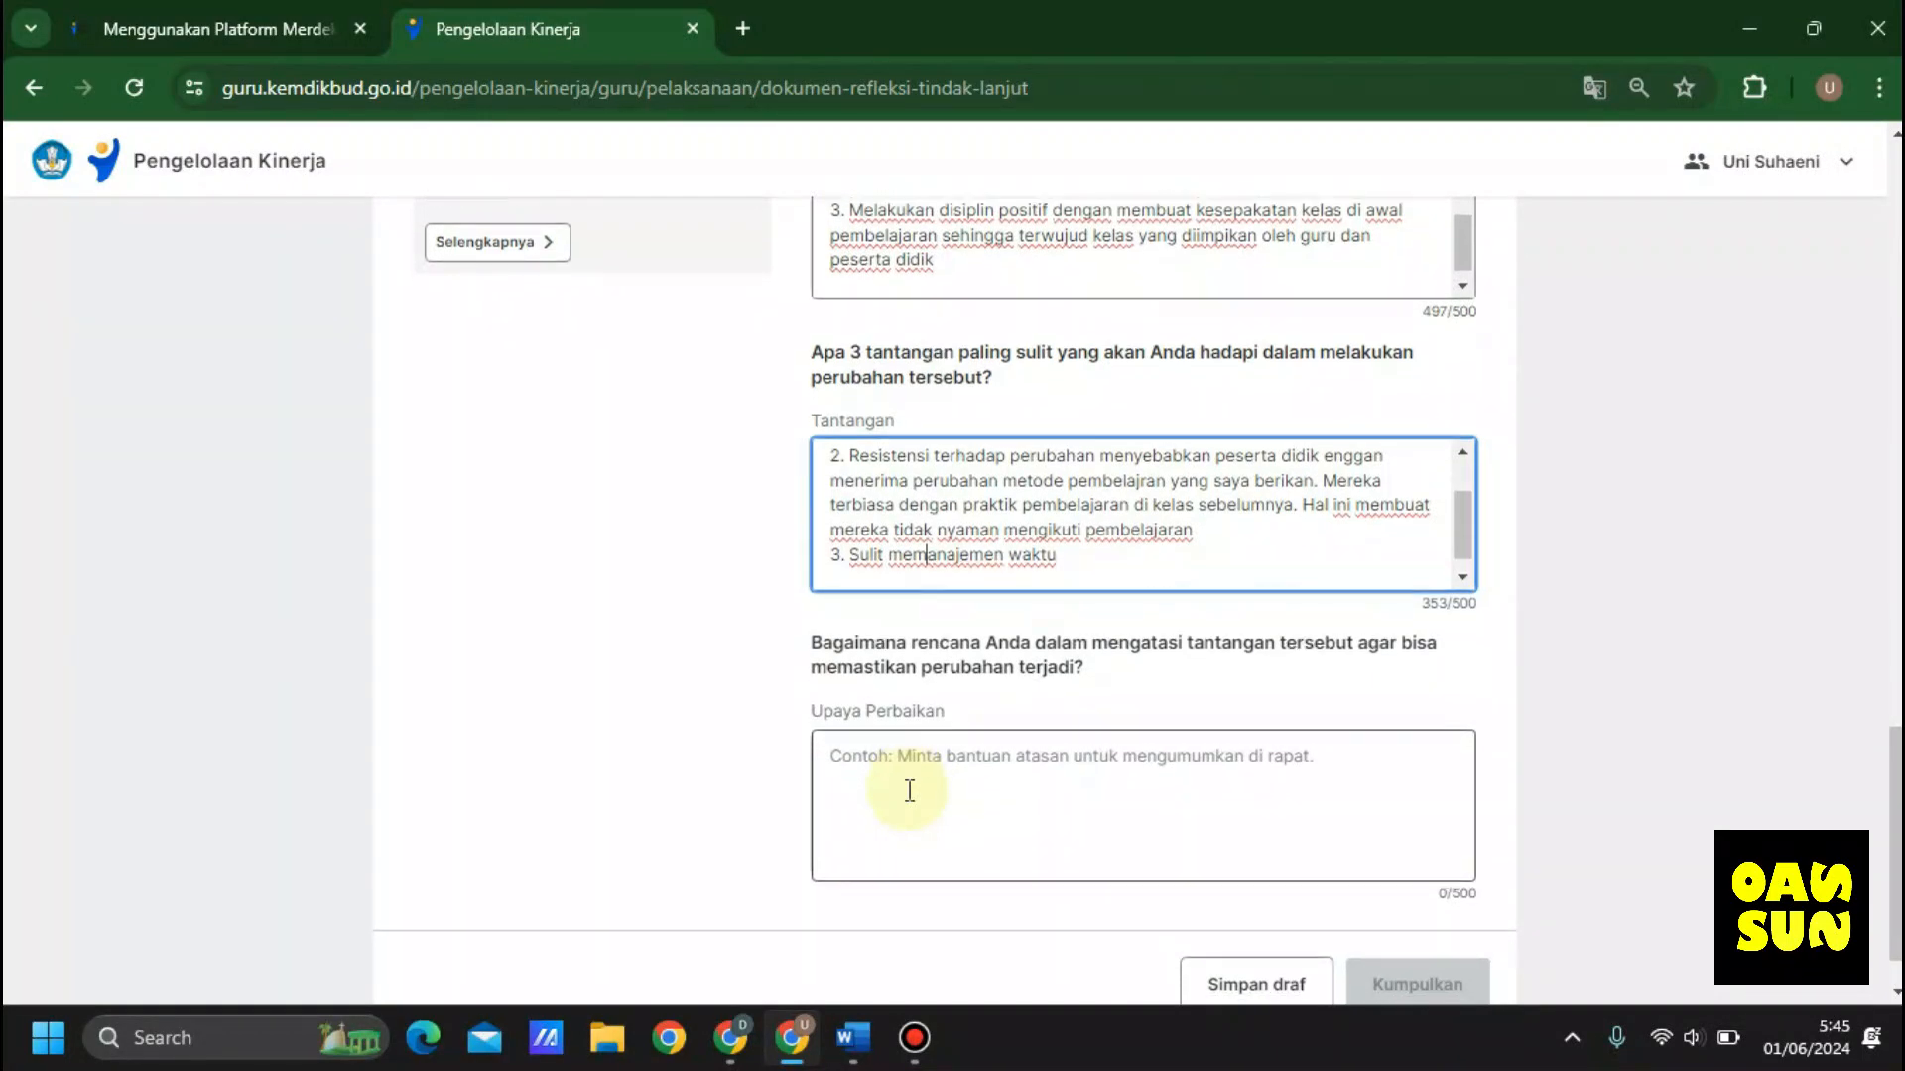
Step: Copy the three-point plan starting with "Melakukan refleksi dan umpan balik" from the Word document into the PMM section's Upaya Perbaikan field and review it
scroll(909, 791, "down", 1)
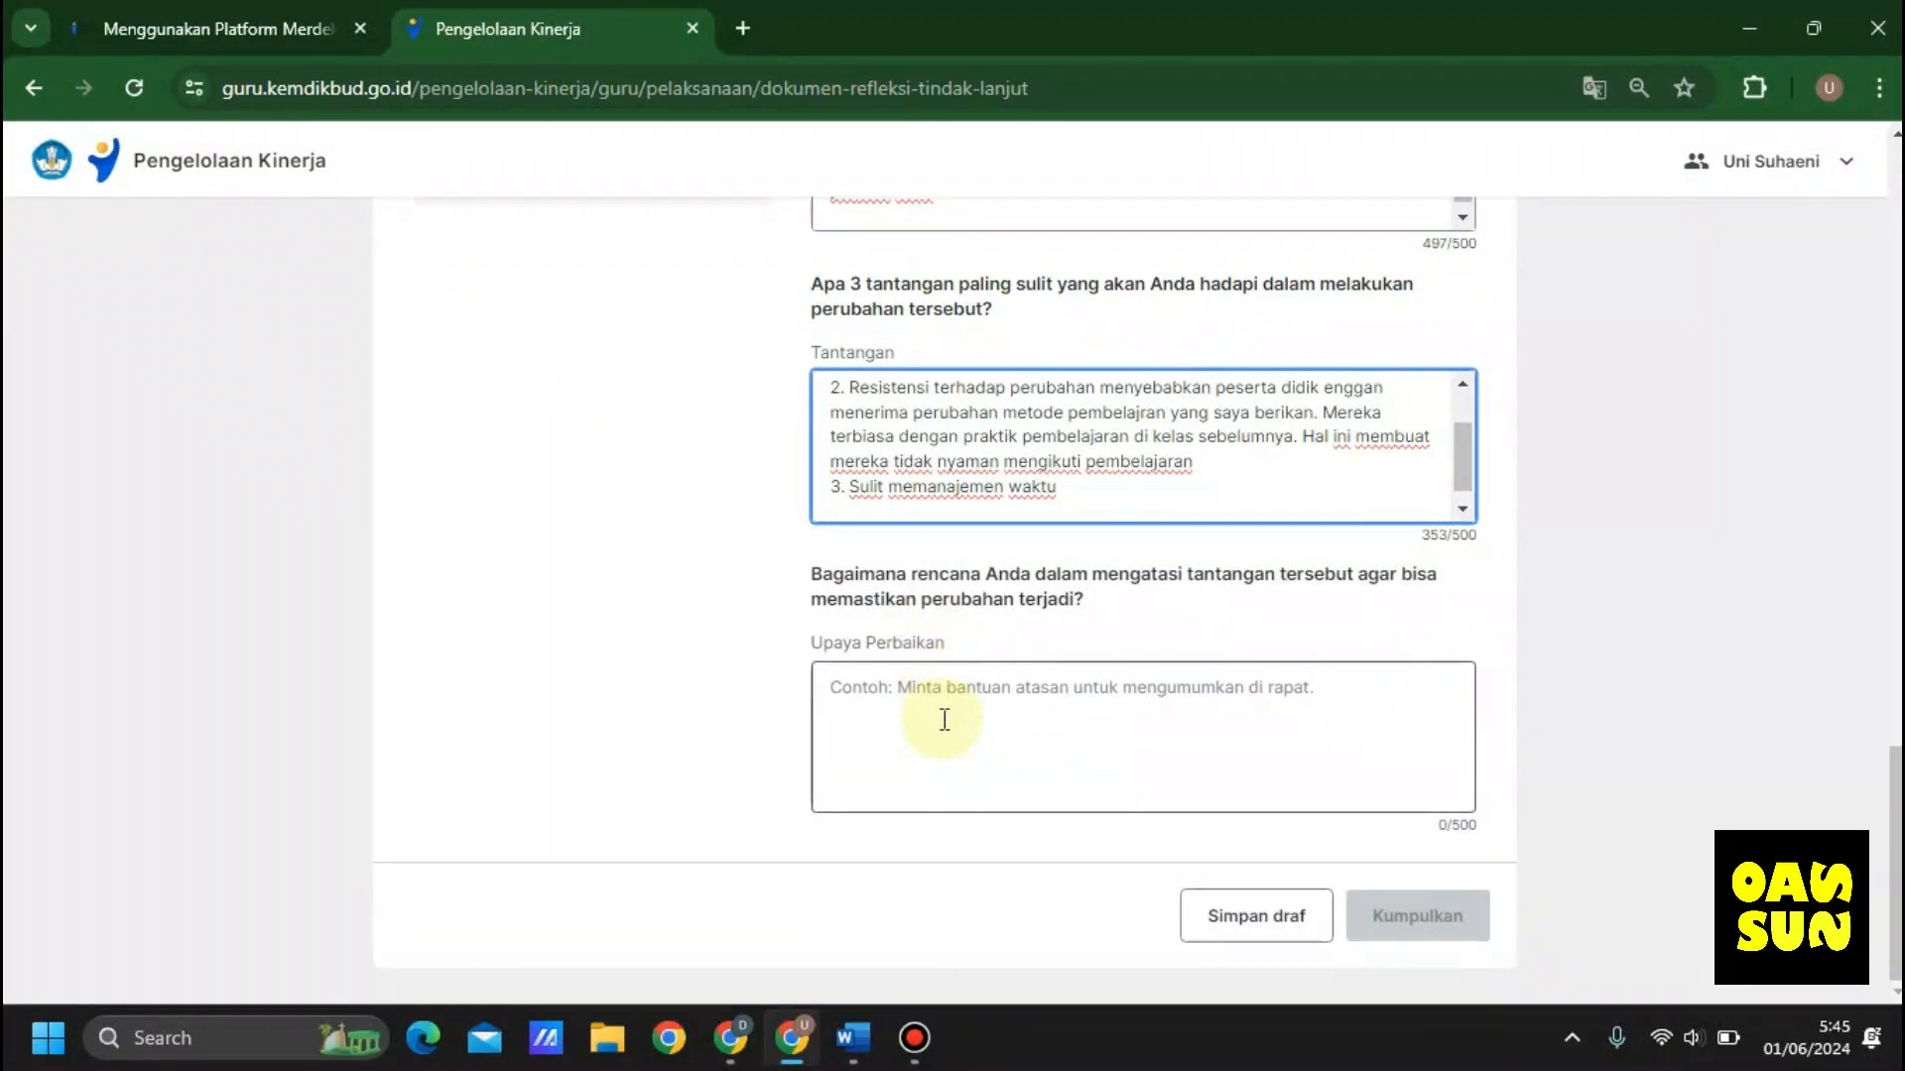
left_click(864, 1037)
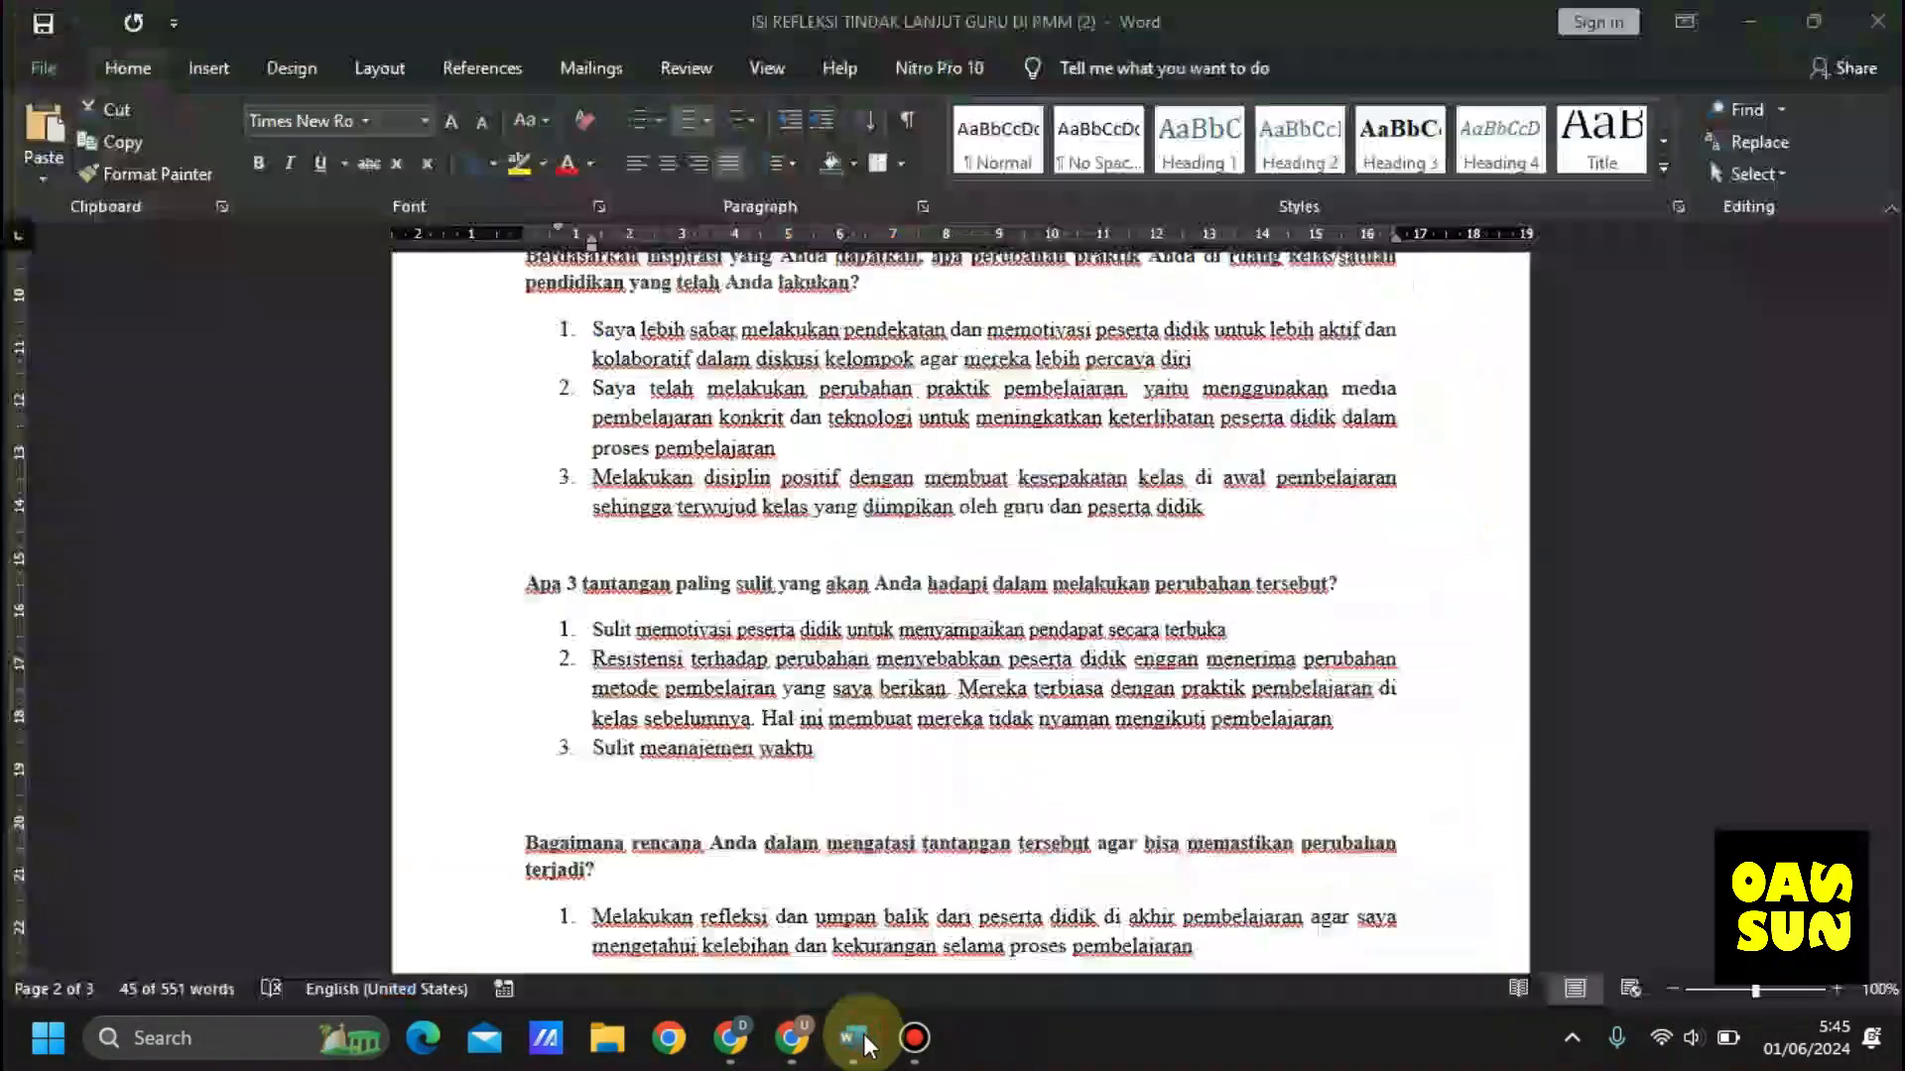
scroll(883, 841, "down", 3)
scroll(883, 841, "down", 4)
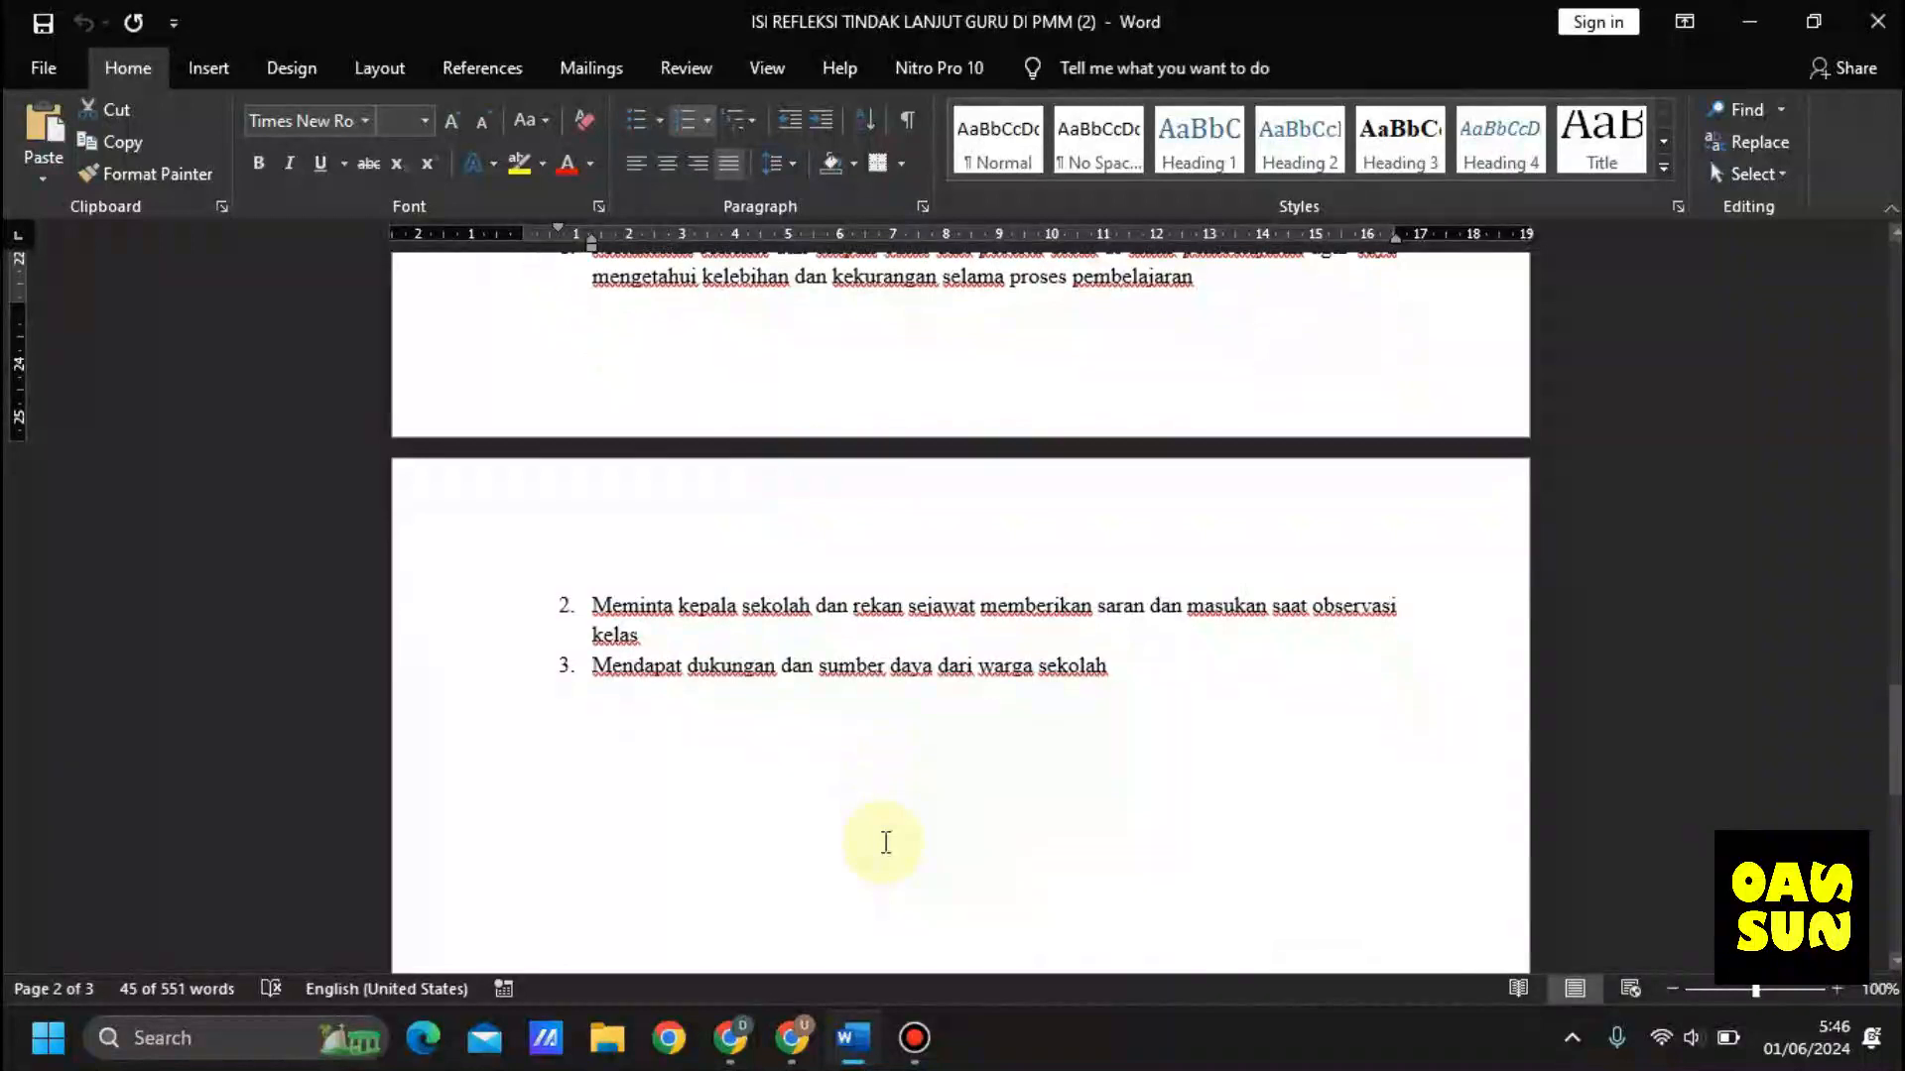
scroll(884, 838, "up", 1)
left_click_drag(593, 314, 1144, 736)
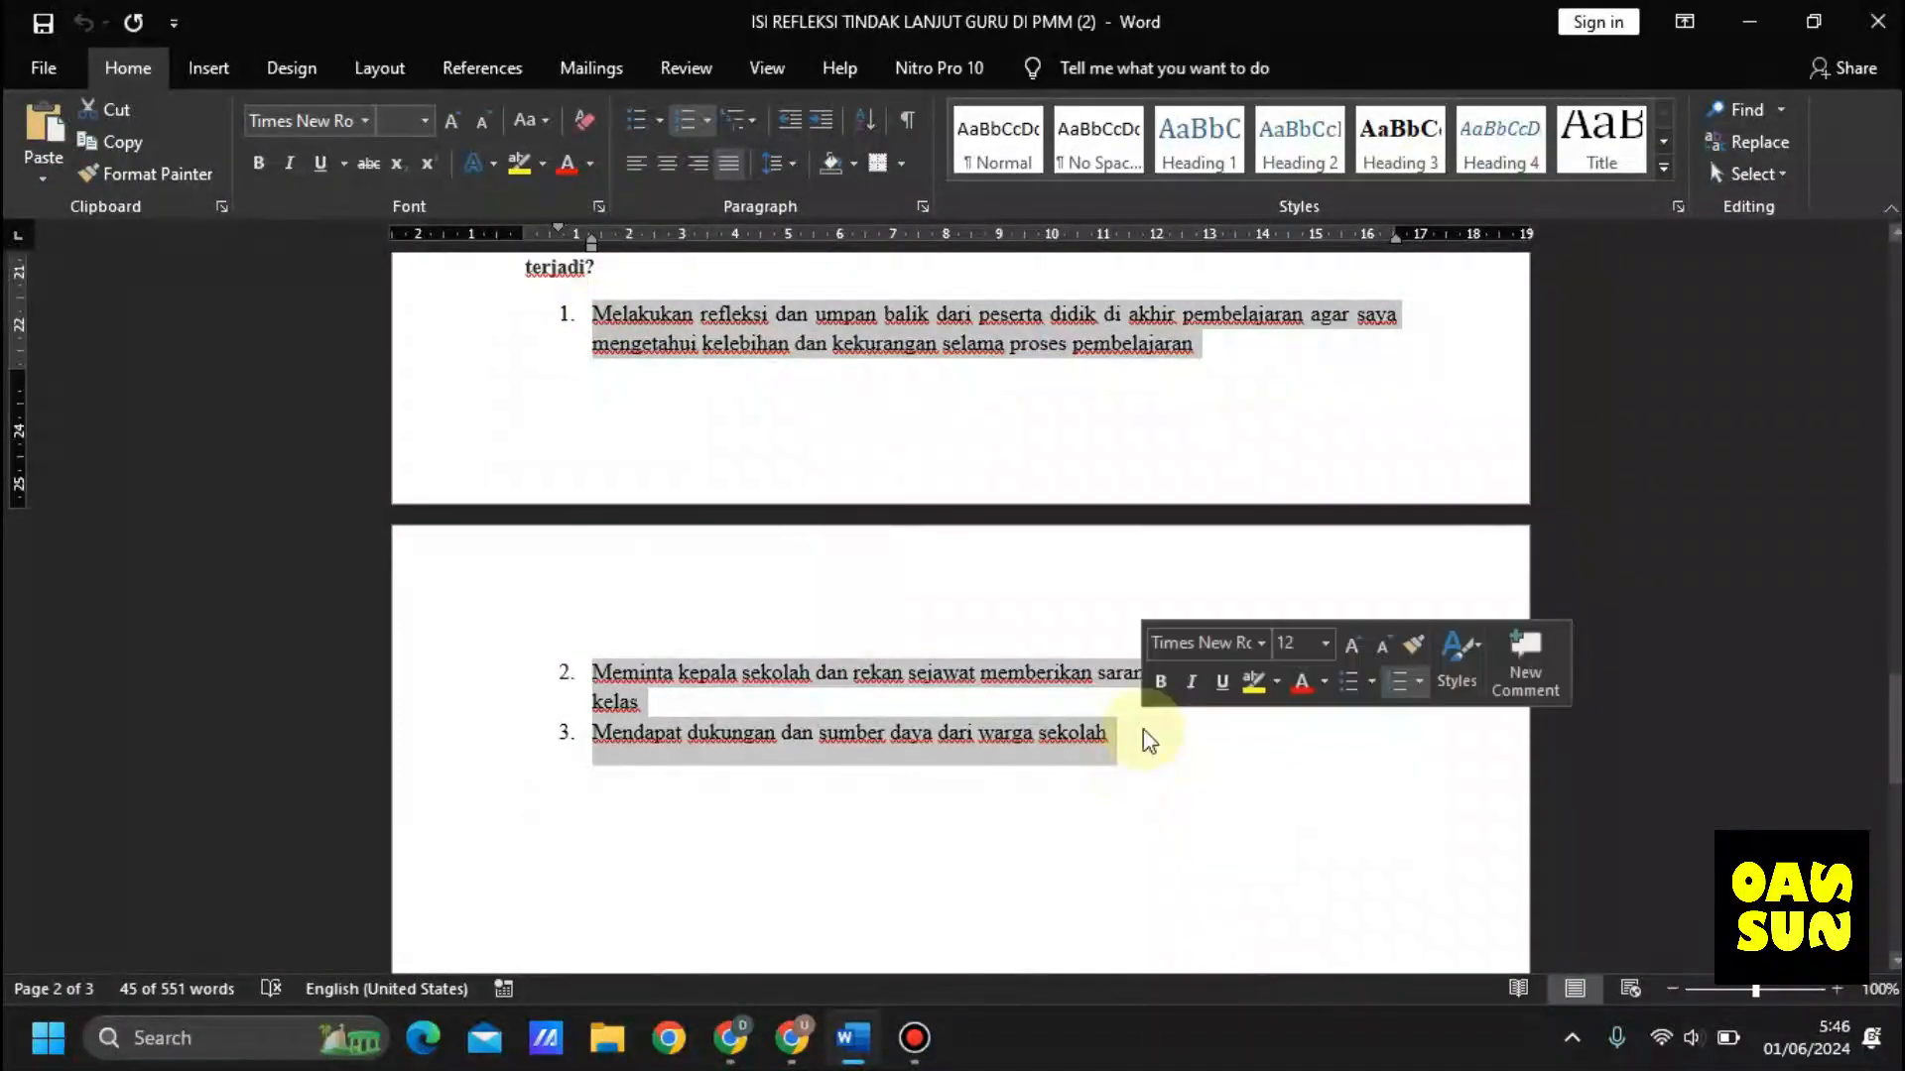
key("ctrl+c")
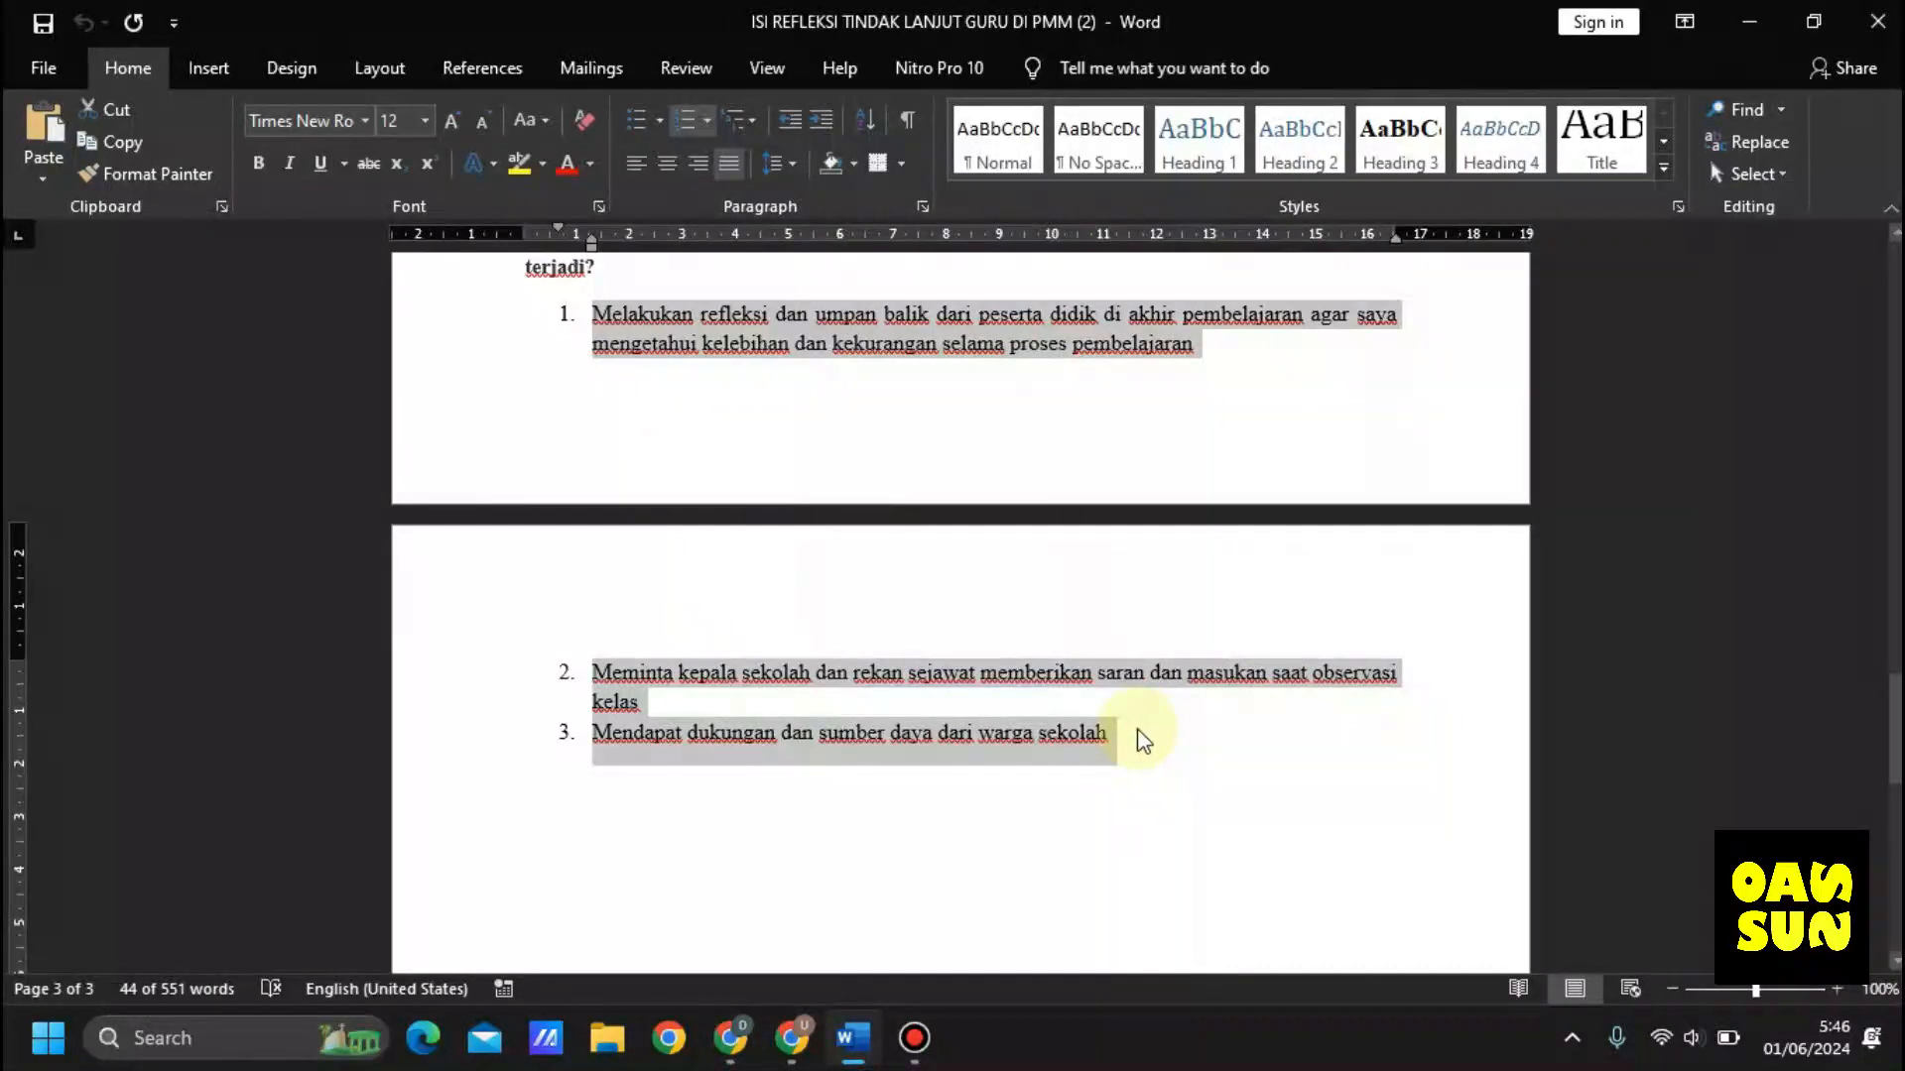
left_click(791, 1038)
left_click(855, 715)
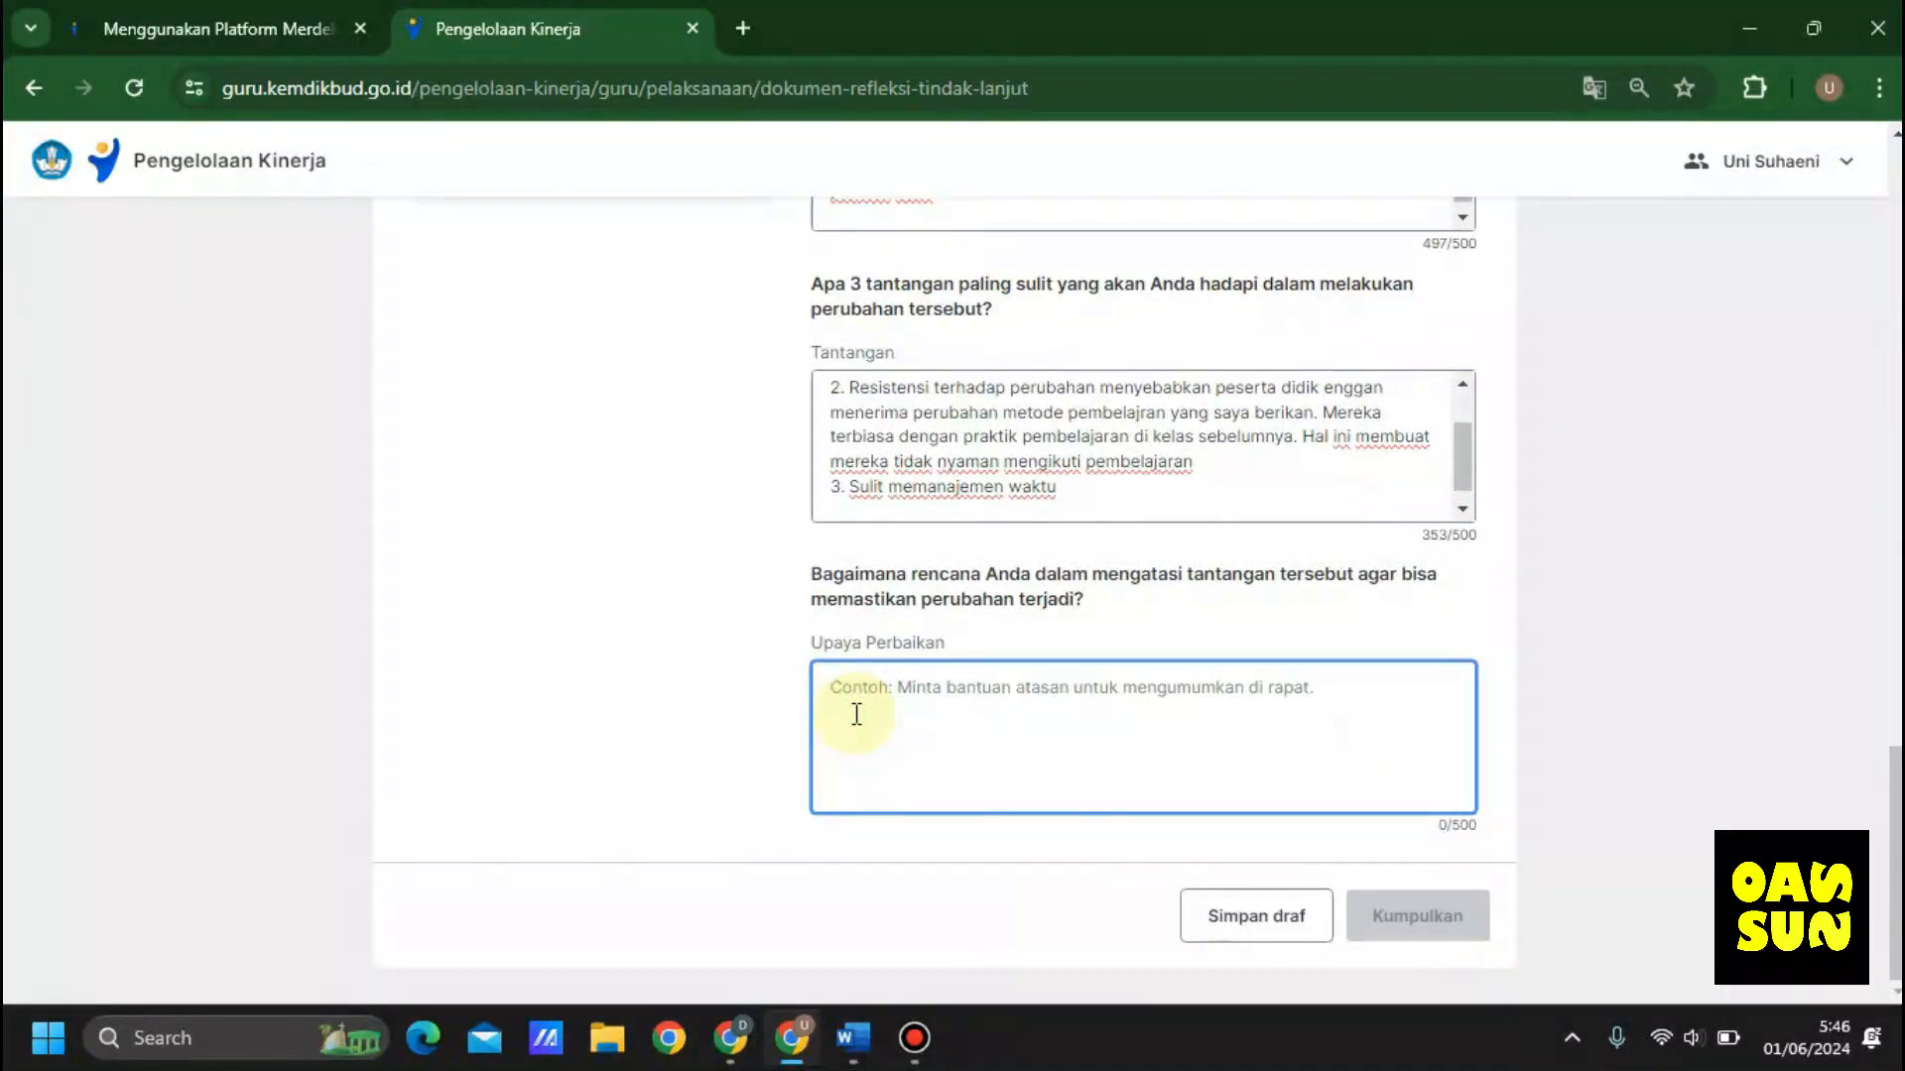
key("ctrl+v")
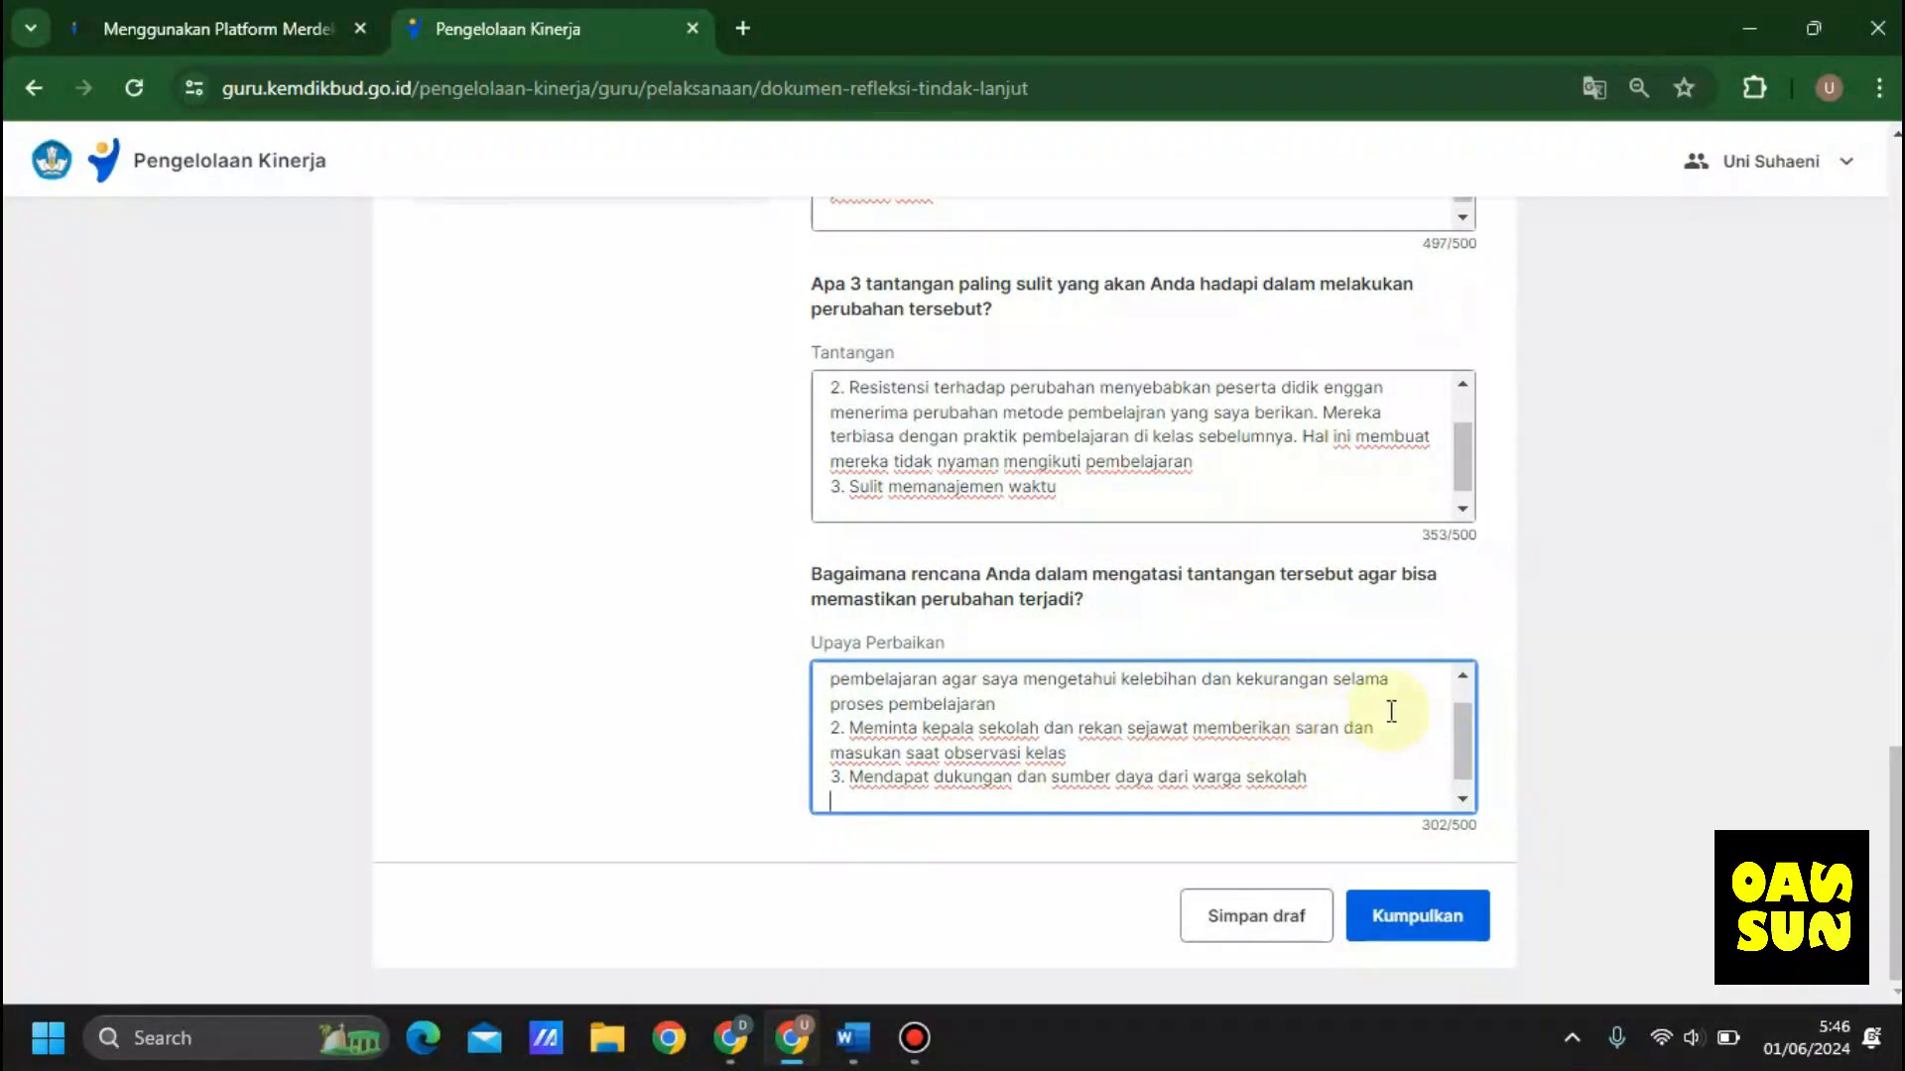
left_click(1465, 681)
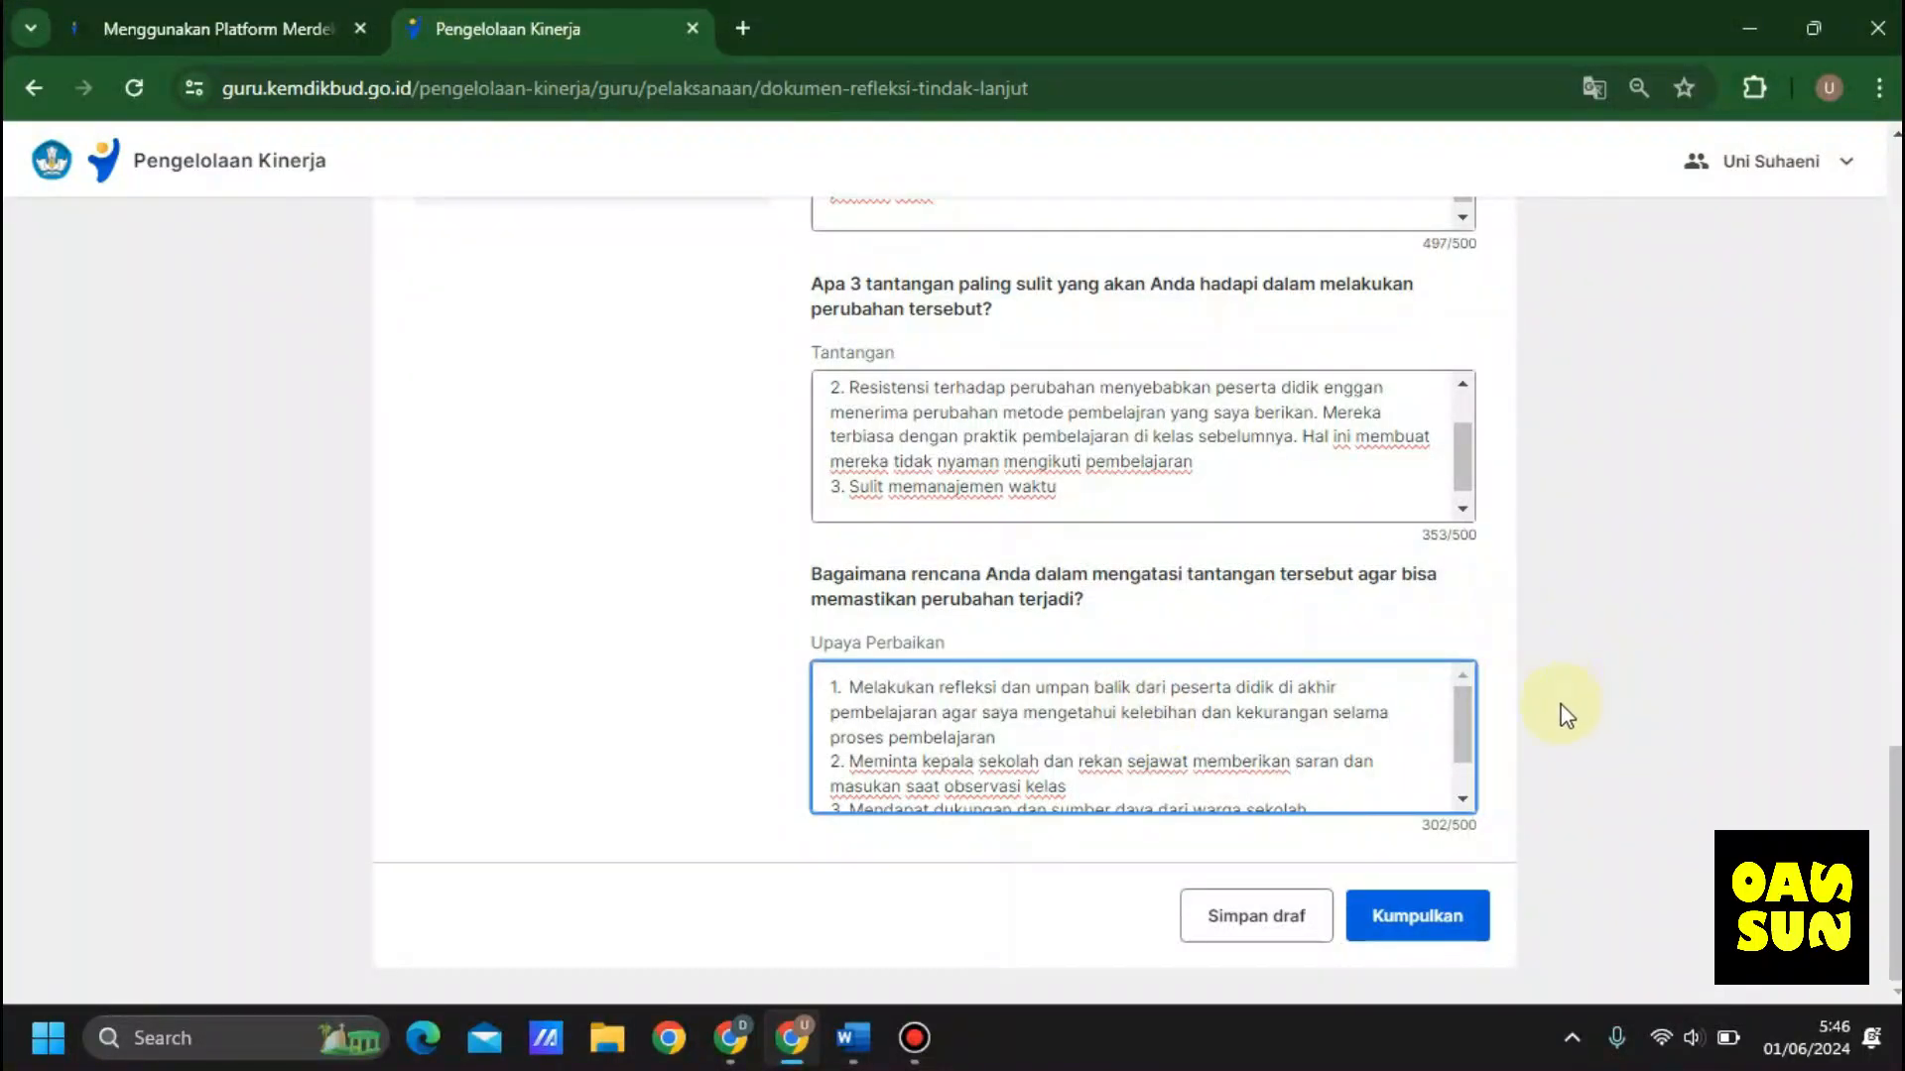
scroll(1467, 731, "down", 1)
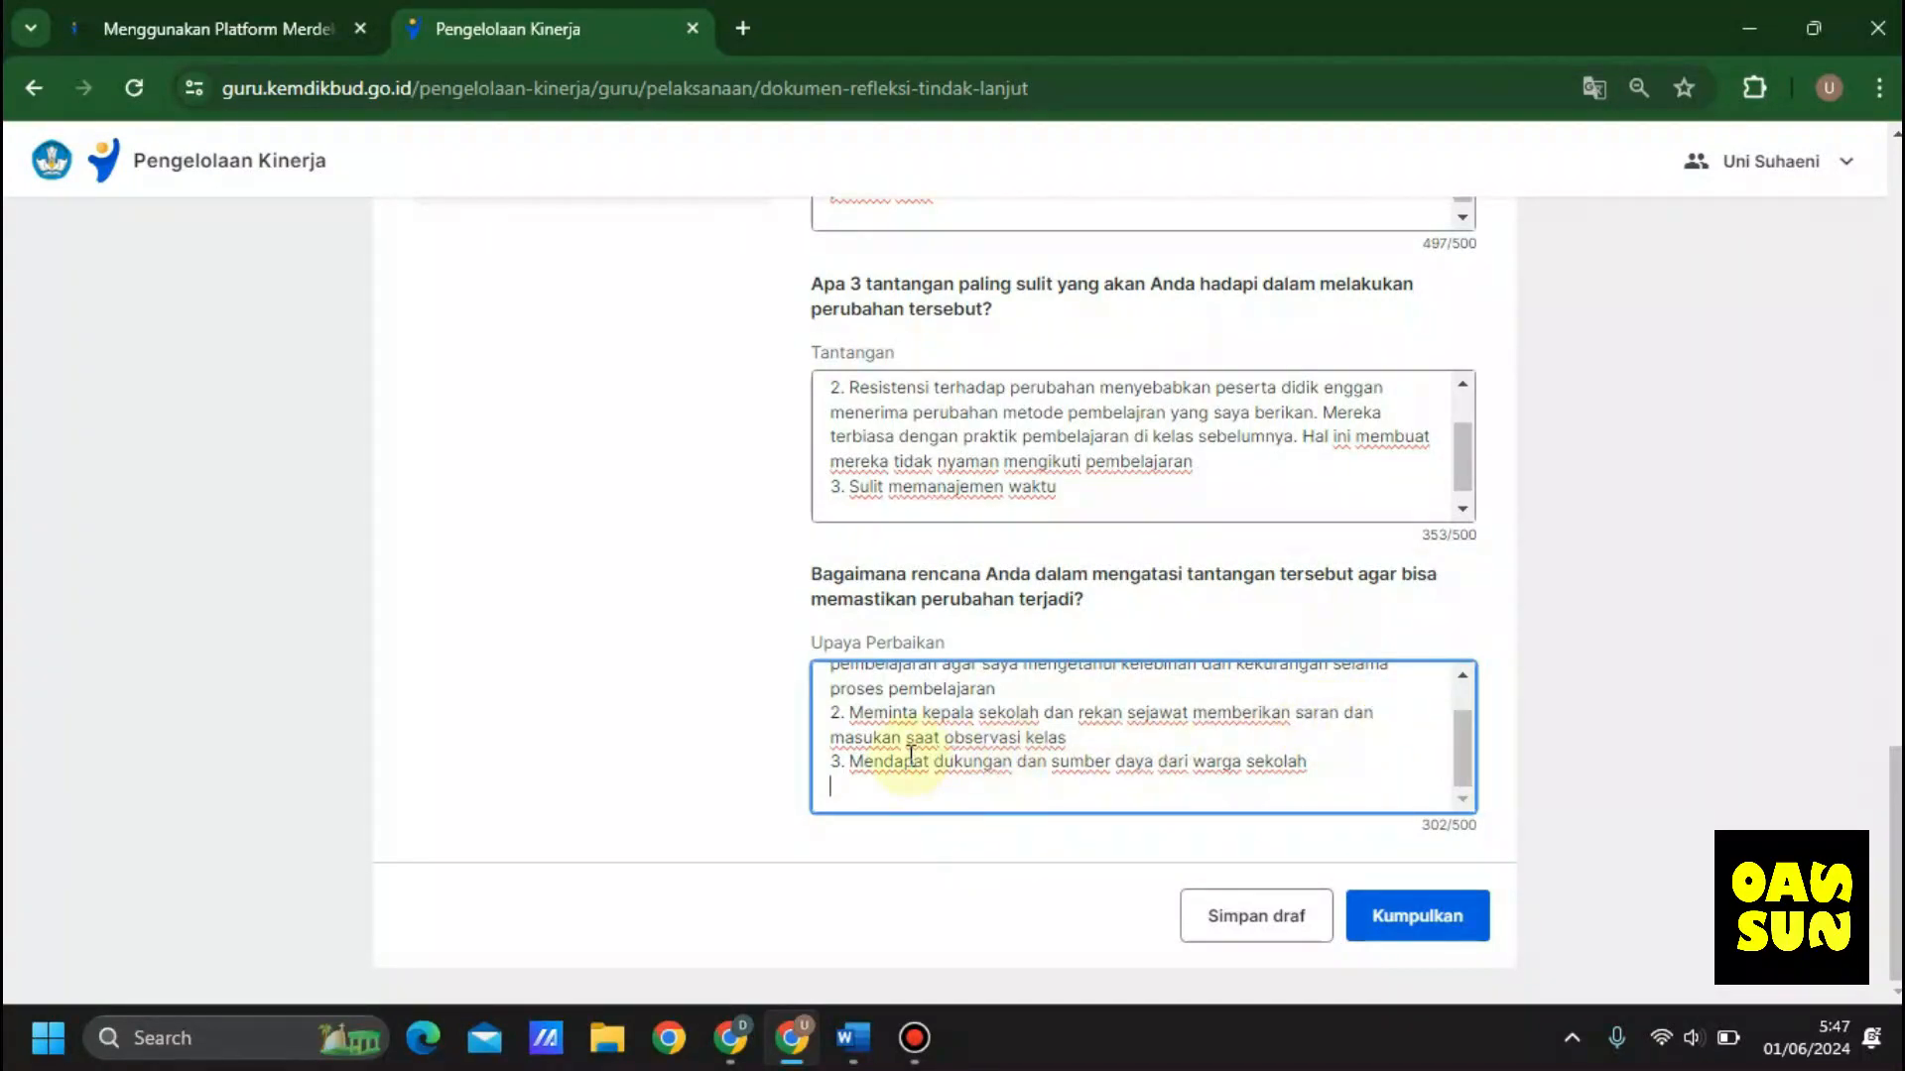
left_click(861, 789)
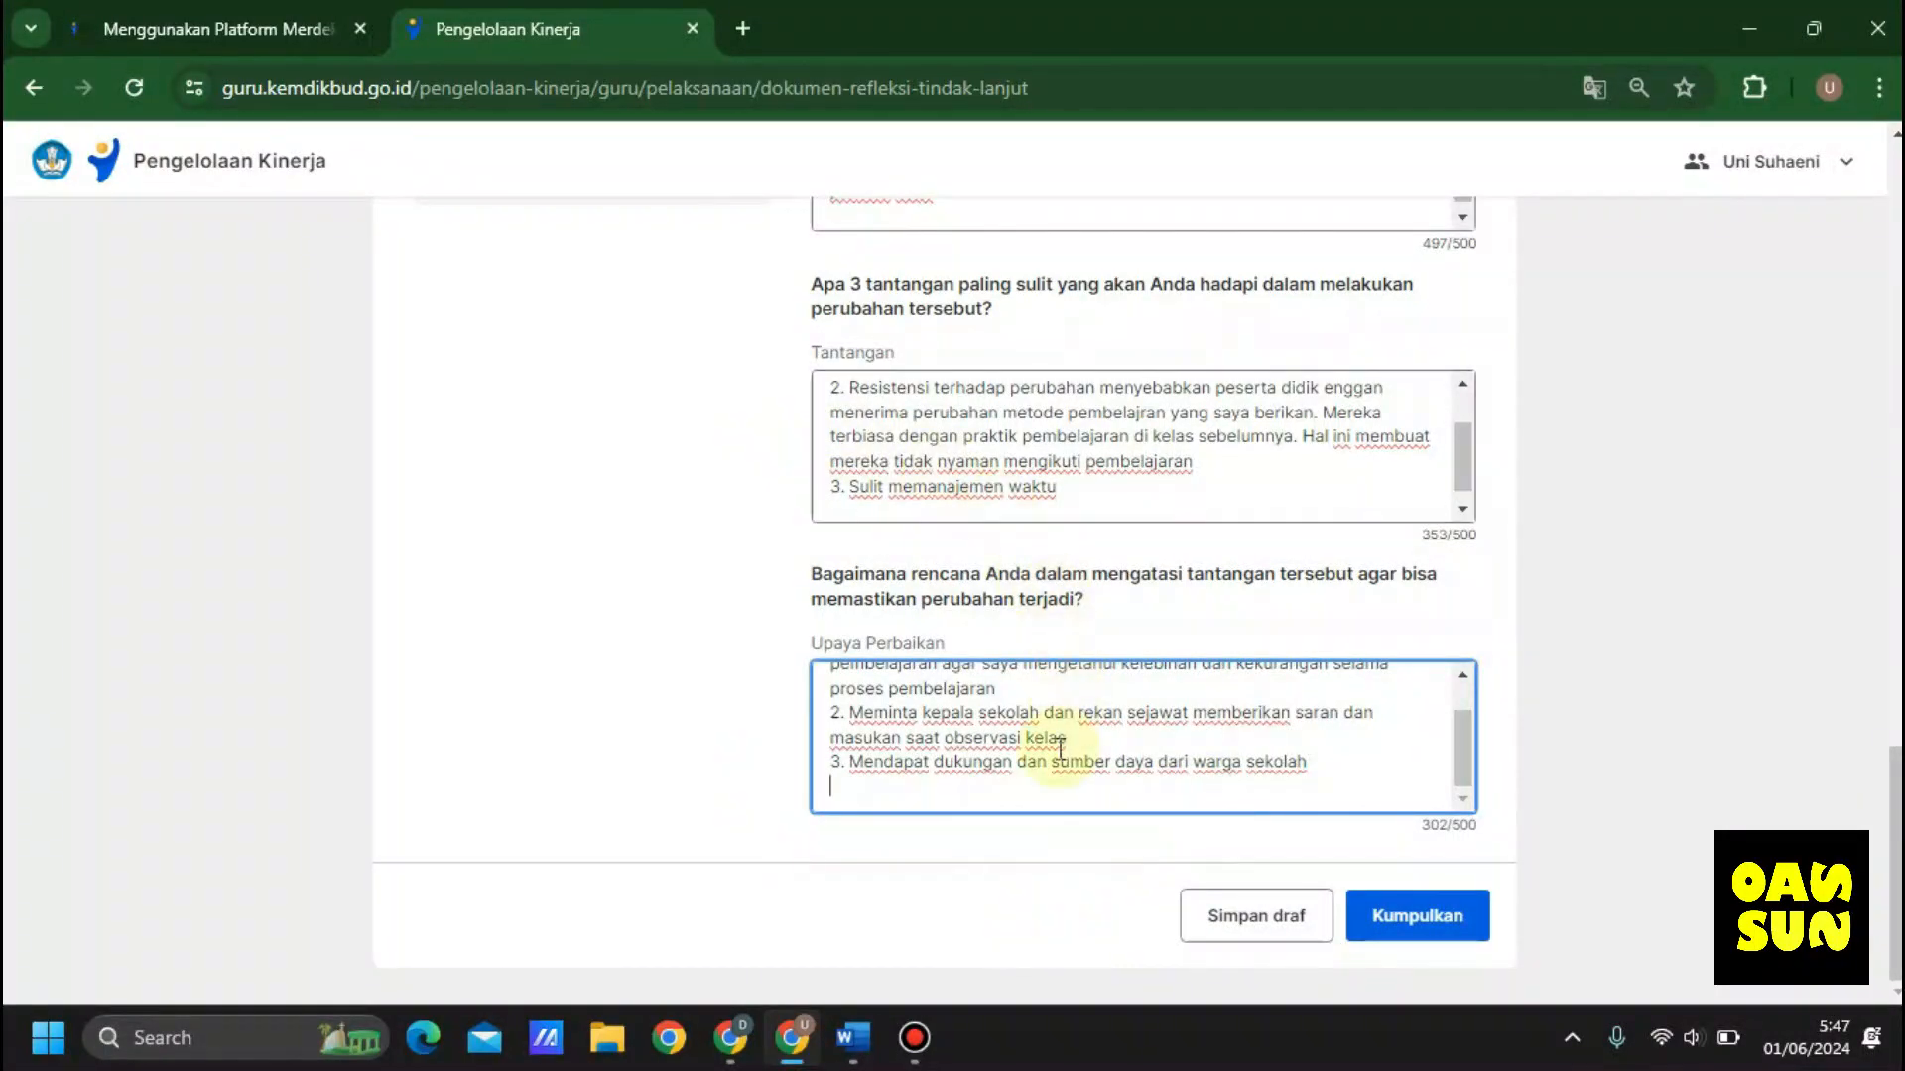
Step: Look over the completed answers and submit the document, acknowledging that its contents can be changed until it is assessed
scroll(1060, 749, "up", 10)
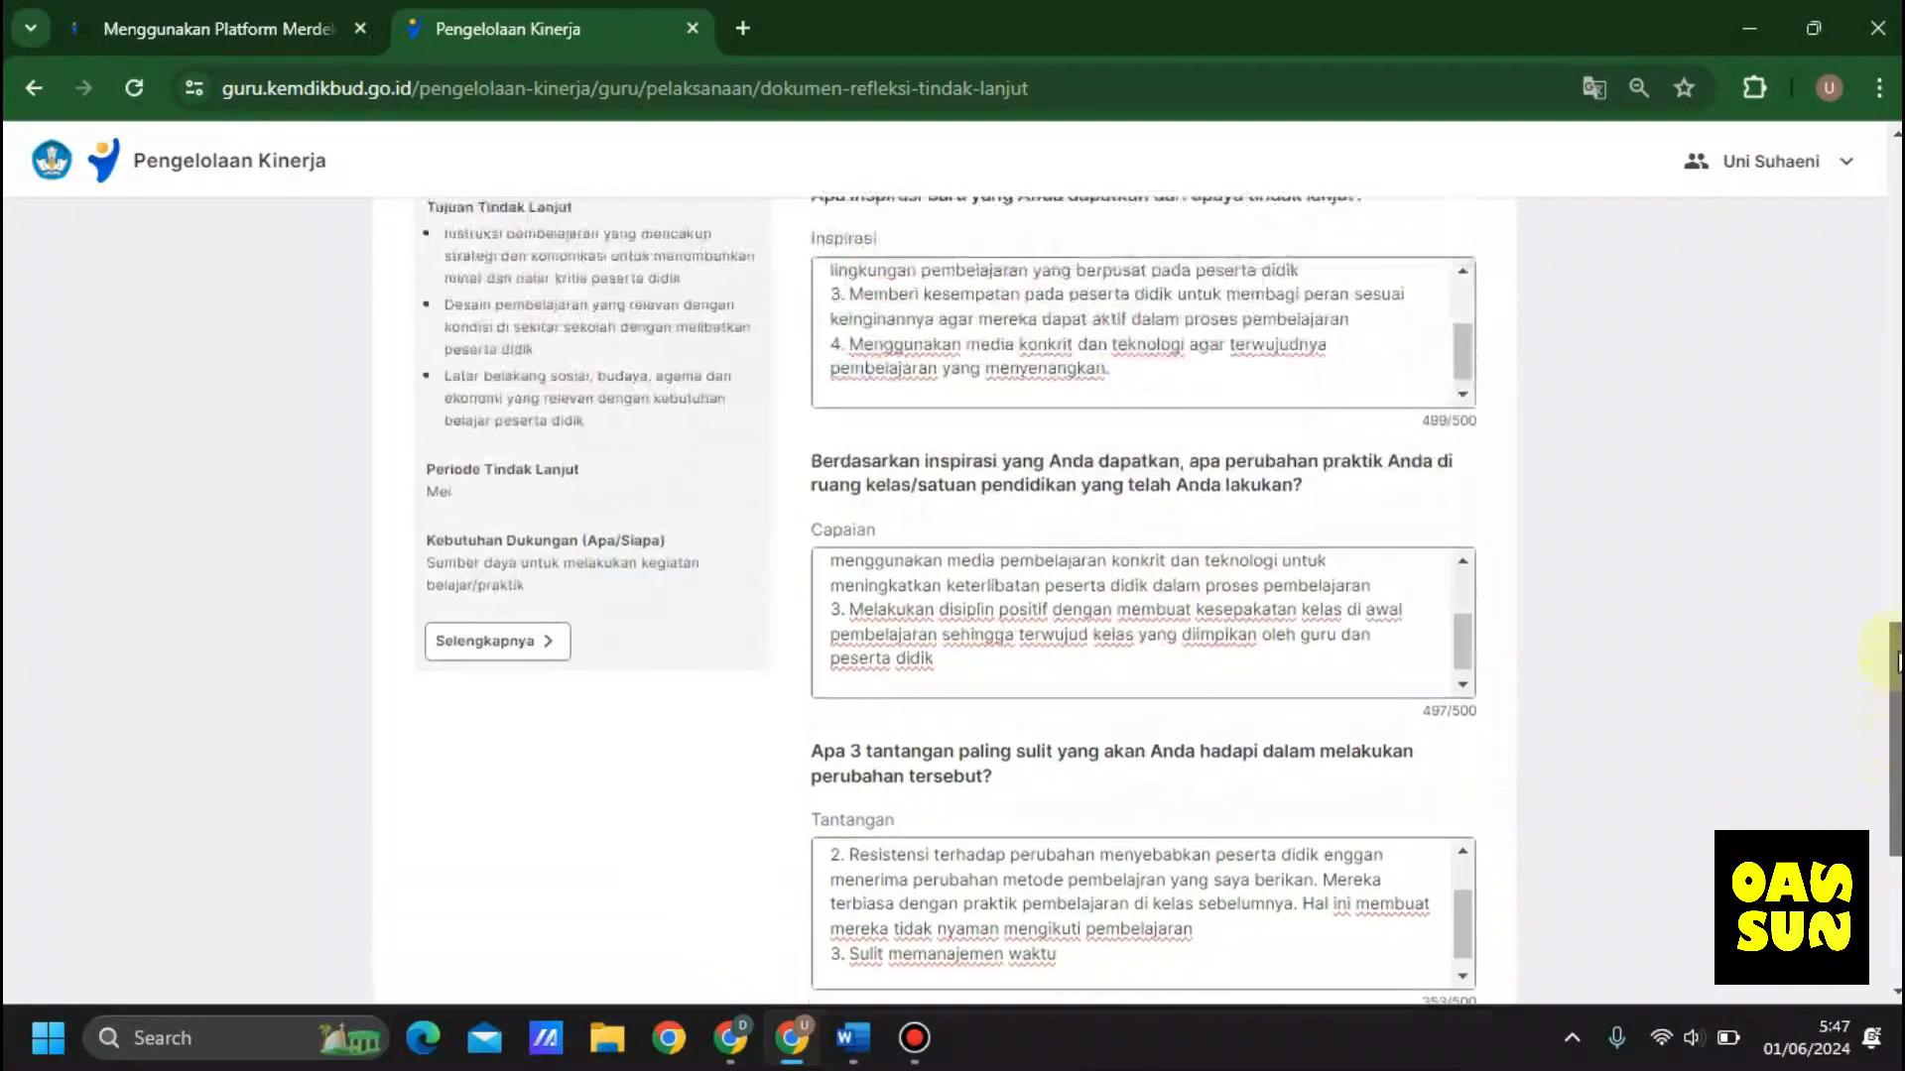
left_click_drag(1898, 595, 1898, 816)
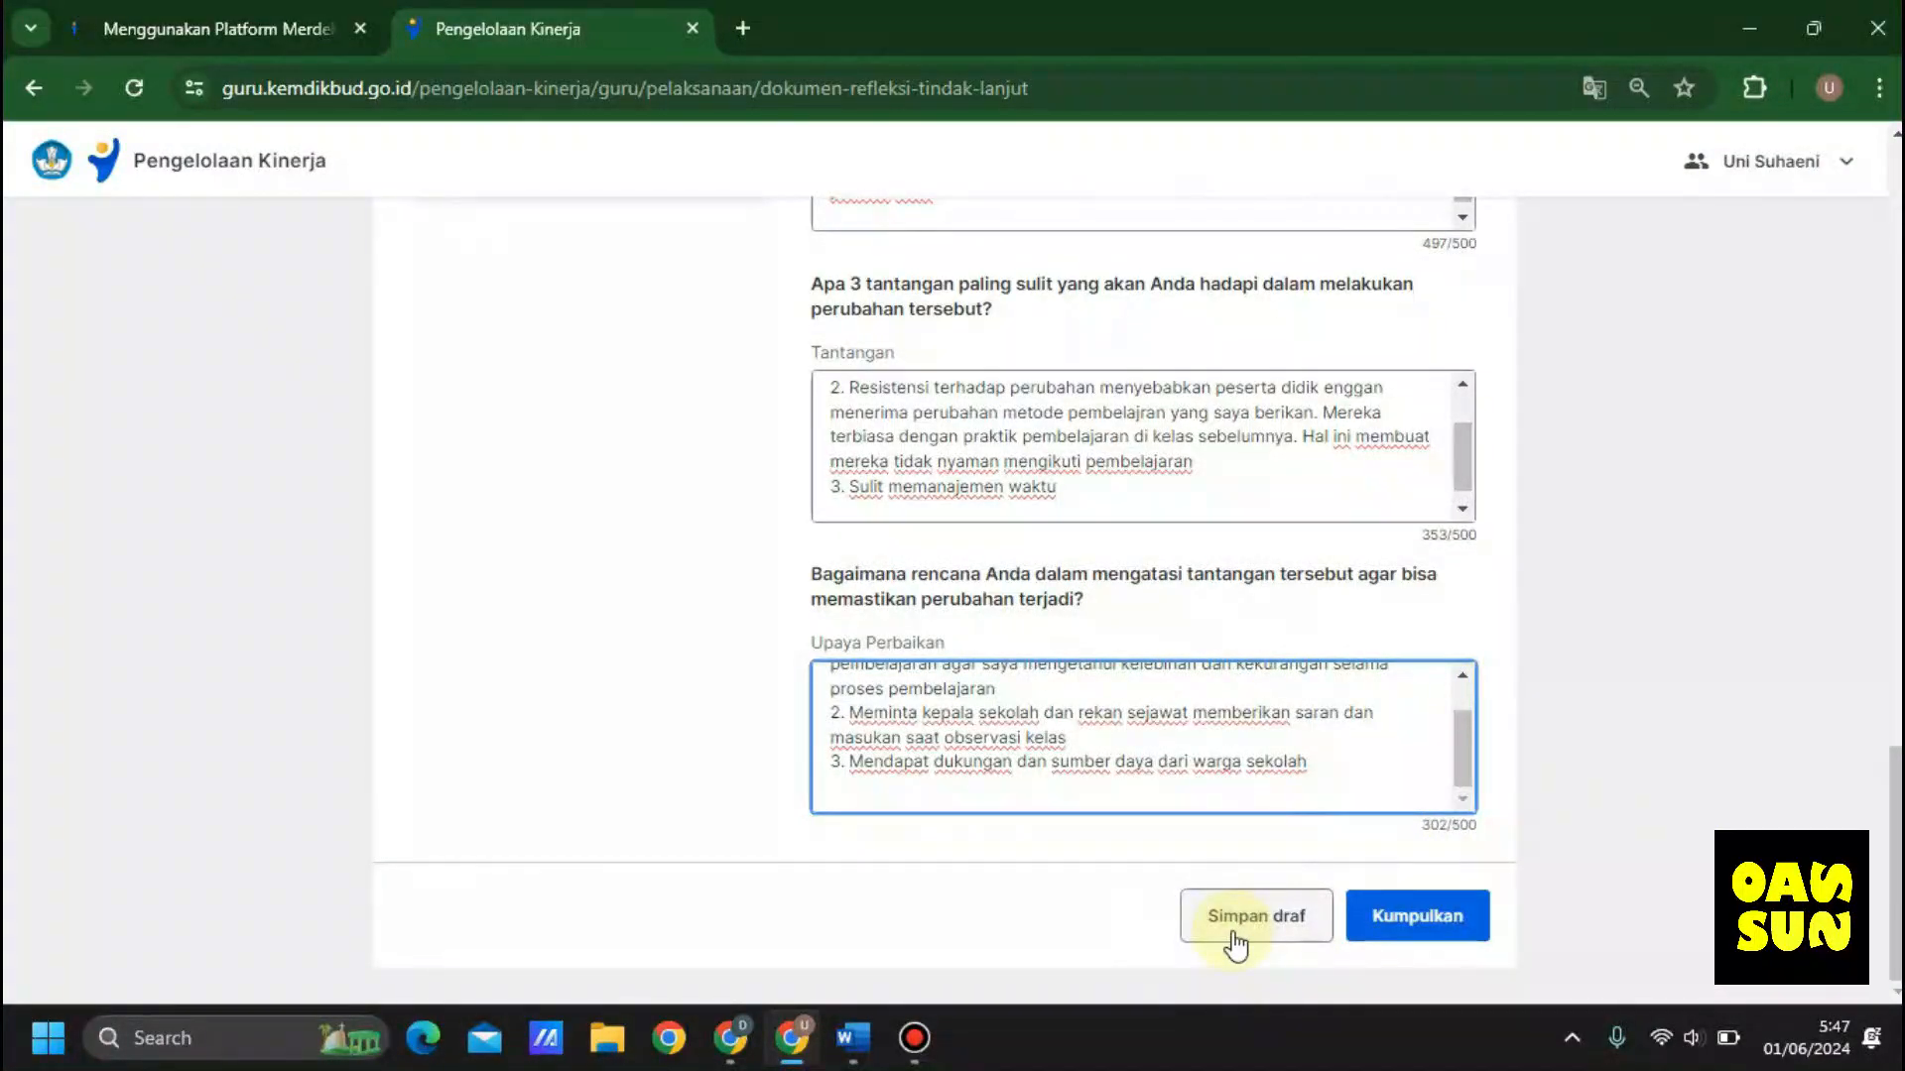
left_click(1415, 925)
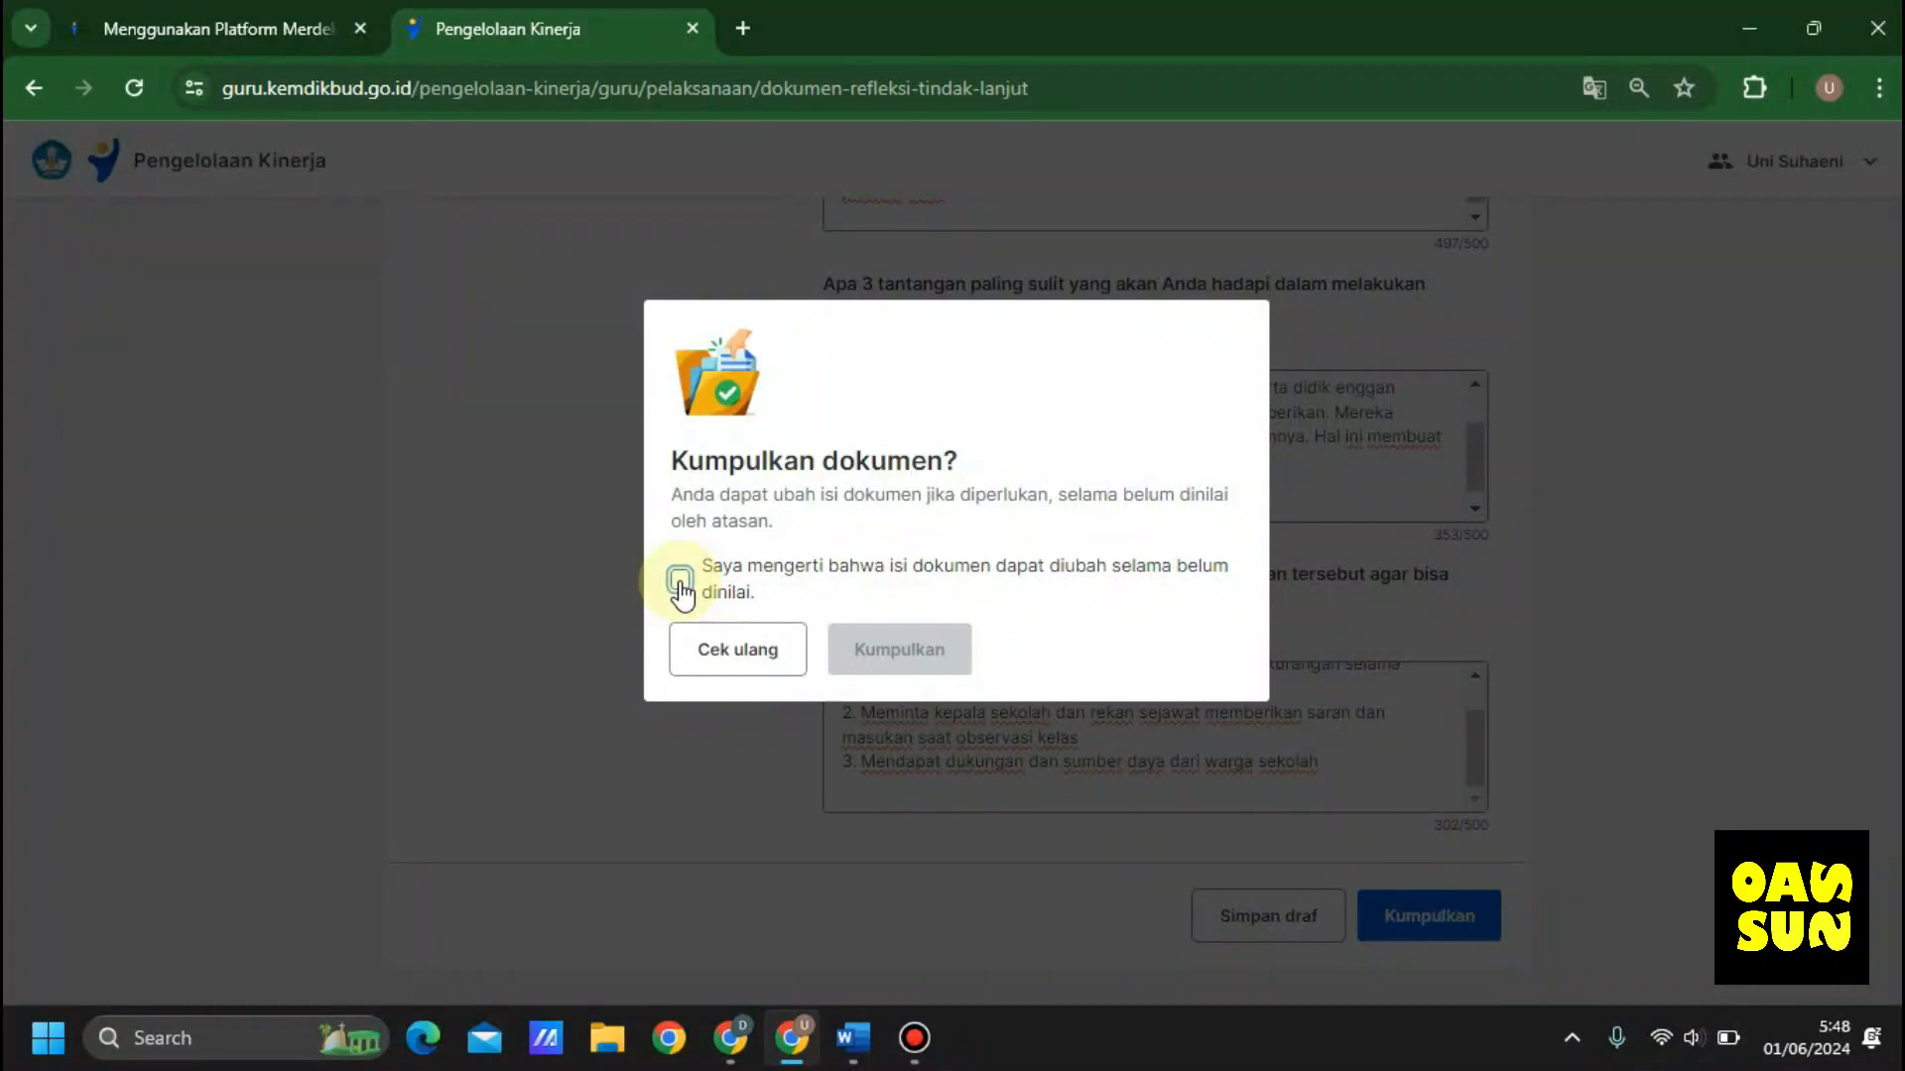
left_click(681, 581)
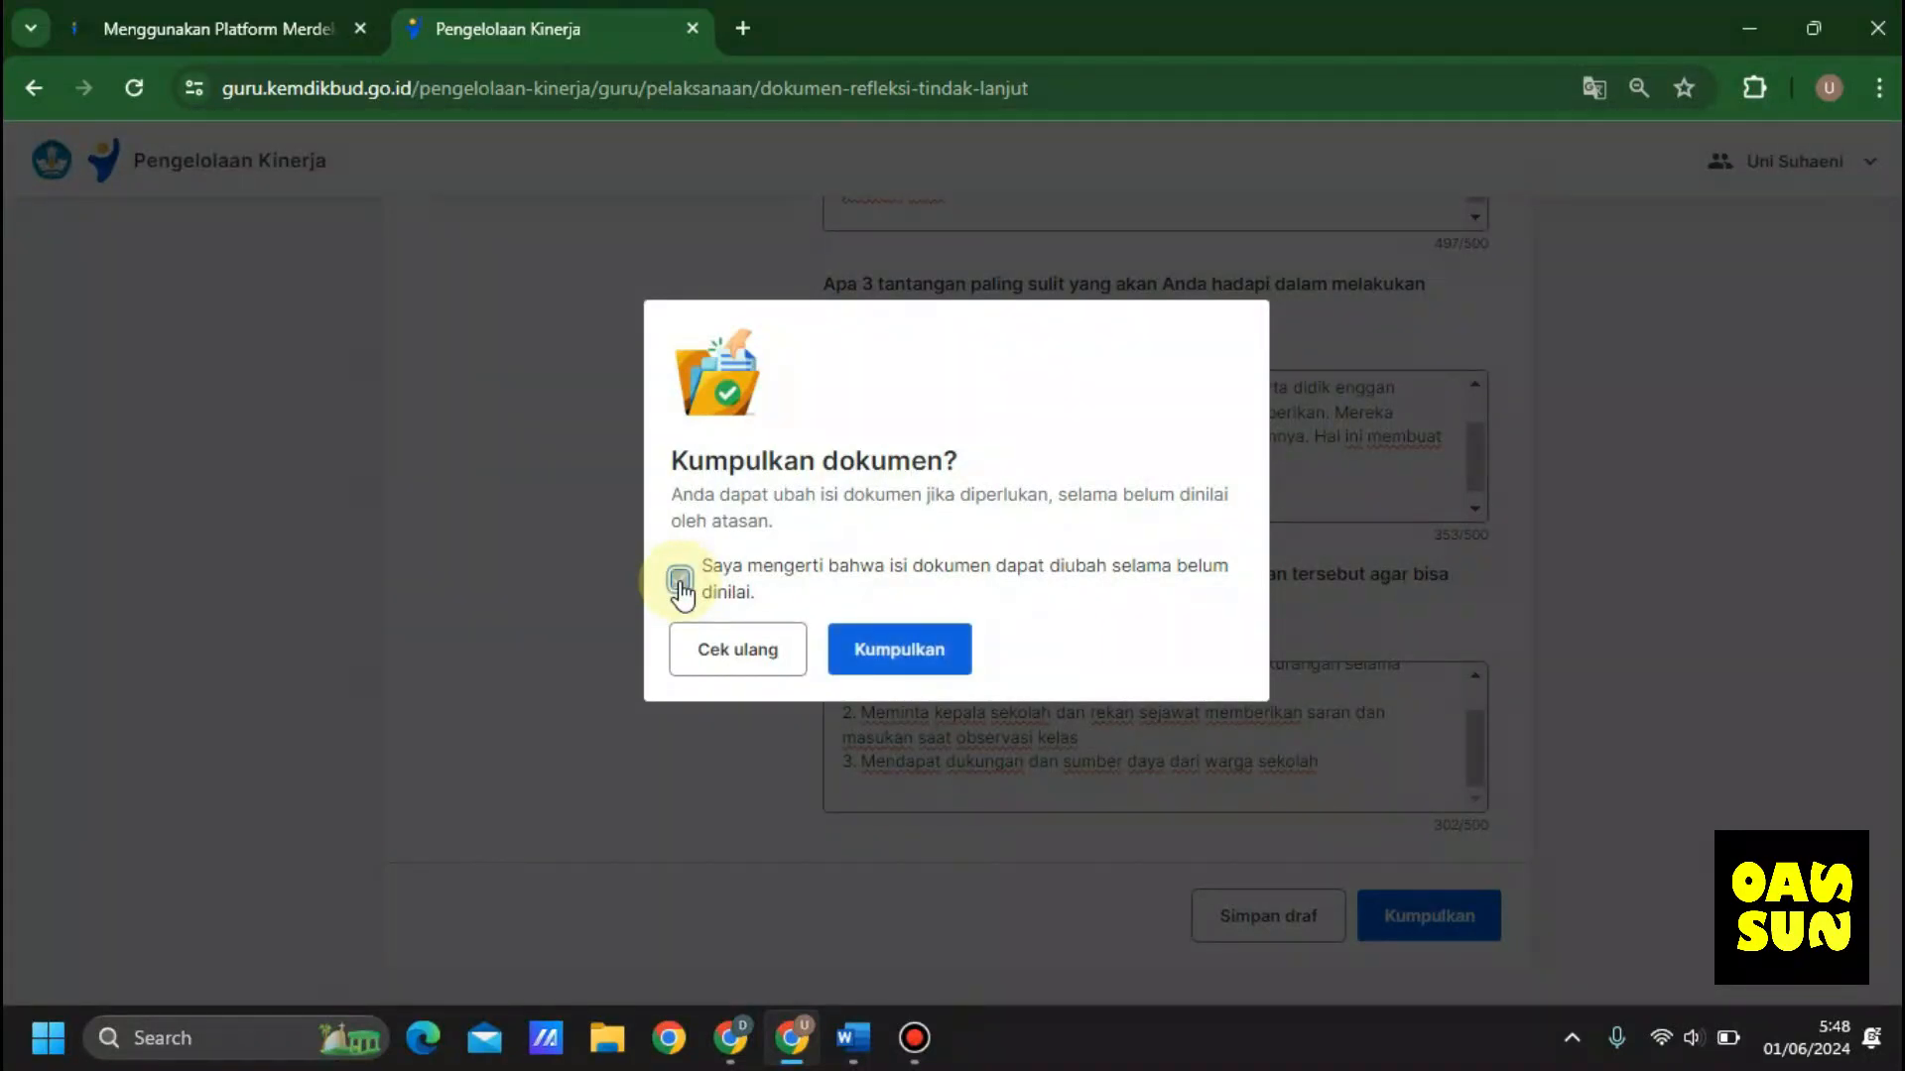
left_click(878, 646)
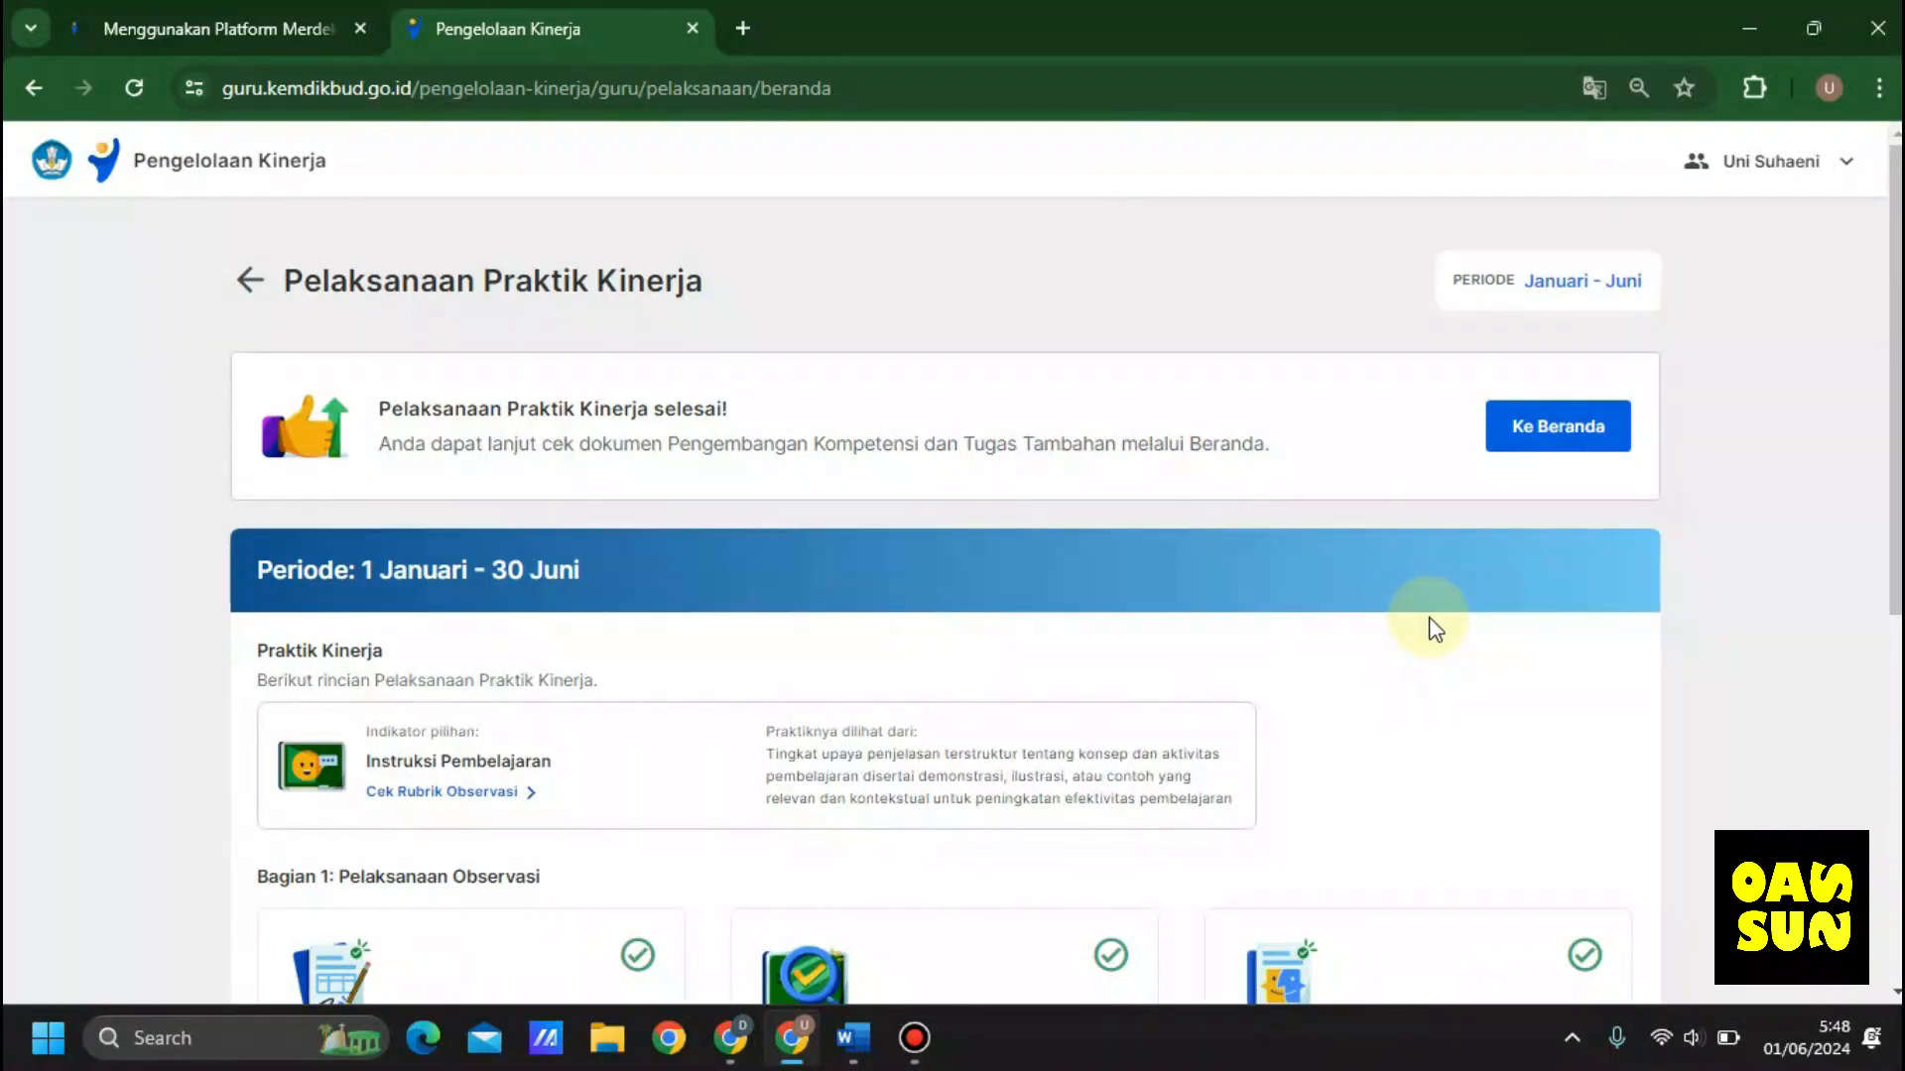
Step: Check the status of the Pelaksanaan Observasi and Pelaksanaan Tindak Lanjut stages on the Pelaksanaan Praktik Kinerja page
left_click_drag(1895, 511, 1895, 879)
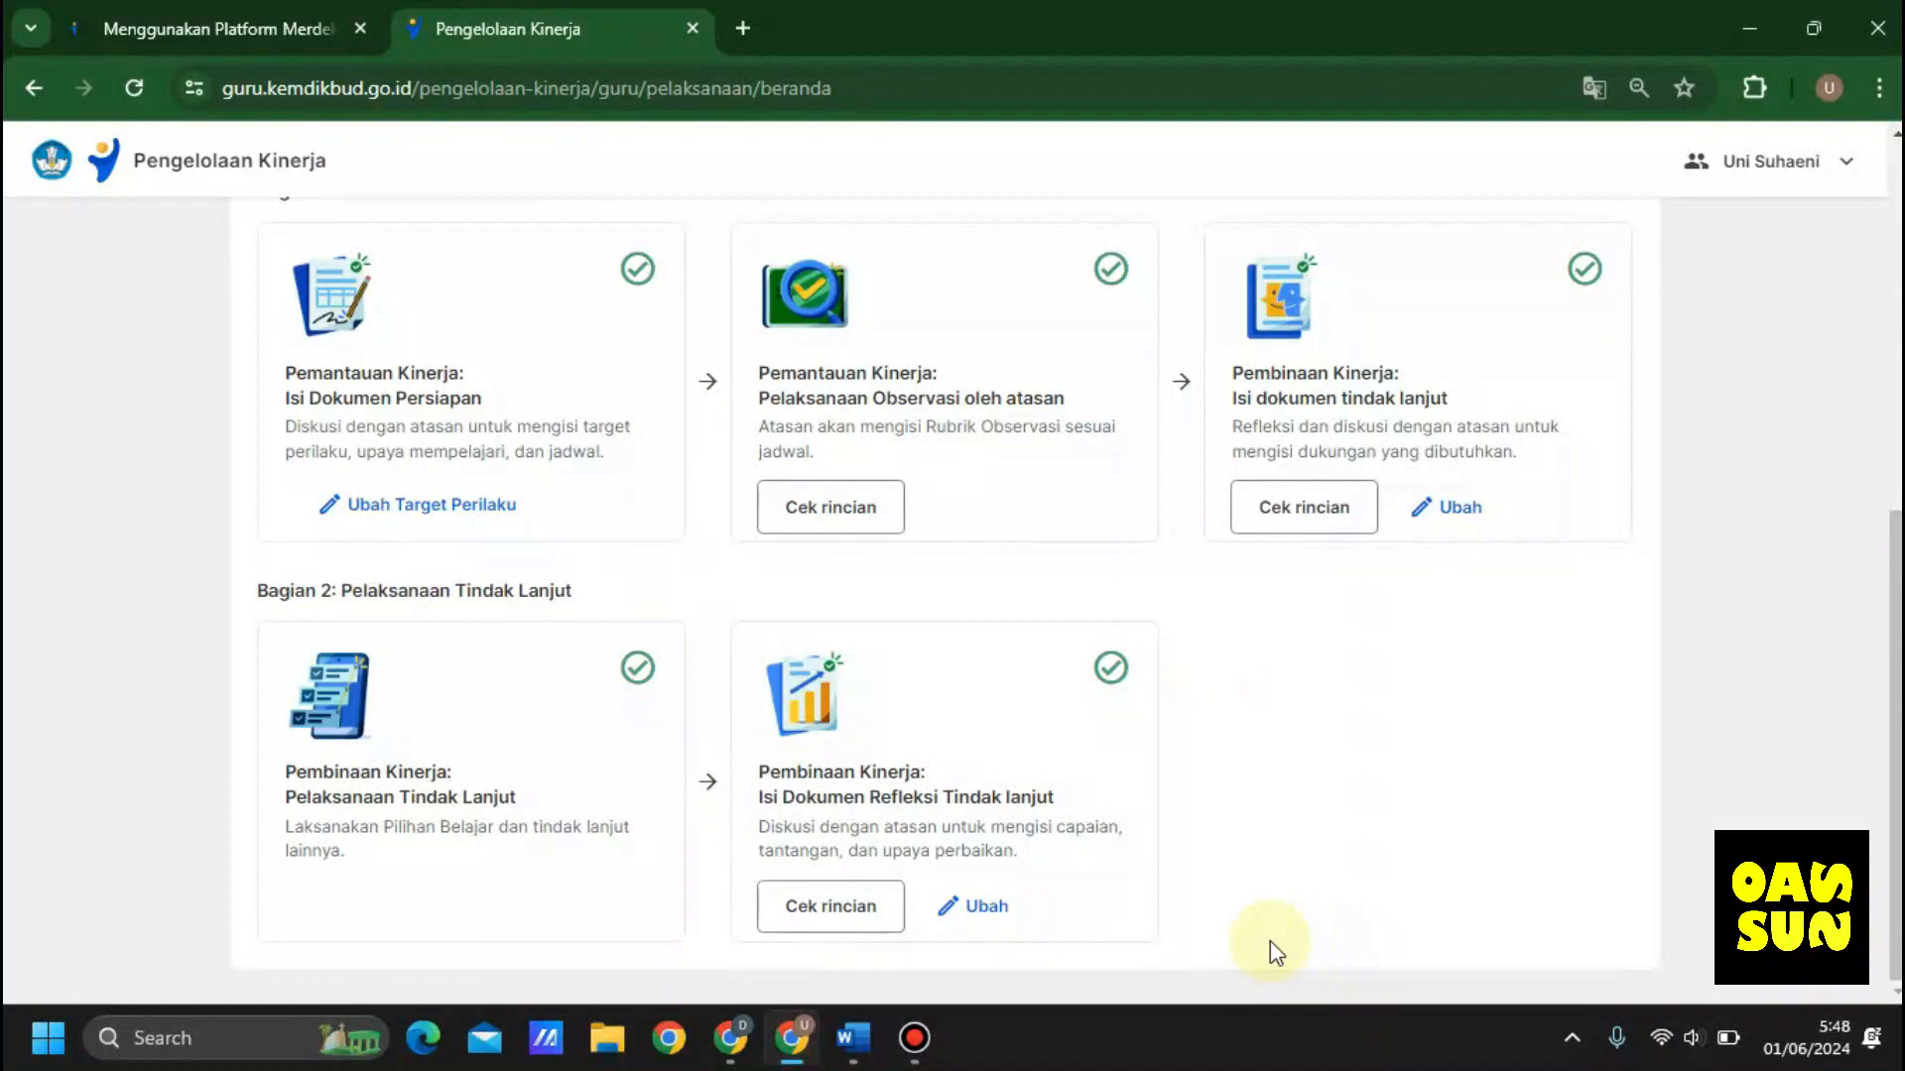
scroll(952, 595, "up", 5)
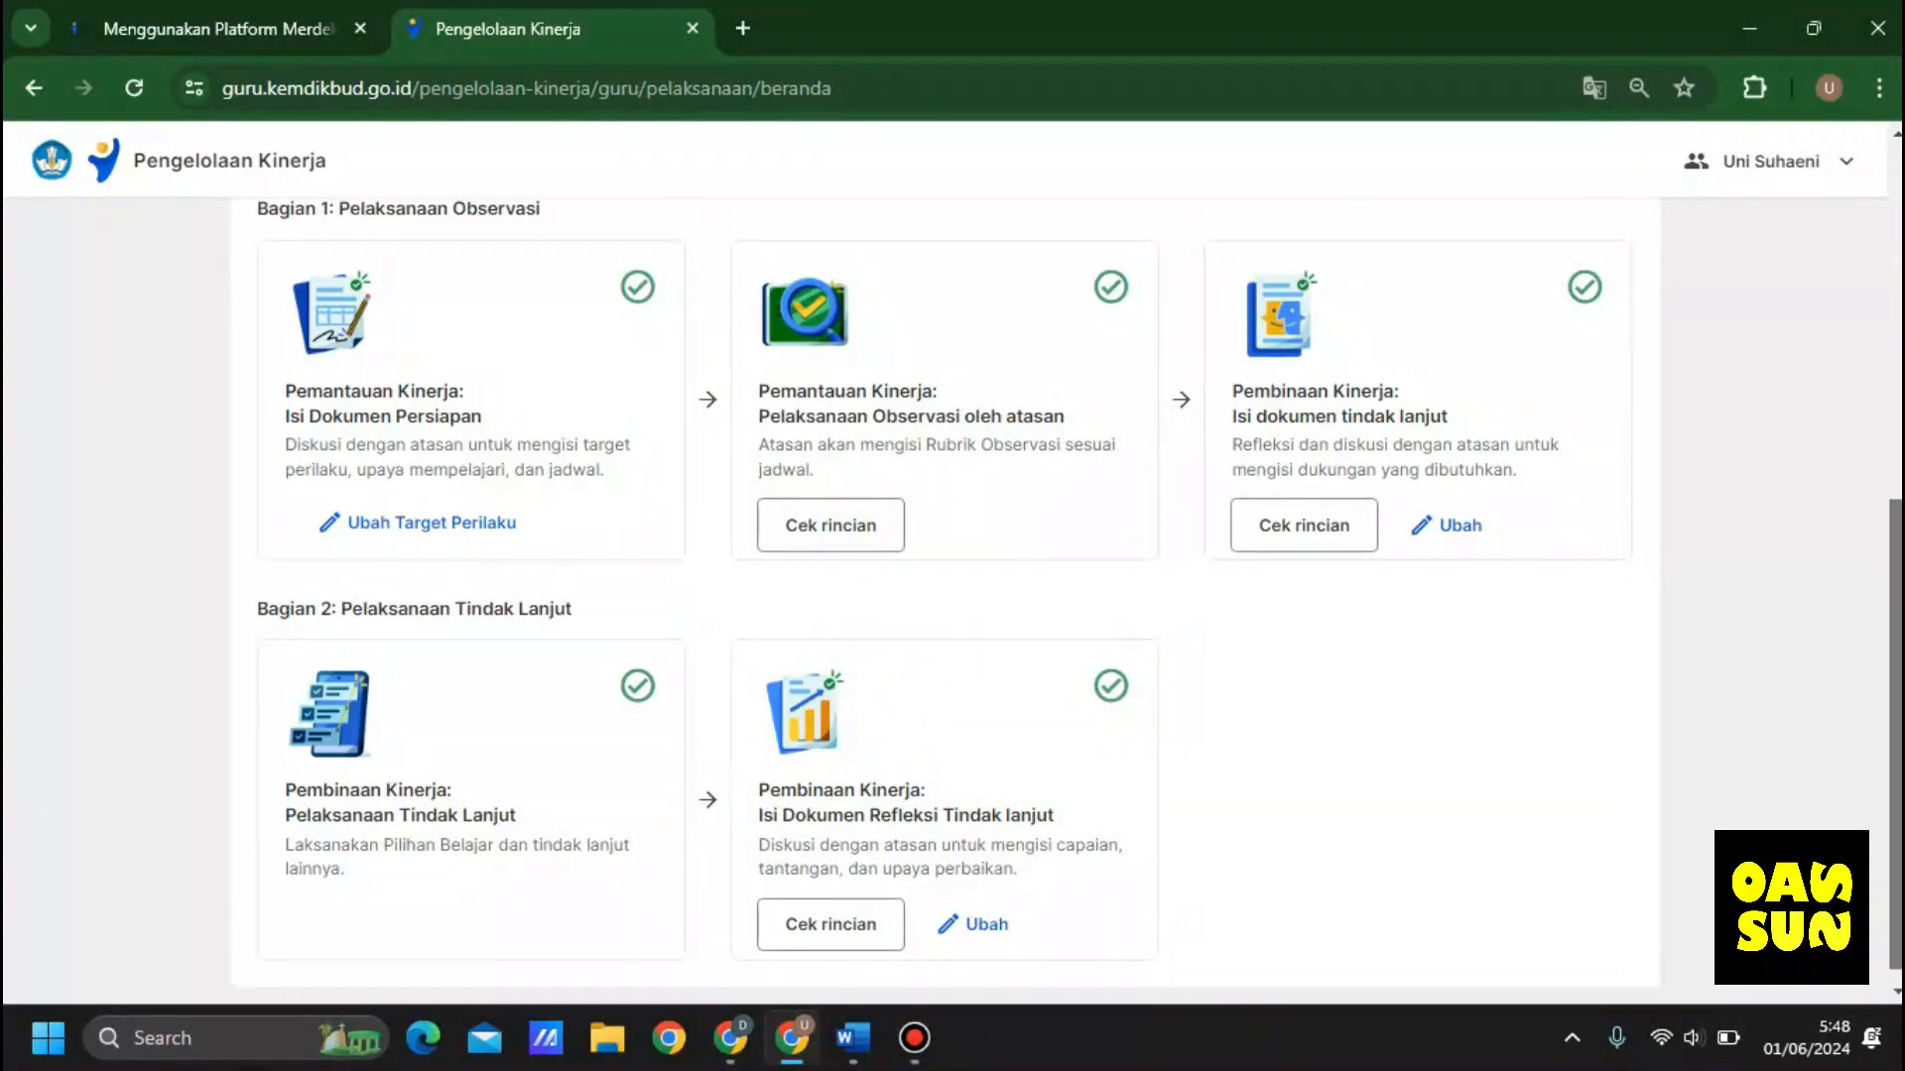
scroll(1057, 928, "down", 5)
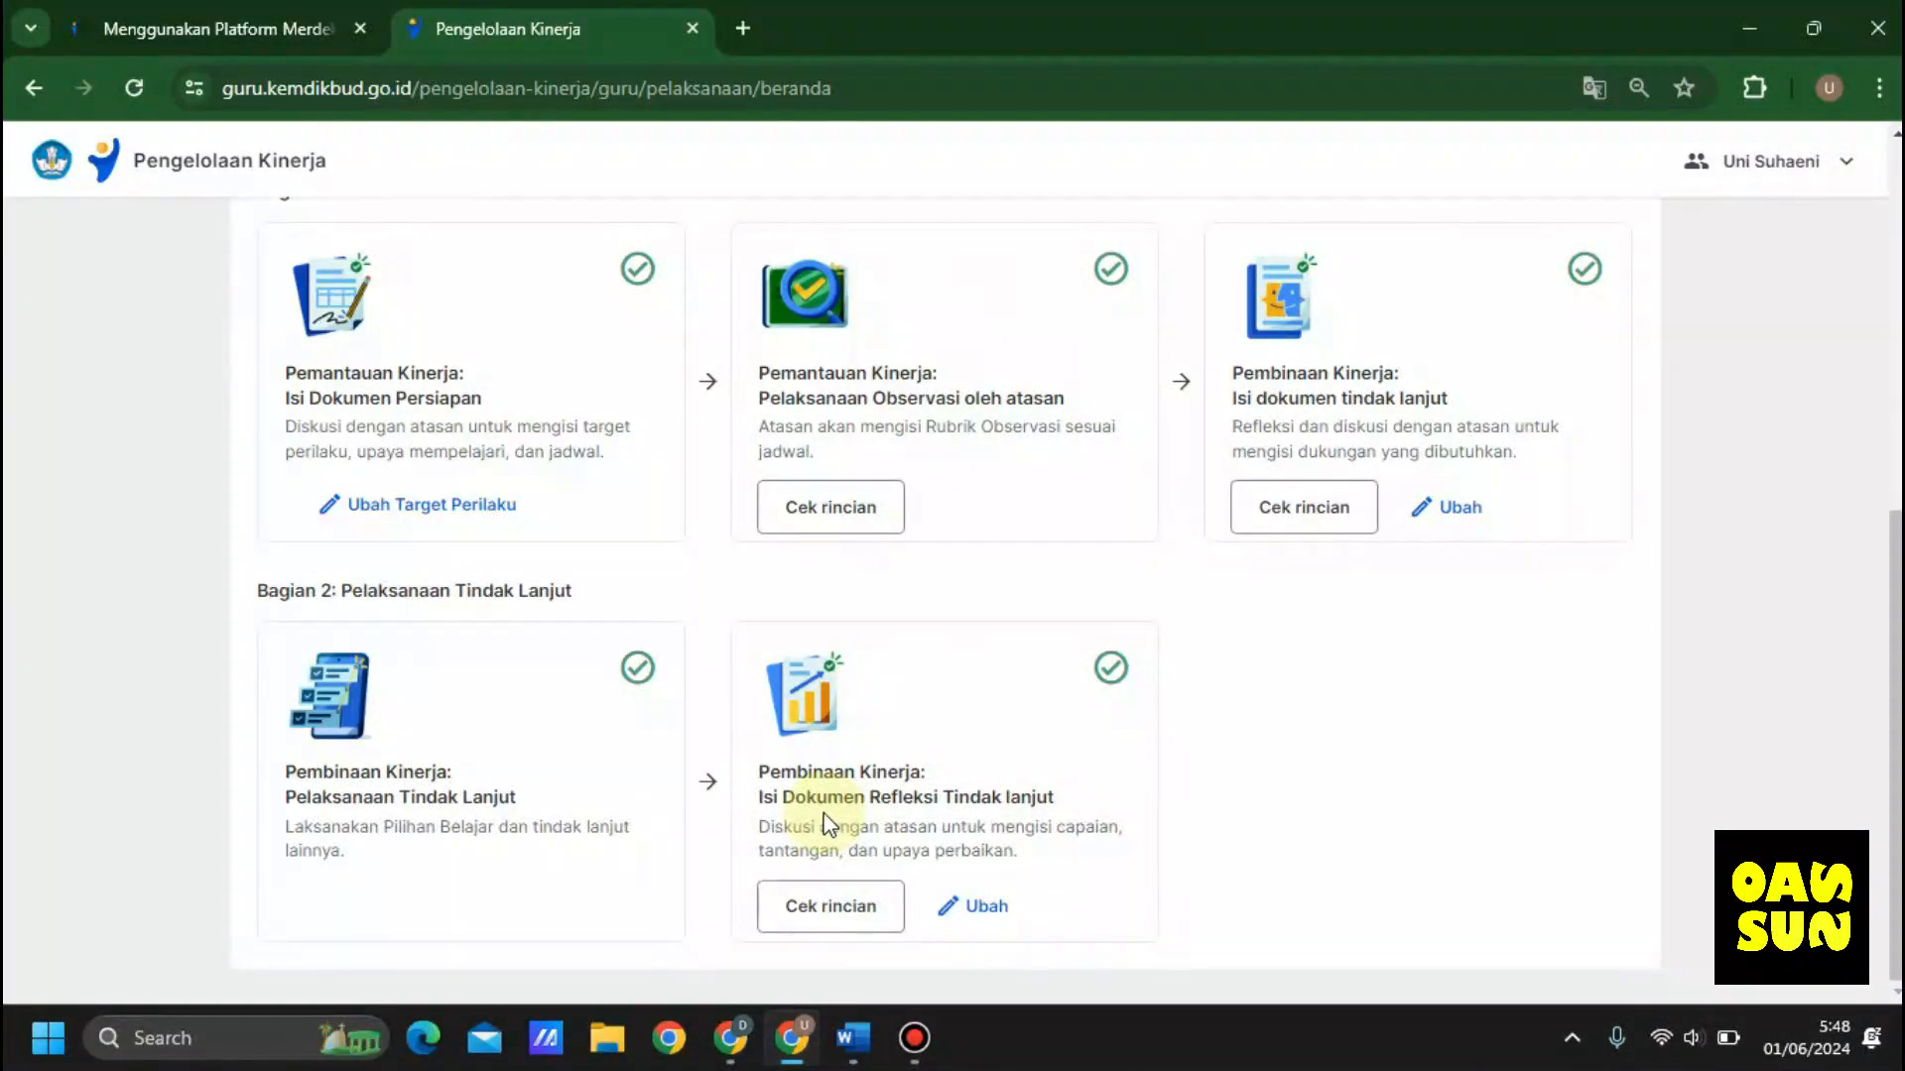
Step: Switch to the supervisor's Chrome window, reload the Penilaian Praktik Kinerja page and check the Nilai Dokumen Refleksi Tindak Lanjut stage
left_click(730, 1038)
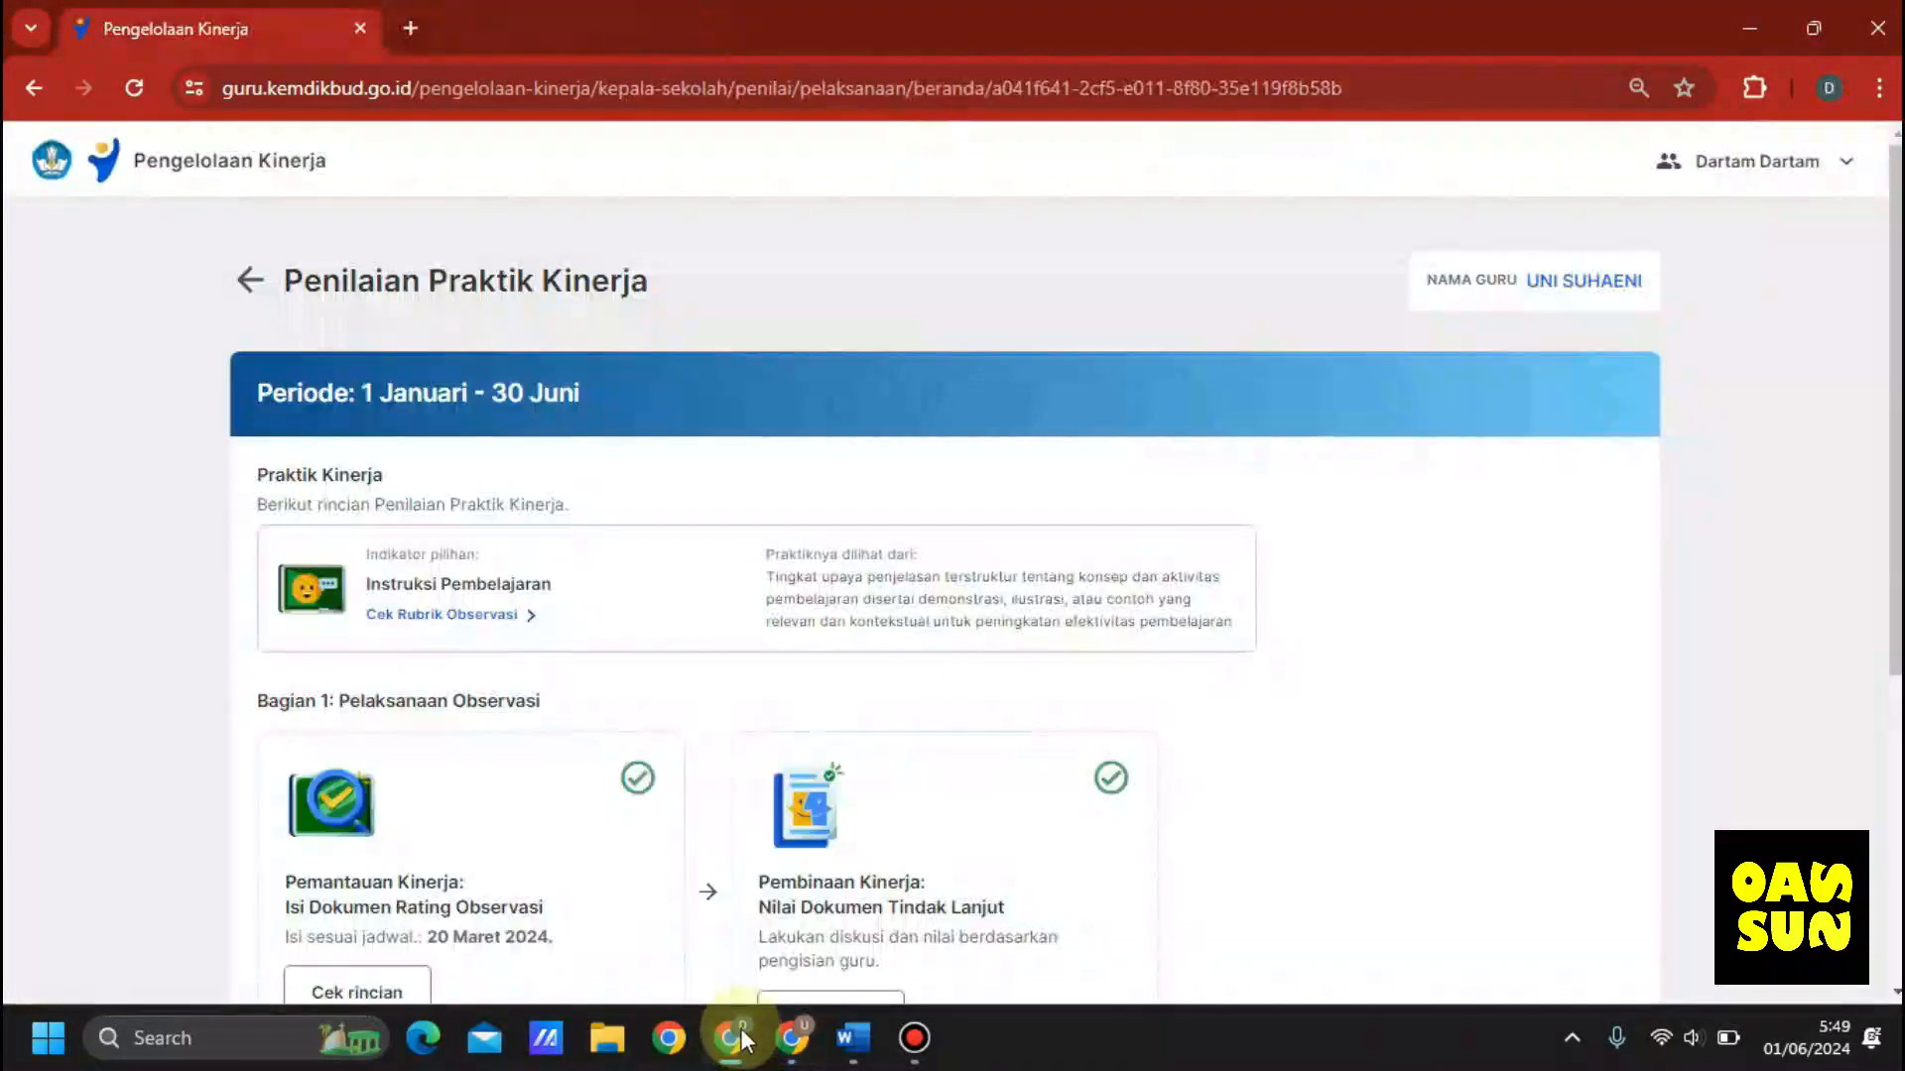
scroll(1851, 496, "down", 1)
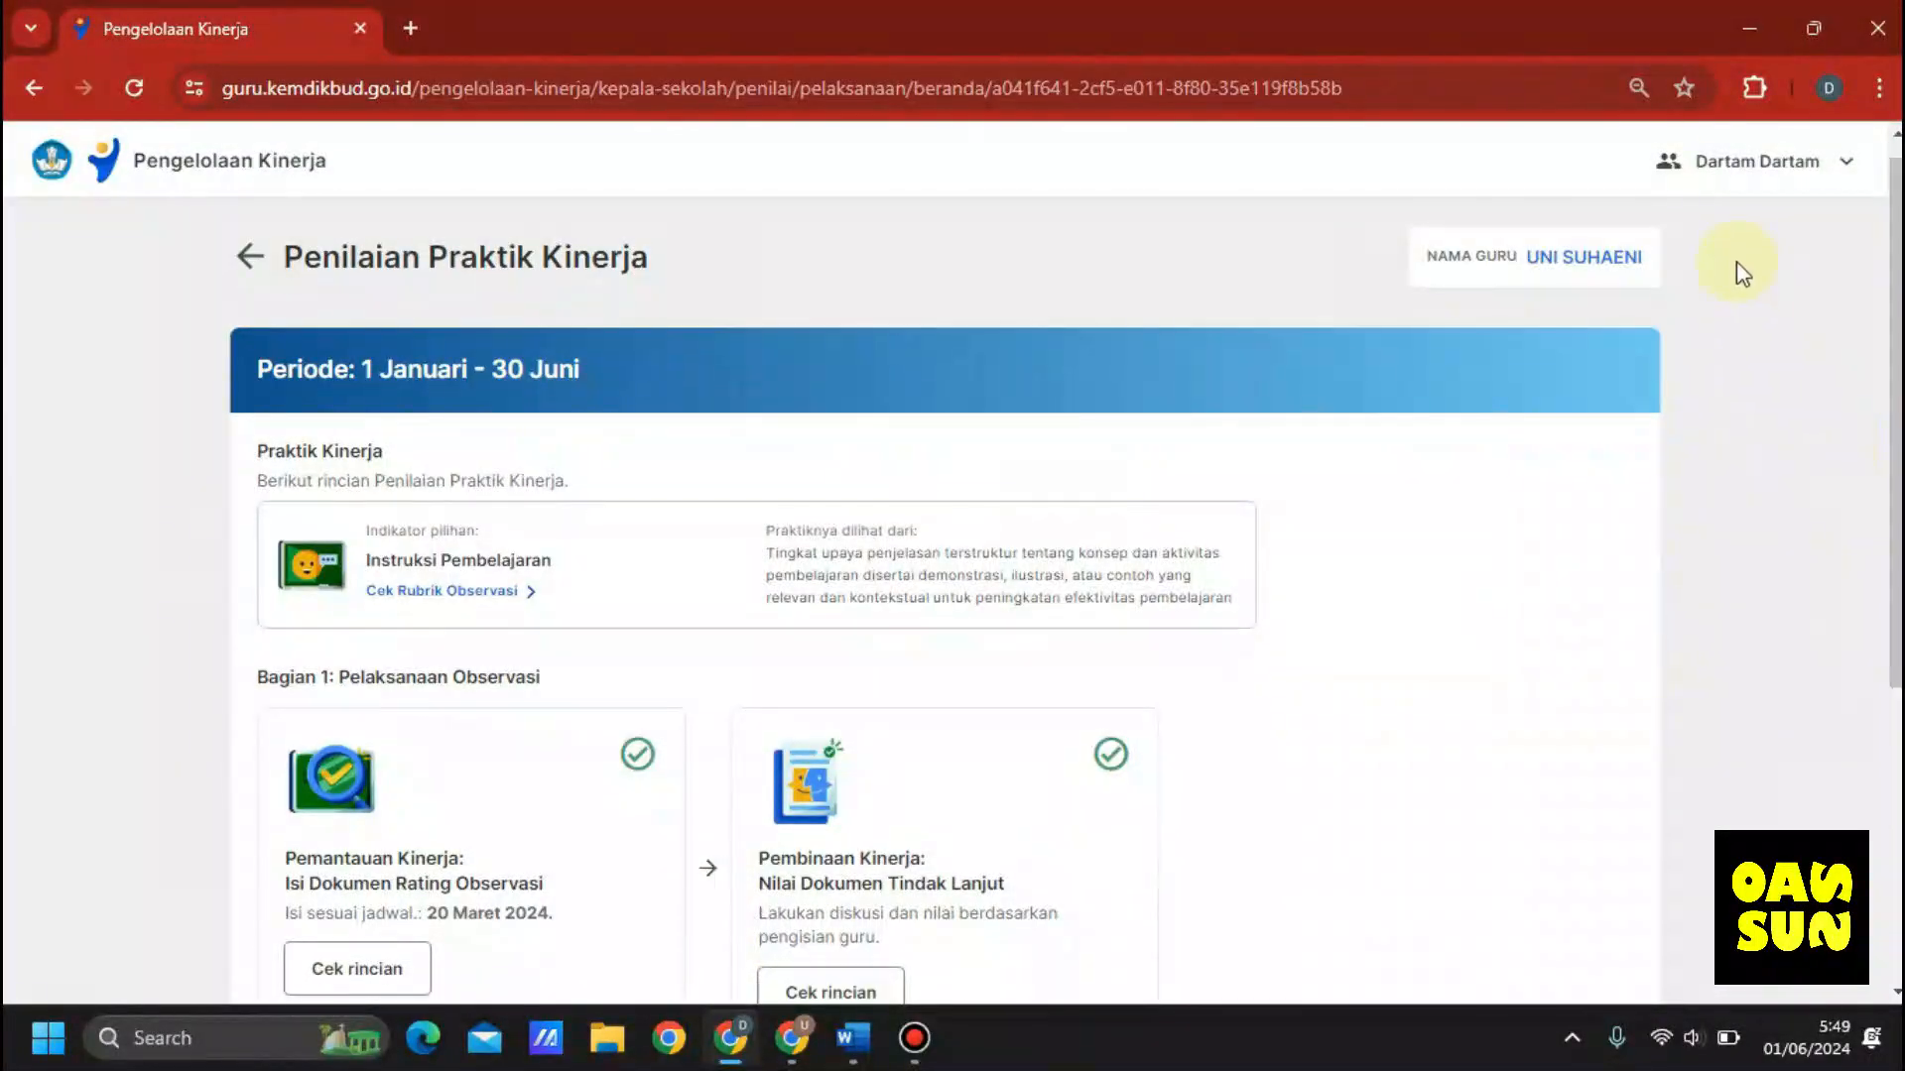
left_click_drag(1889, 480, 1845, 706)
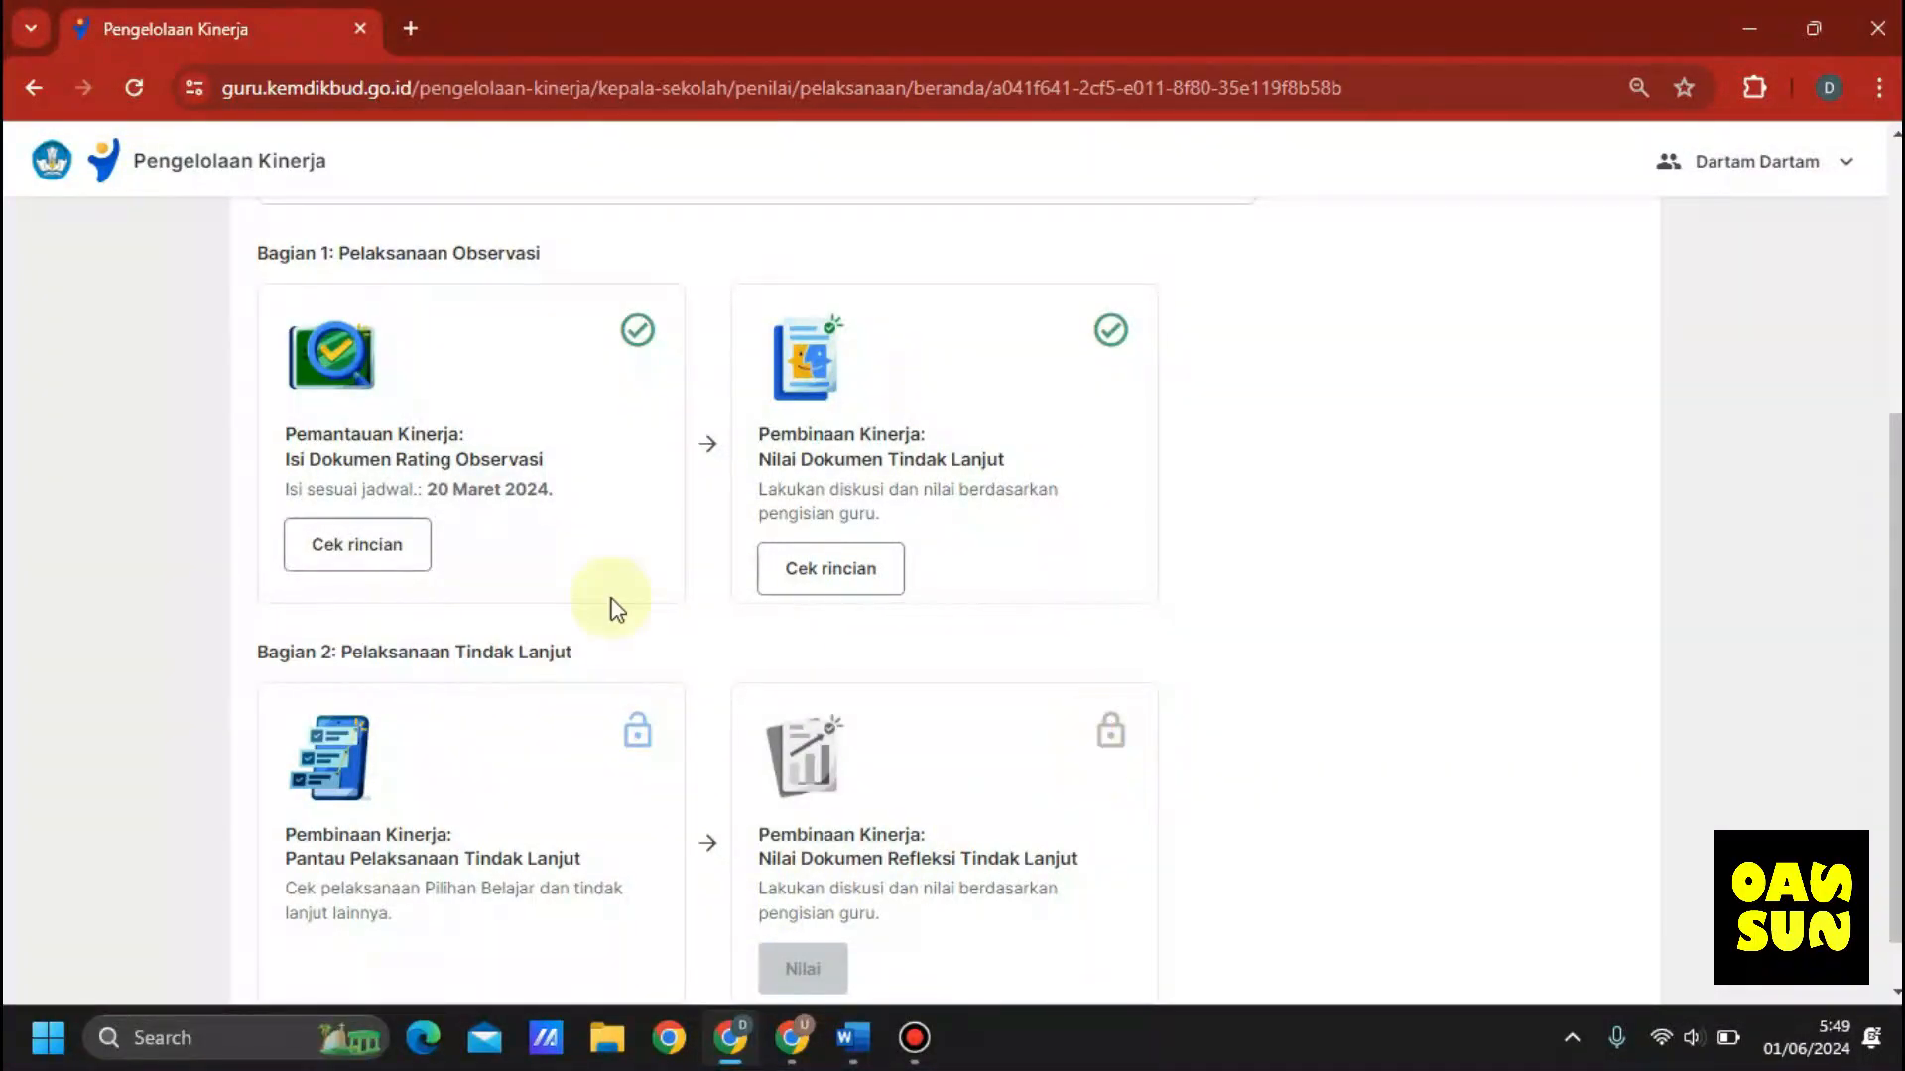
left_click(133, 89)
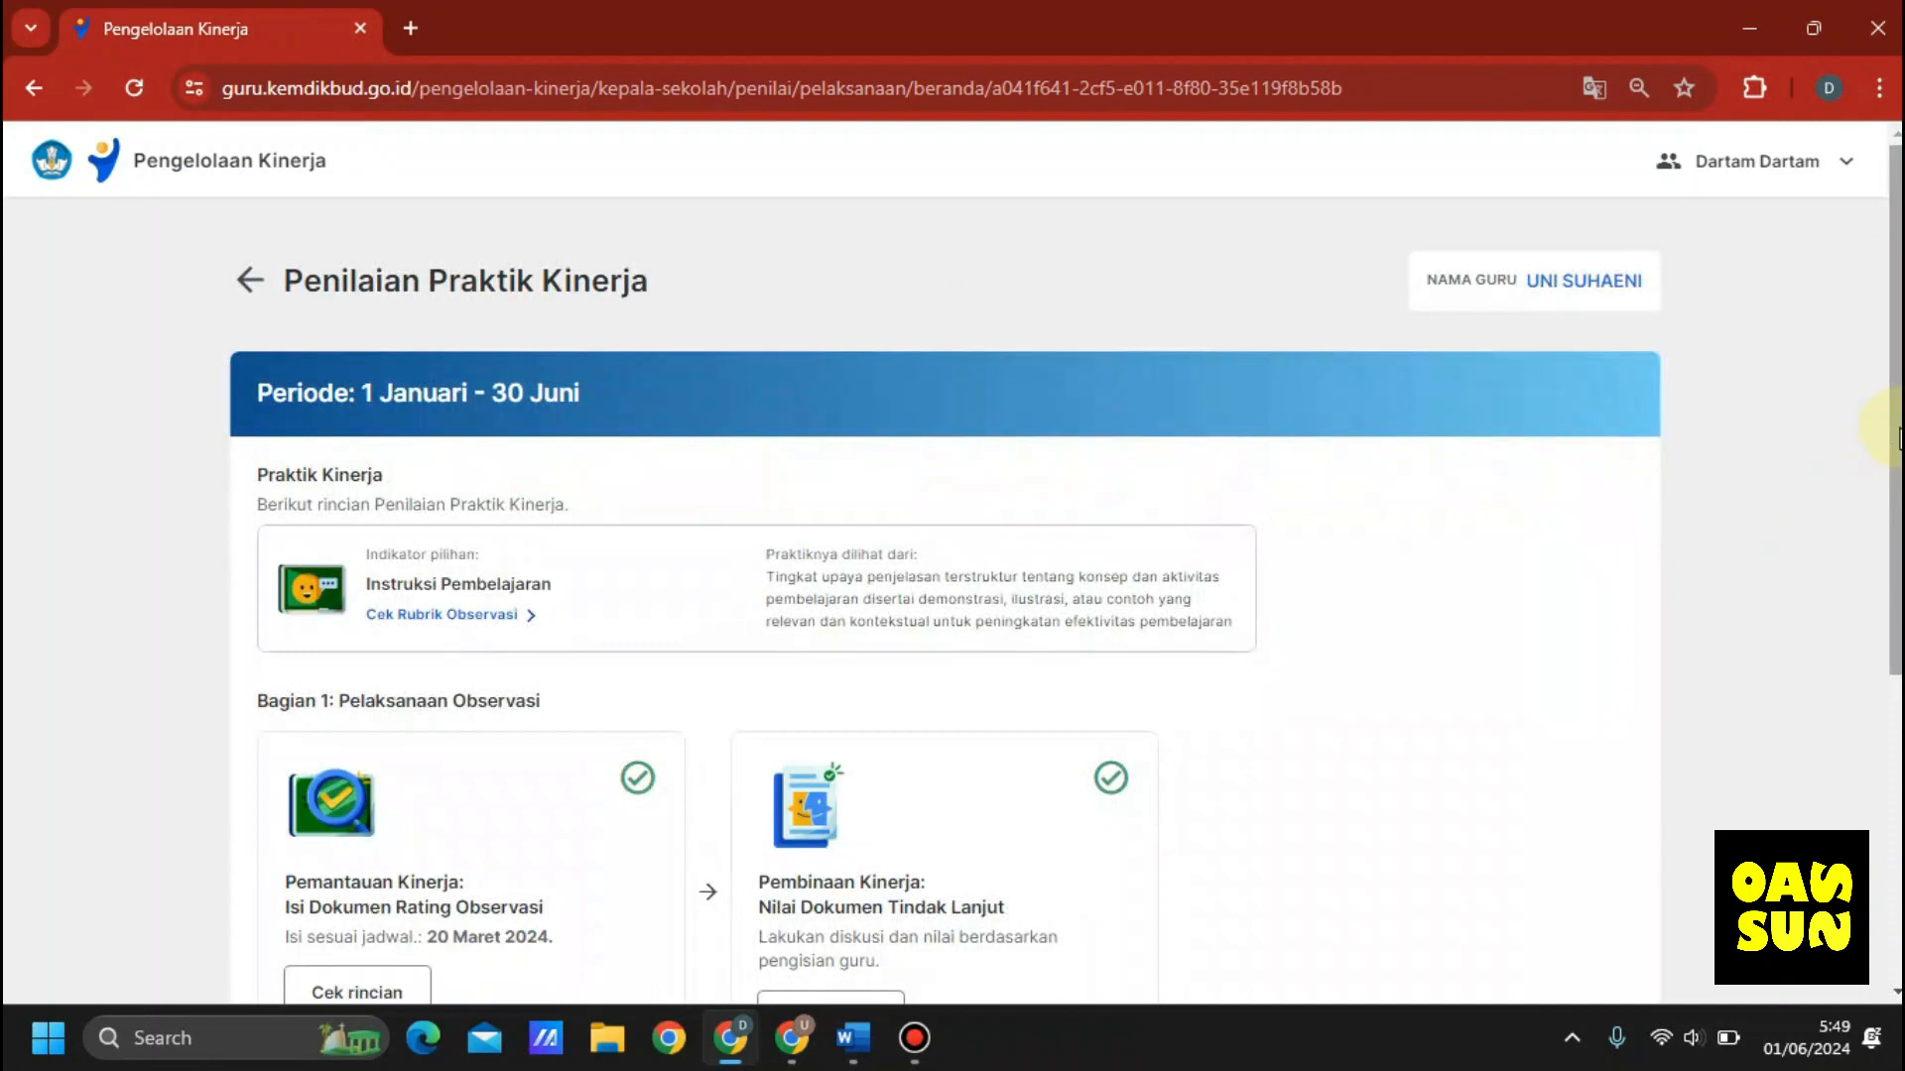
left_click_drag(1896, 436, 1885, 729)
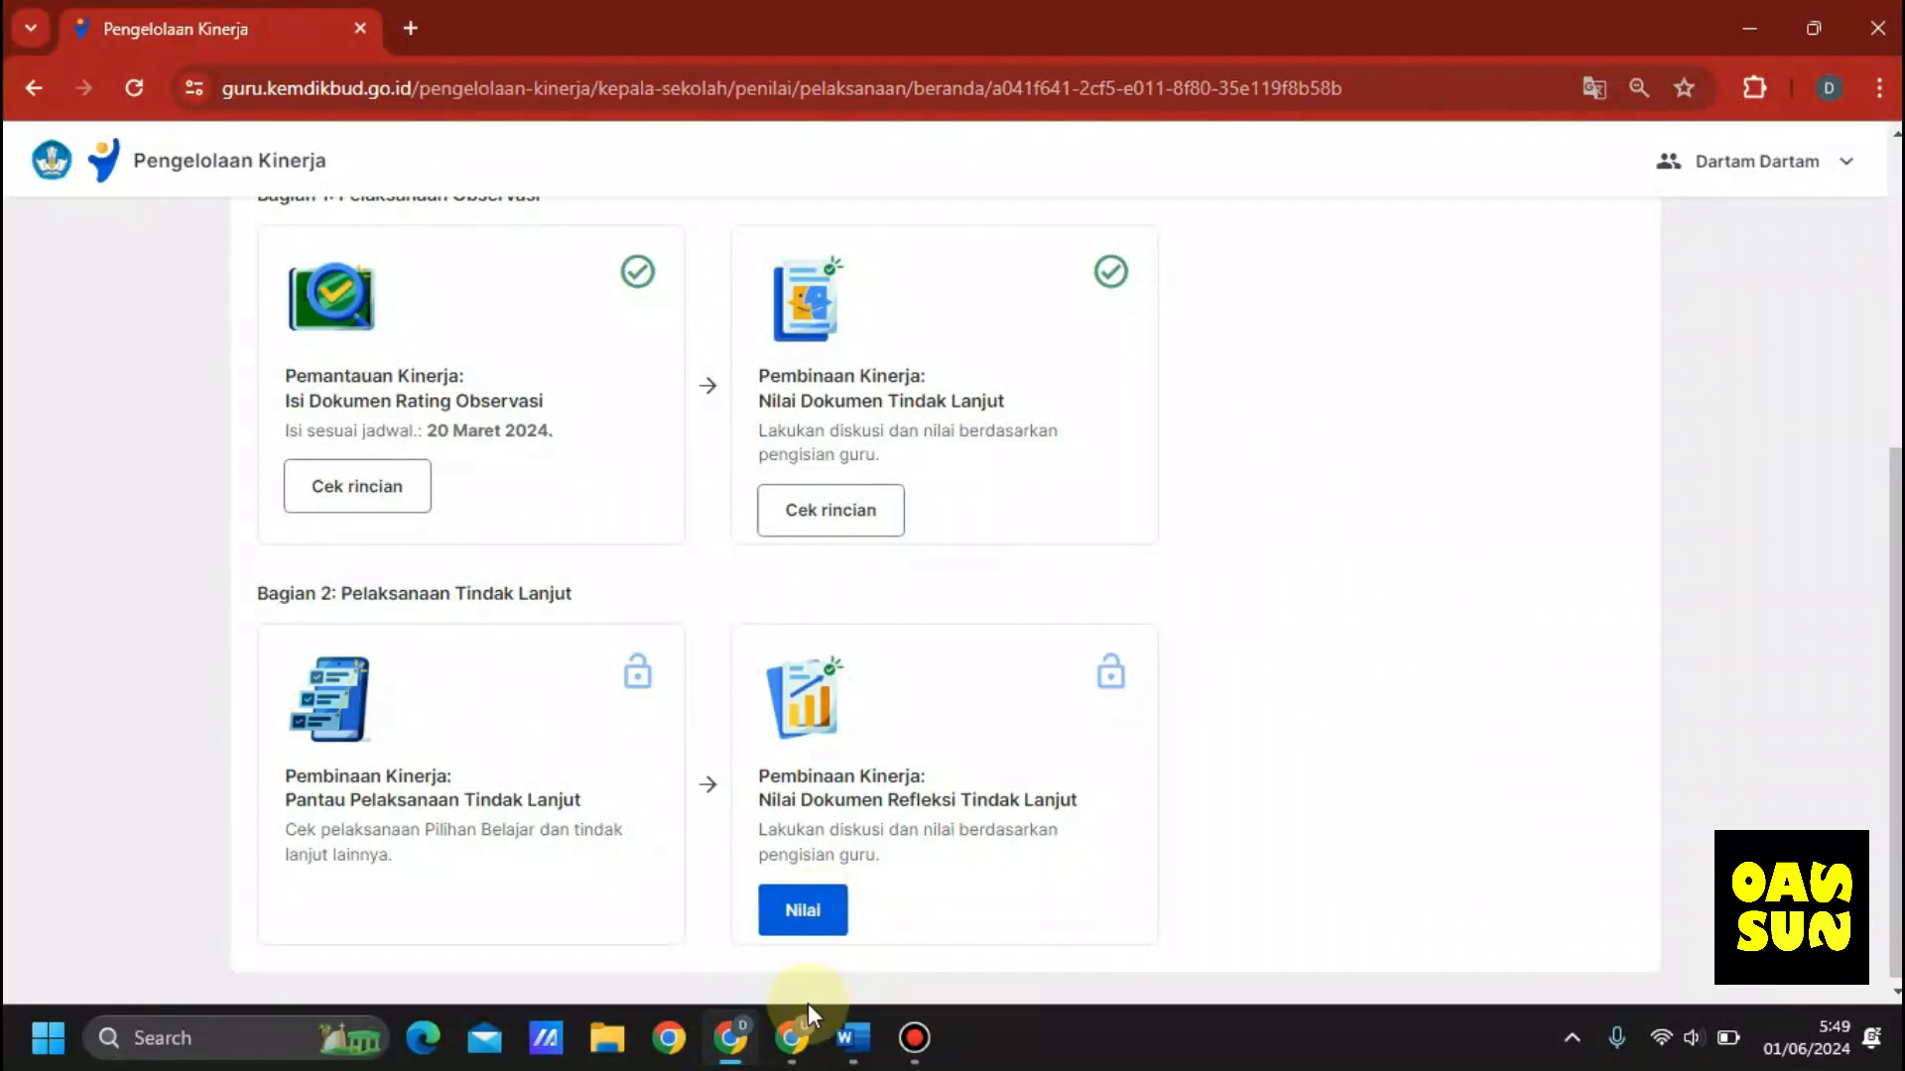
Step: Return to the teacher's Chrome window and go from Pelaksanaan Praktik Kinerja to the Pengelolaan Kinerja home page
left_click(802, 1046)
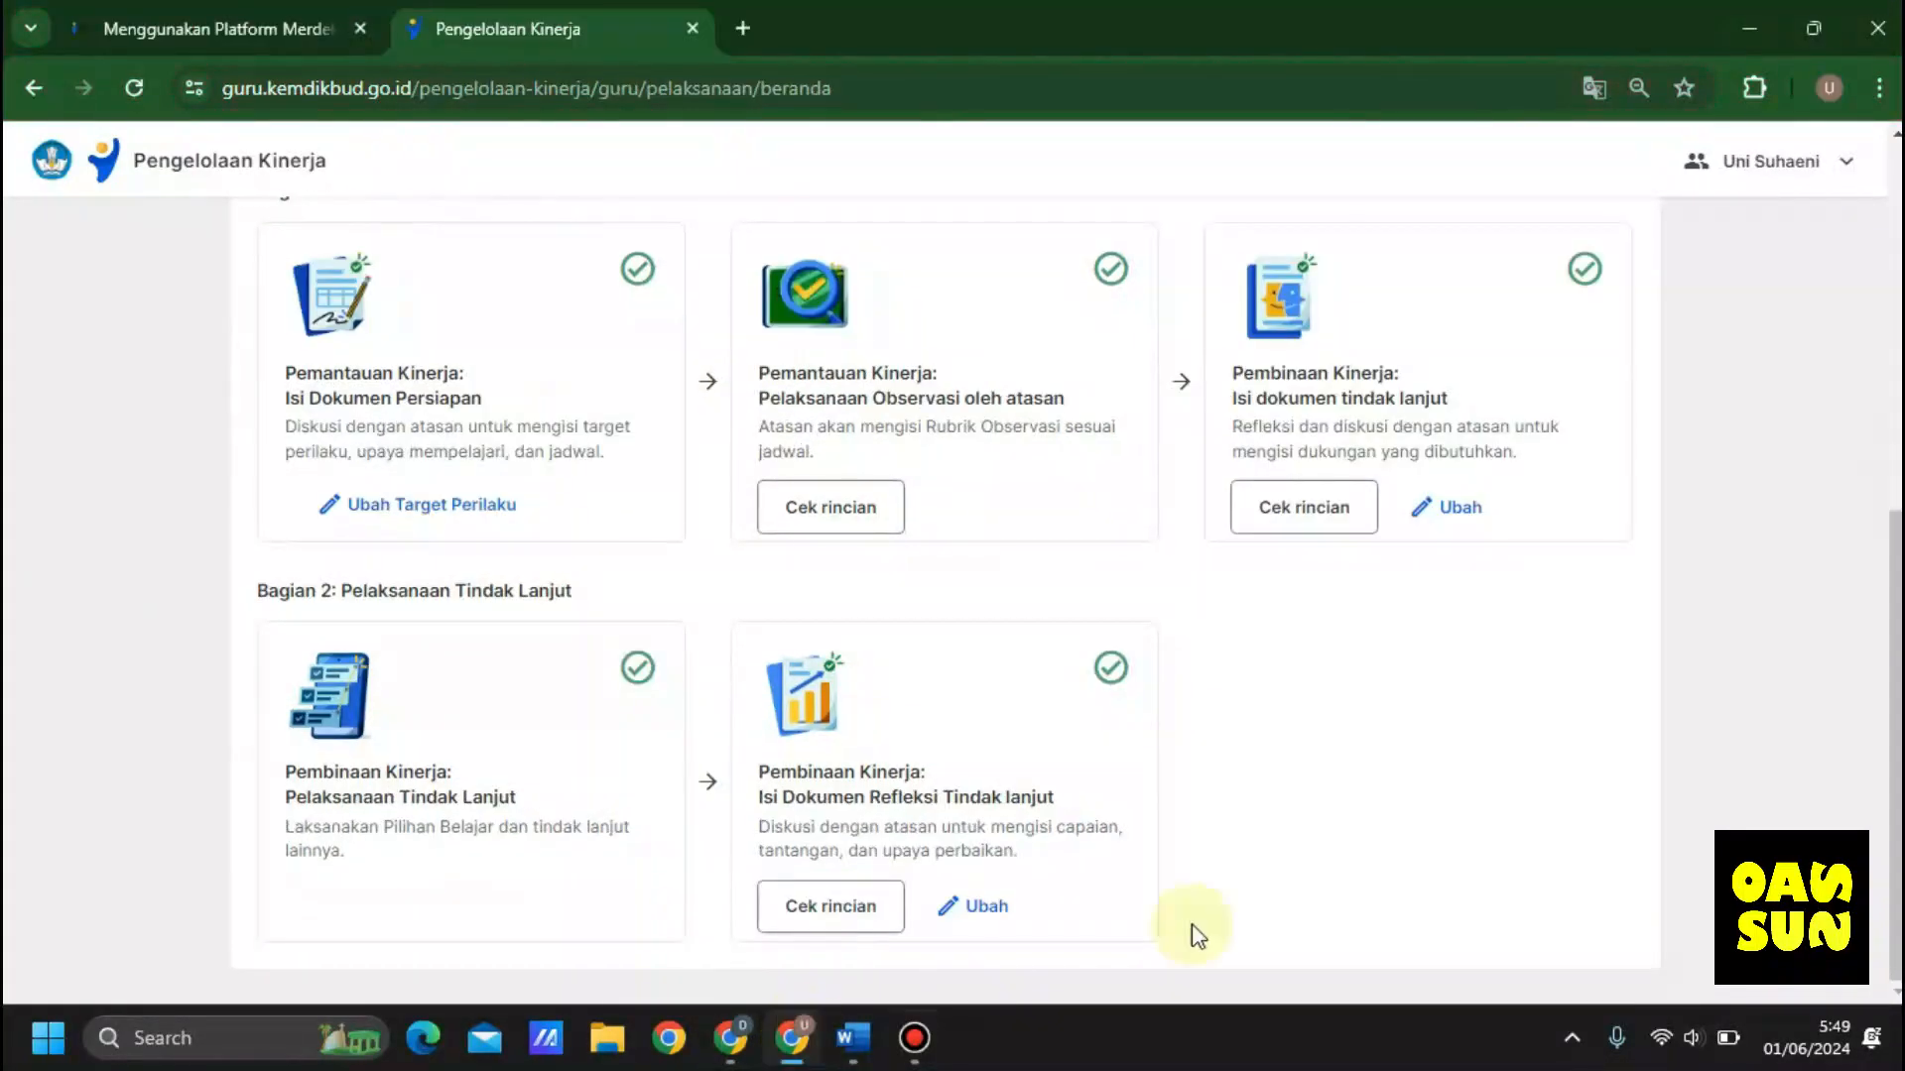
scroll(1568, 377, "up", 6)
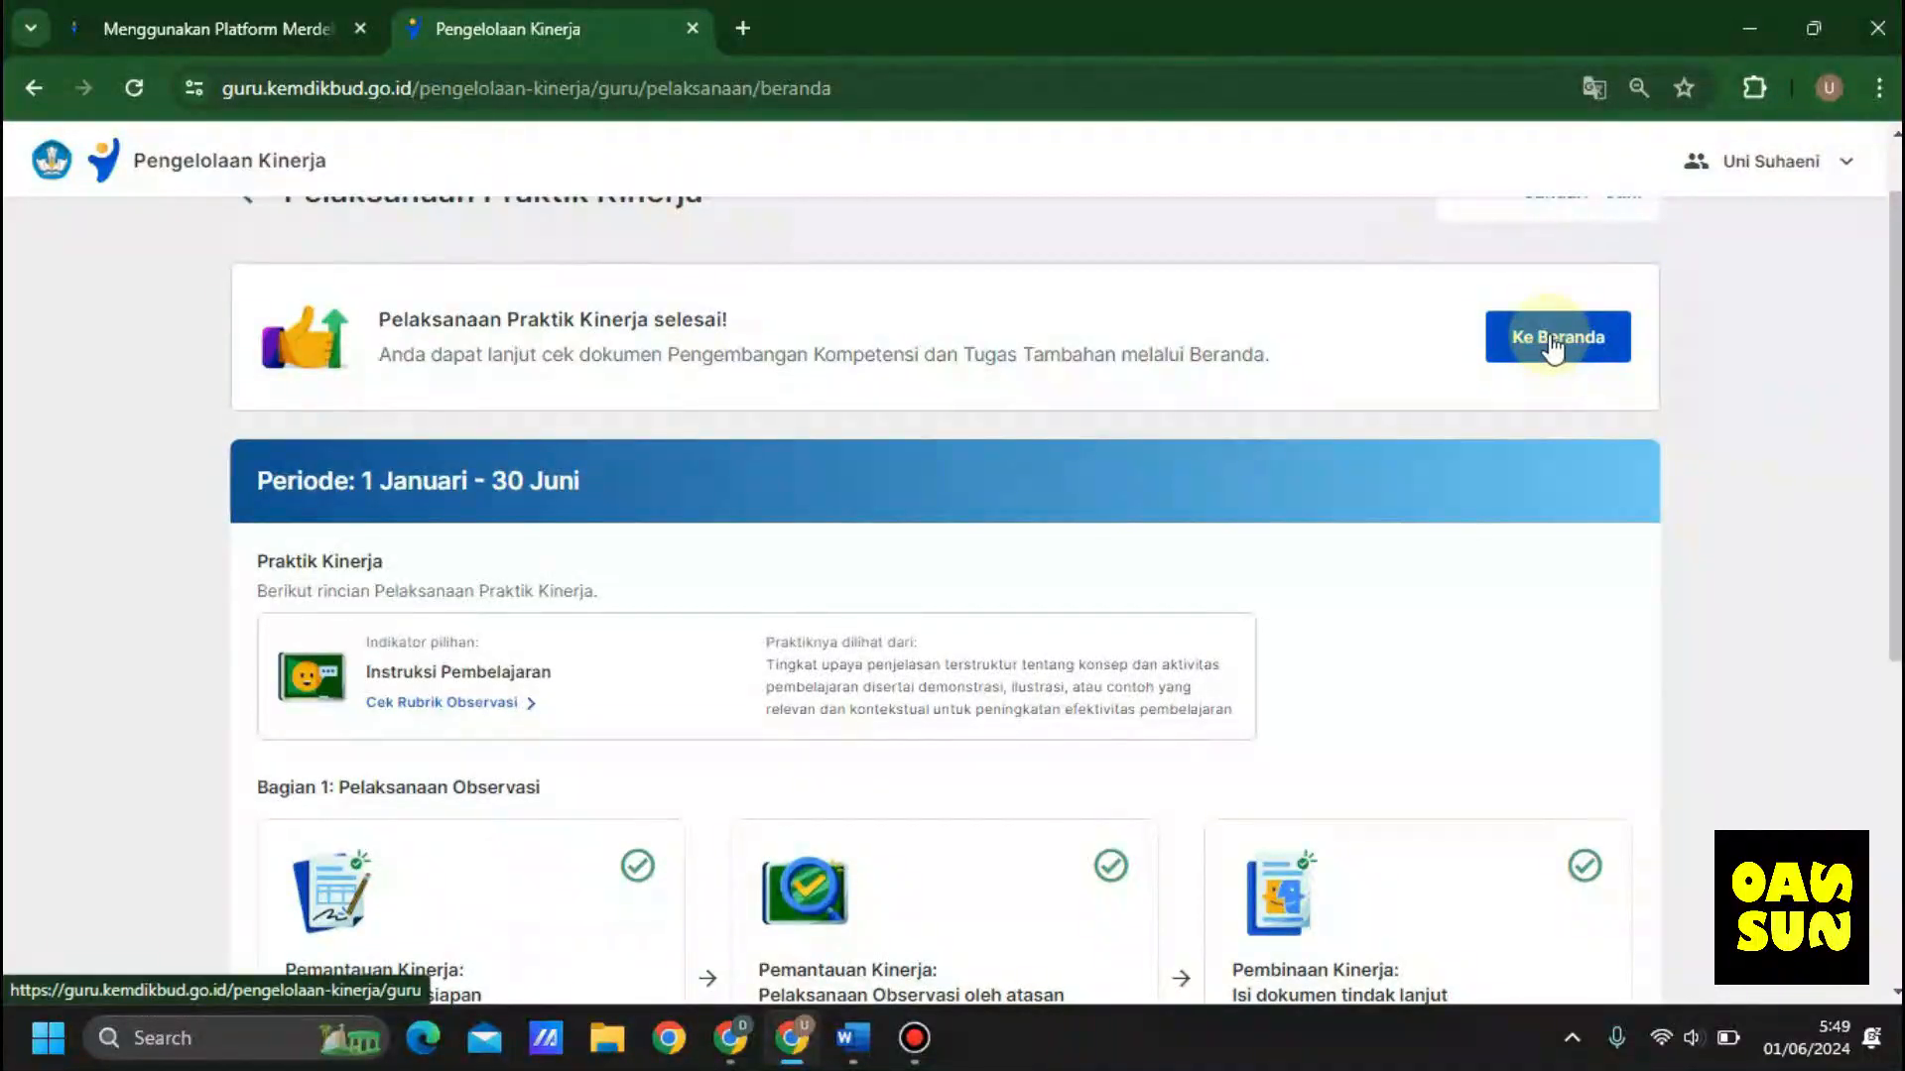
left_click(1553, 343)
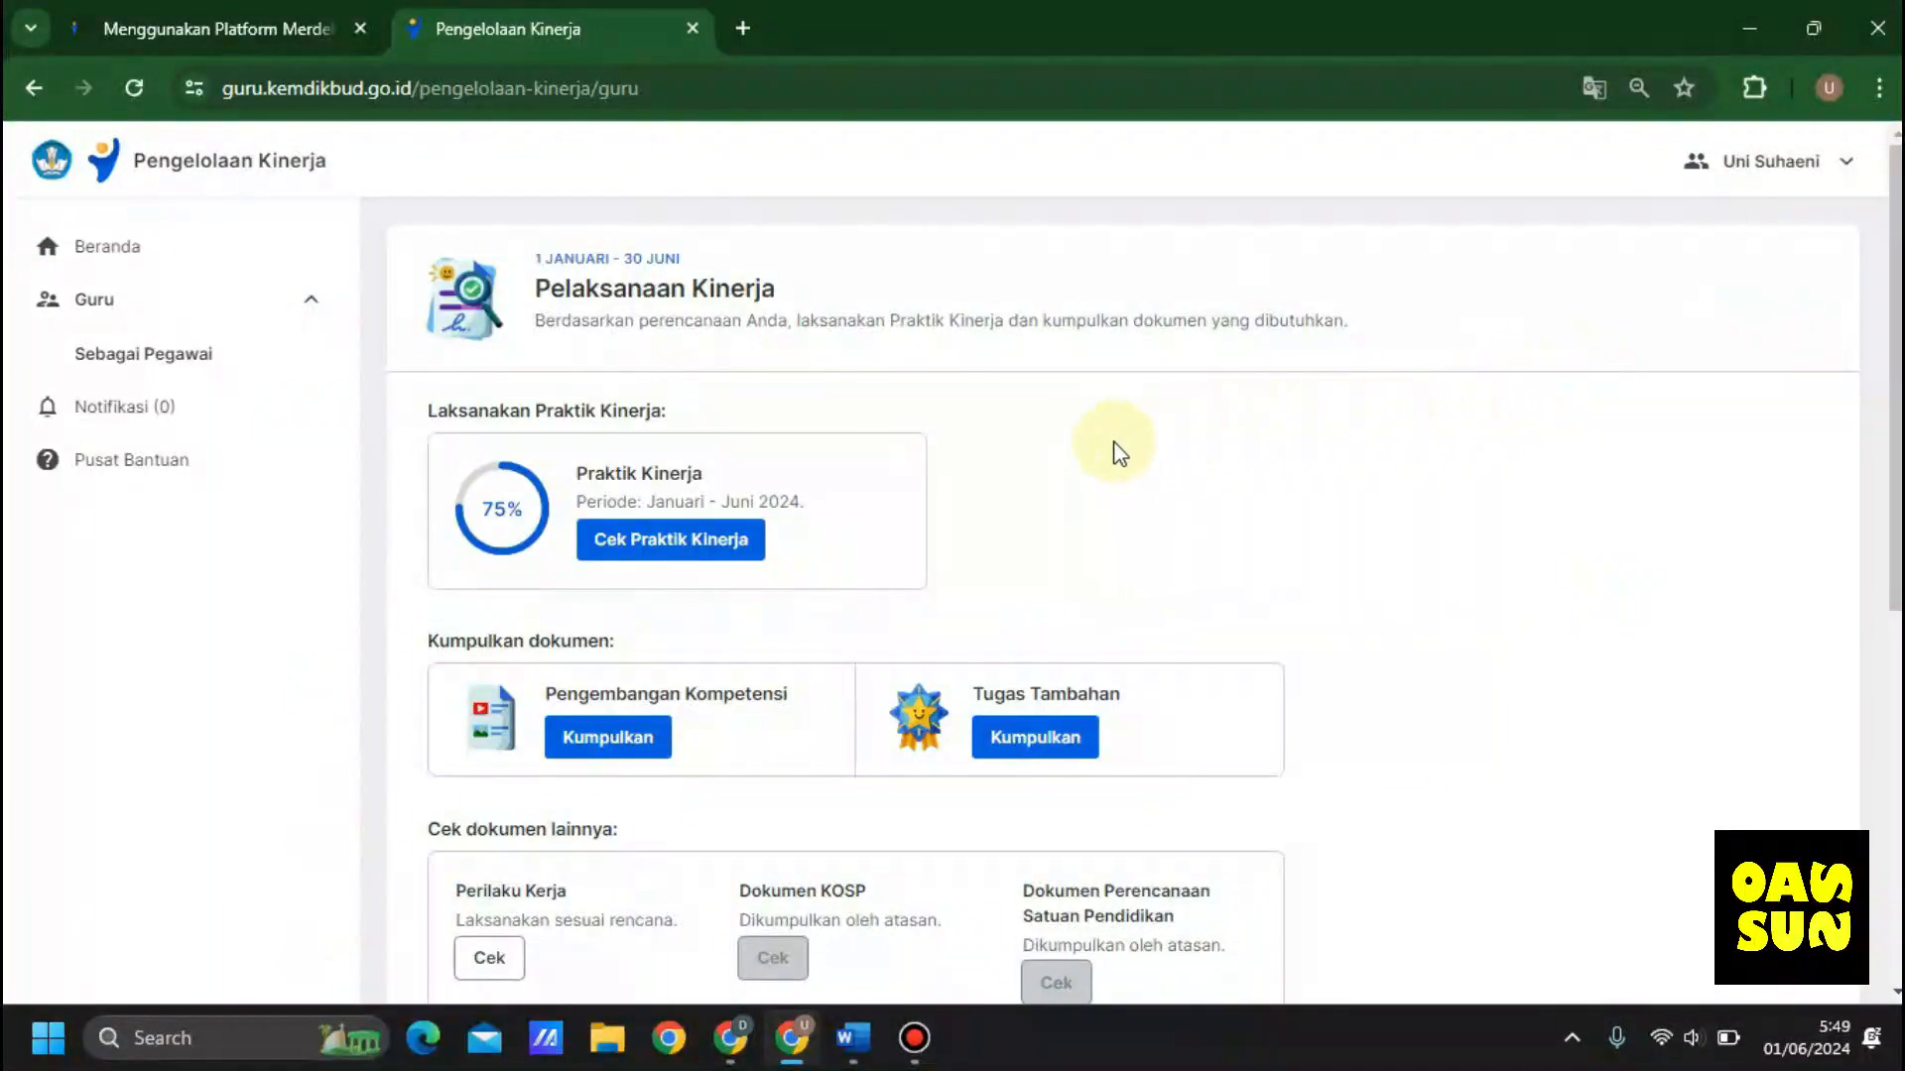